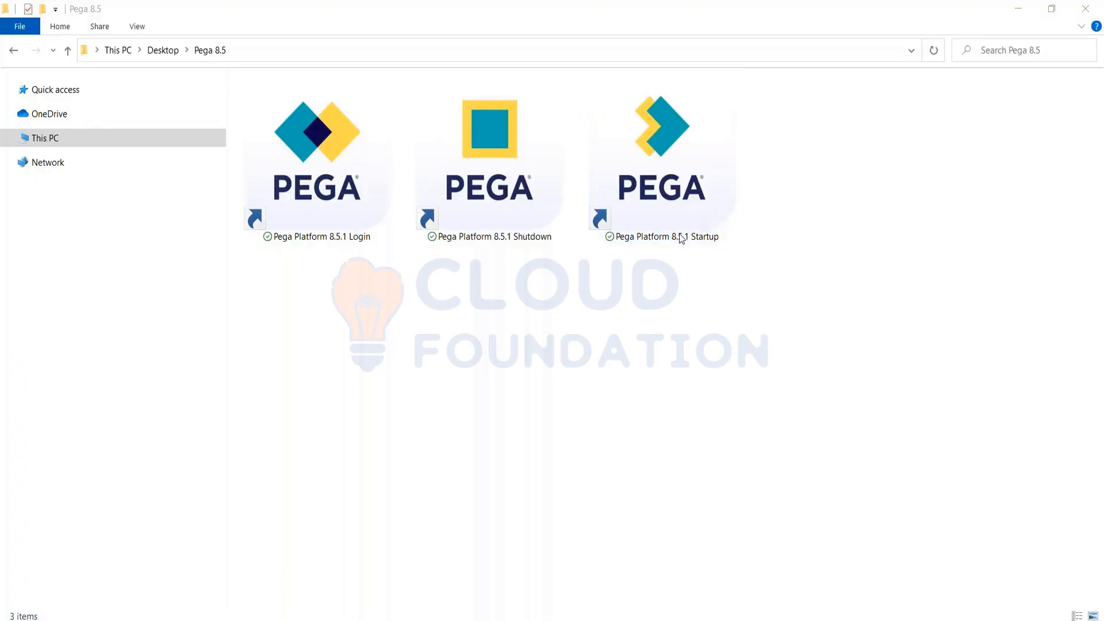
- Launch Pega Platform 8.5.1 Startup, check the beginning of its log for the server-started line, and minimize the console window
click(659, 196)
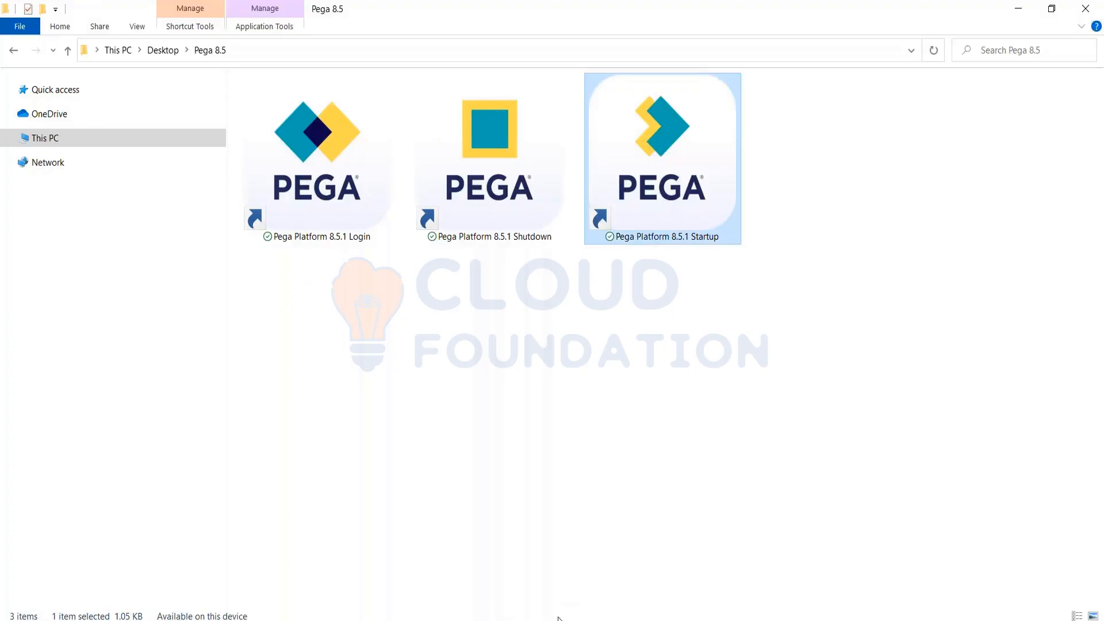
double_click(667, 168)
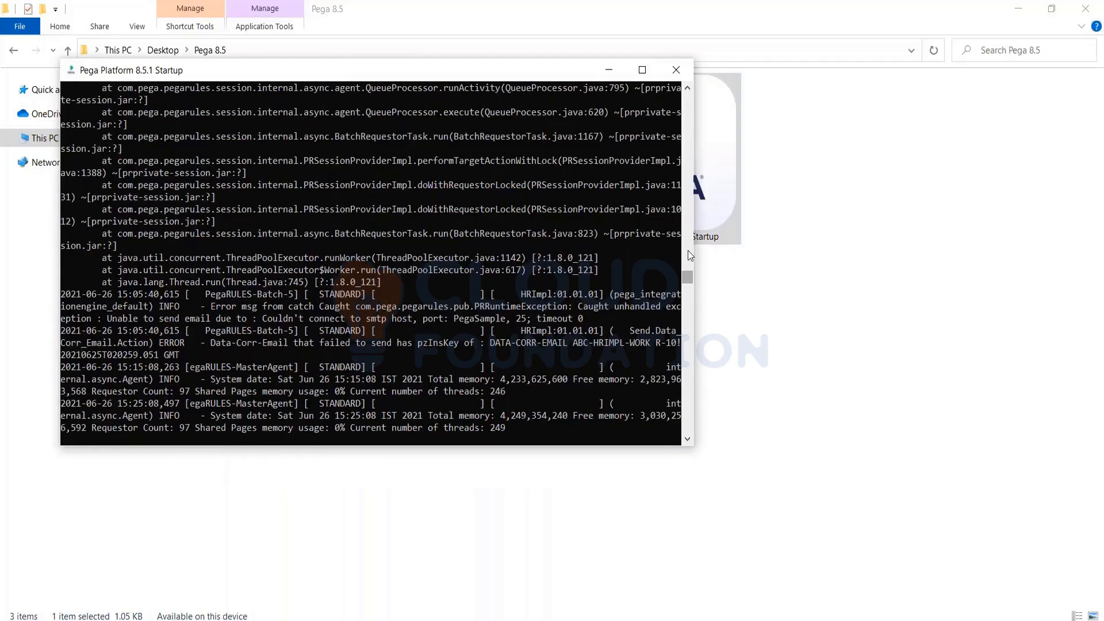
drag(687, 275, 686, 93)
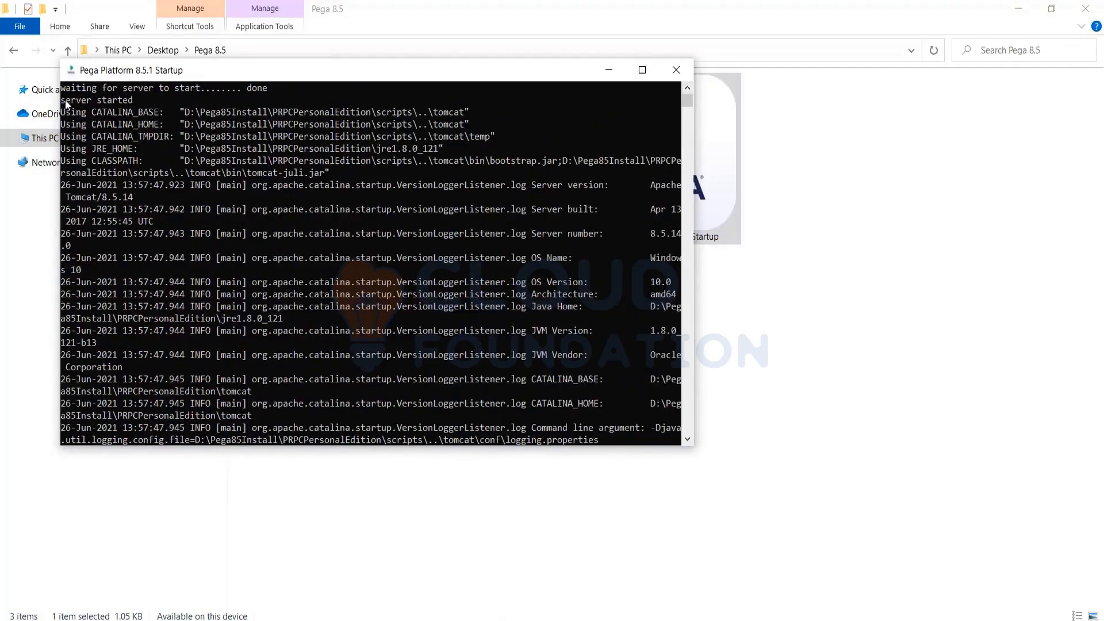
drag(62, 101, 133, 101)
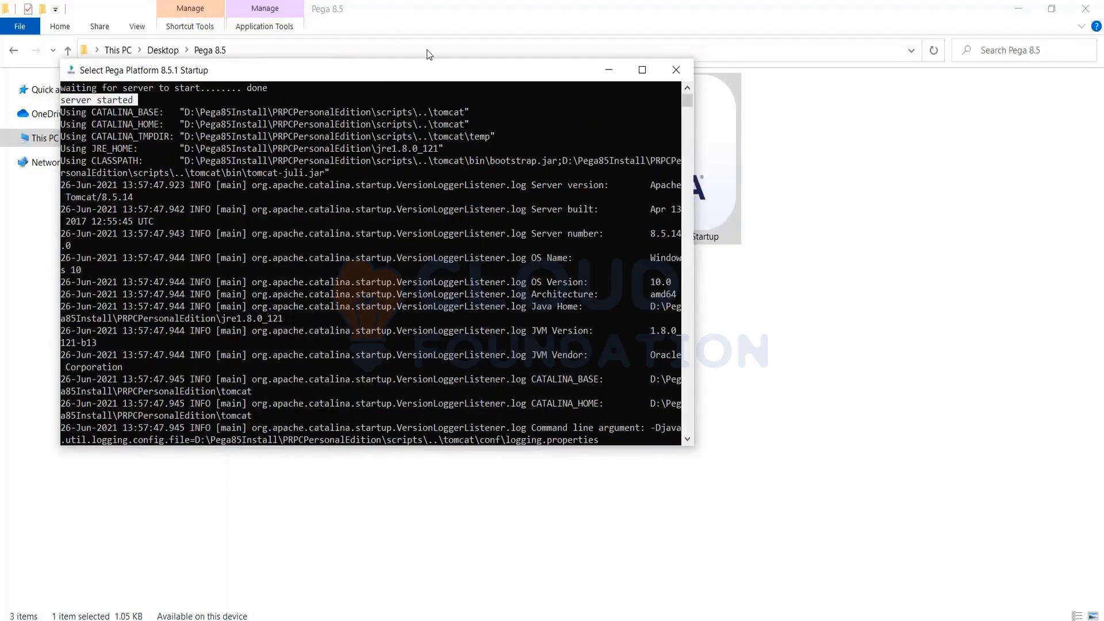
click(604, 72)
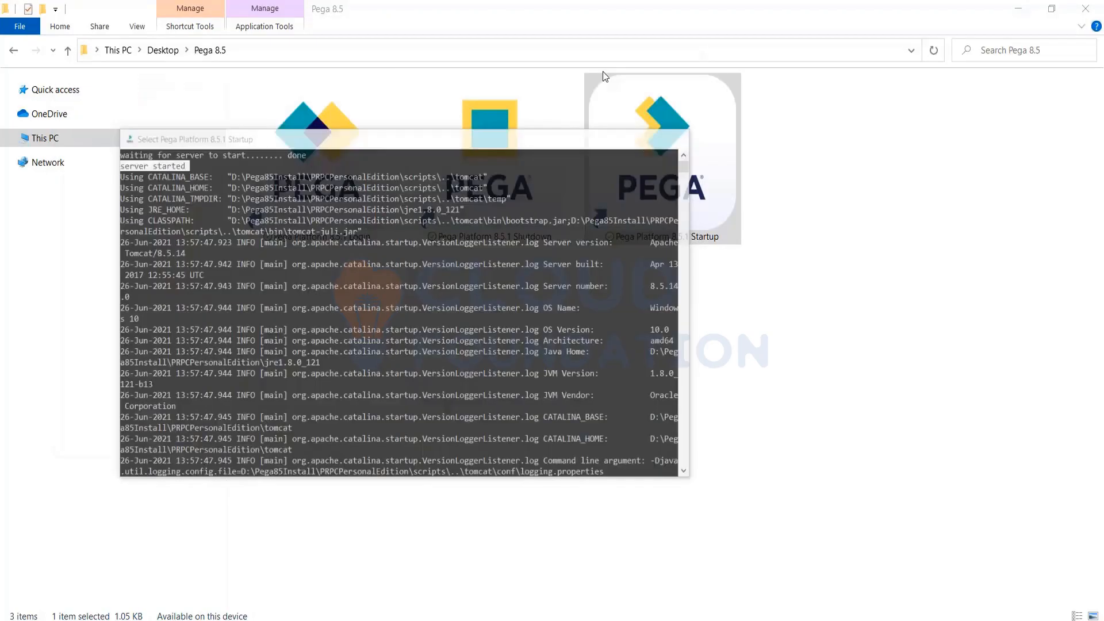
- Switch to the Pega login page in Microsoft Edge, log in with the prefilled credentials, and review the server startup log
click(327, 193)
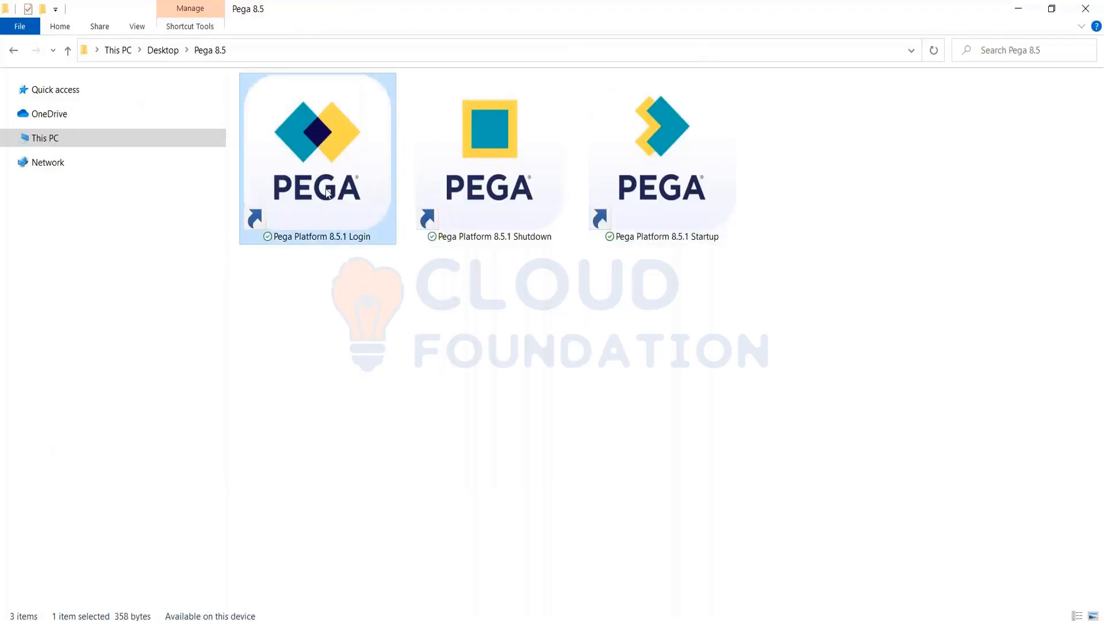
mouse_move(406, 620)
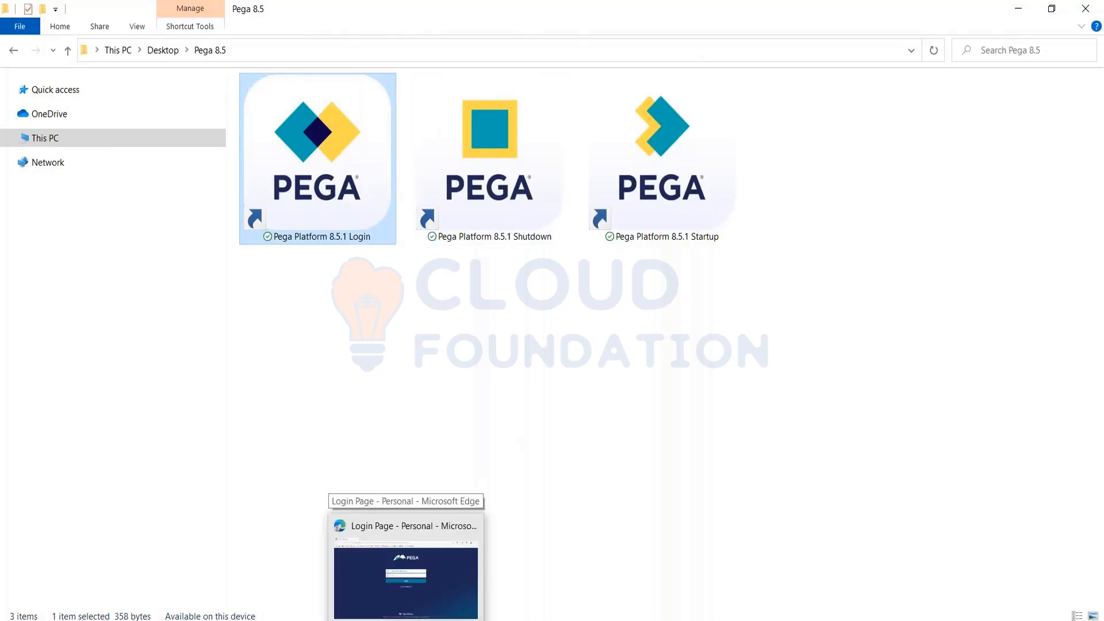
click(406, 620)
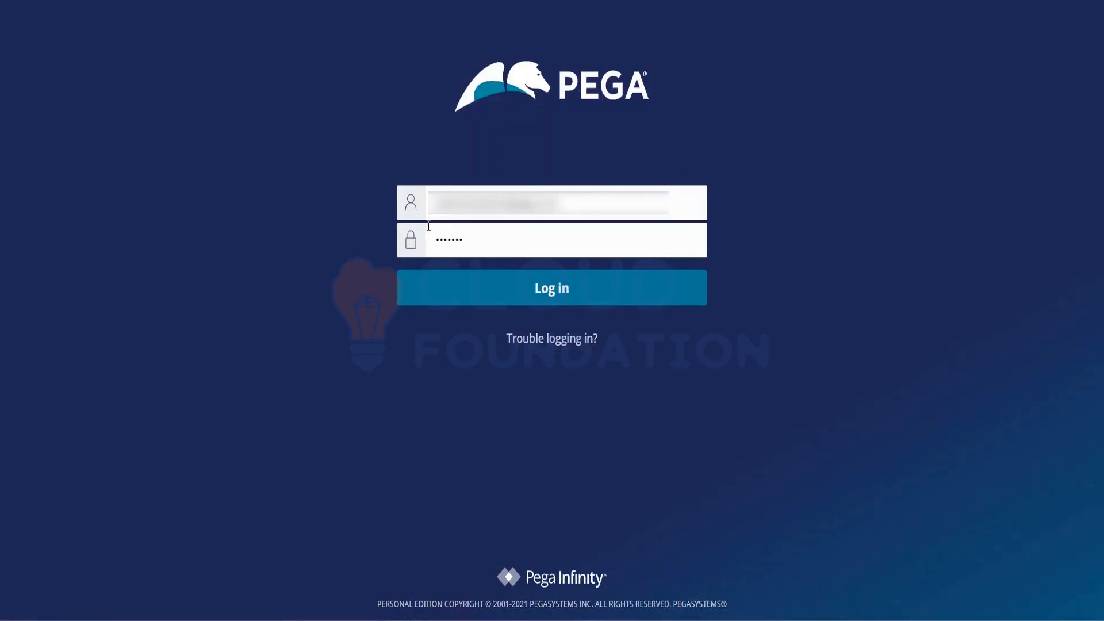
click(508, 291)
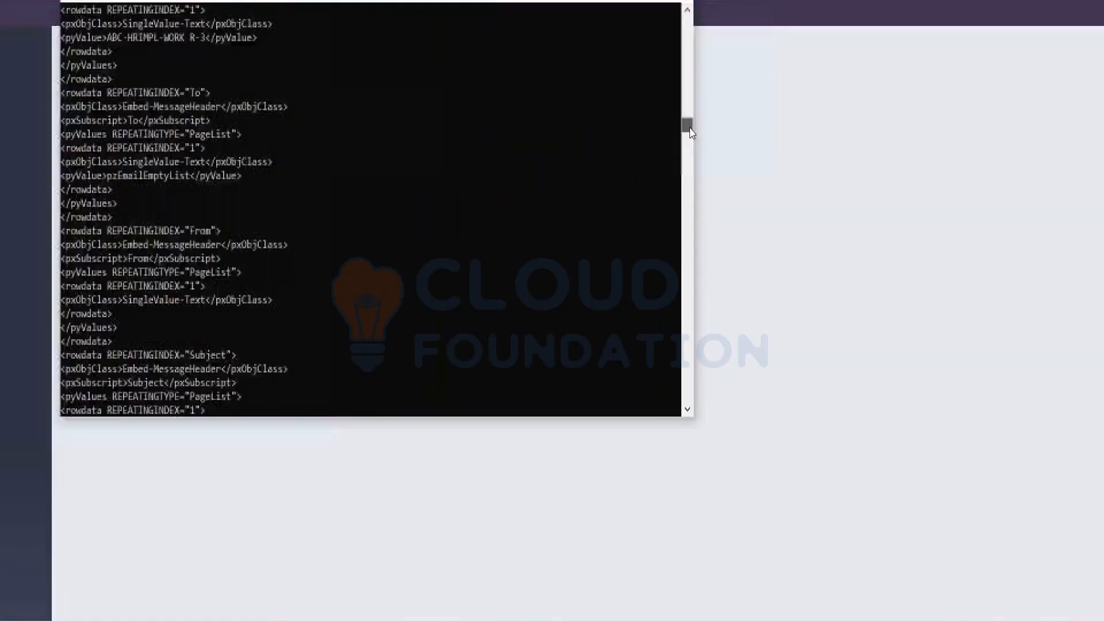
drag(689, 128, 689, 167)
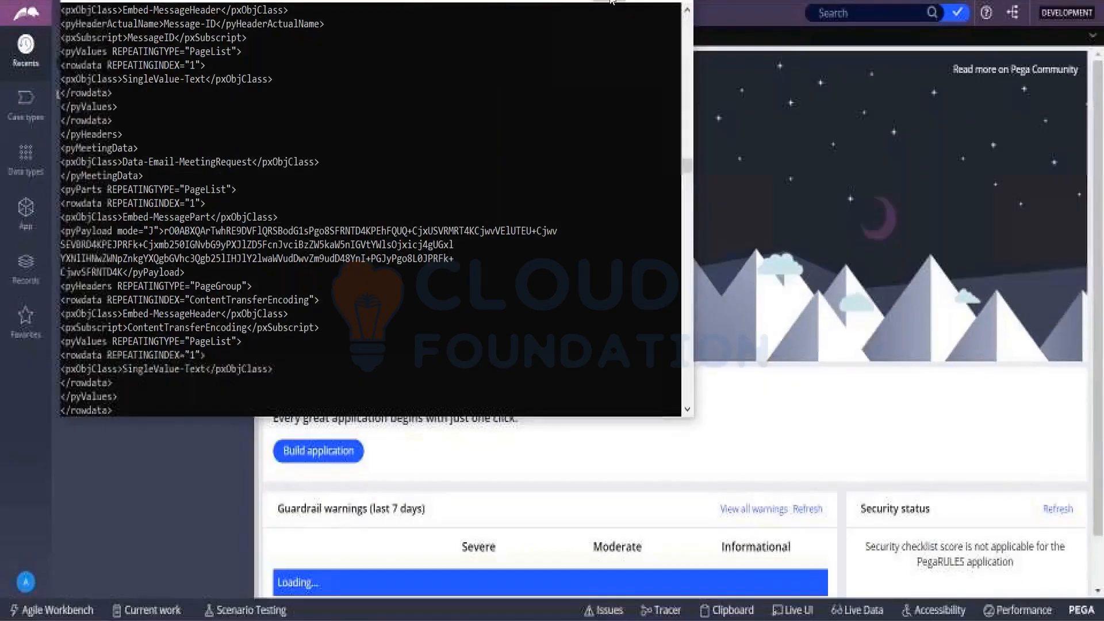
click(613, 2)
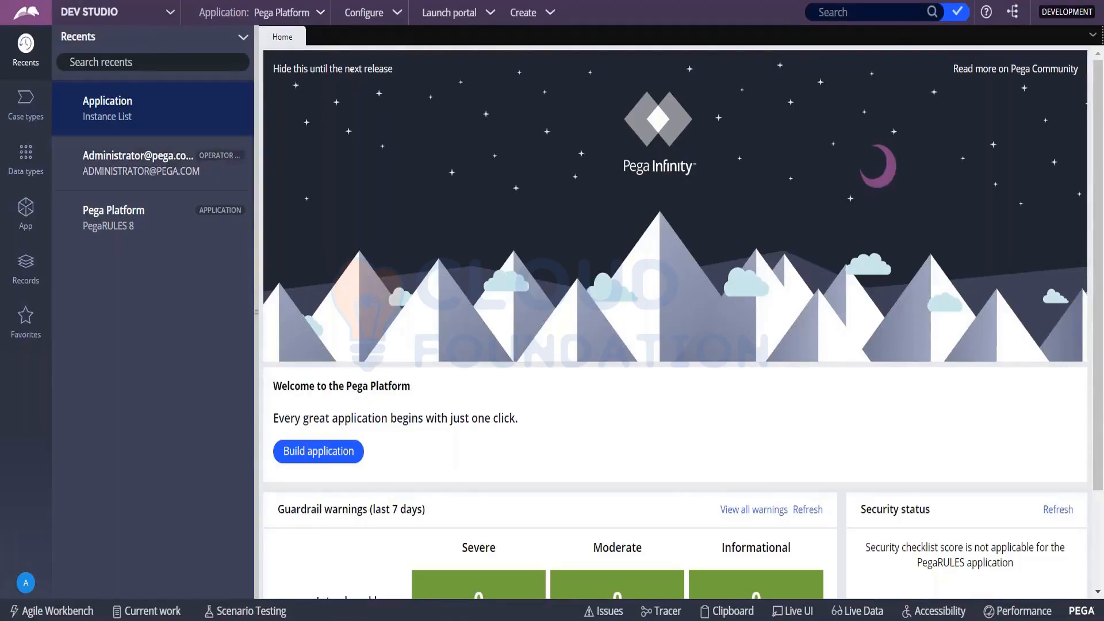
- Examine the Dev Studio header menus, including Configure and Create, and the Case types and Data types explorers
click(168, 12)
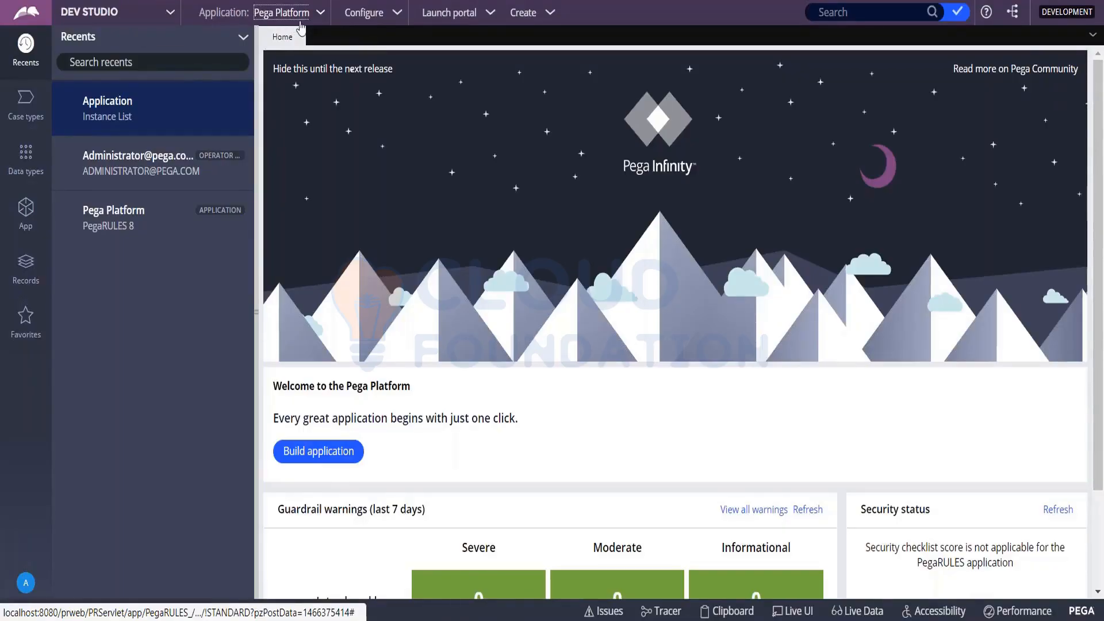
click(398, 17)
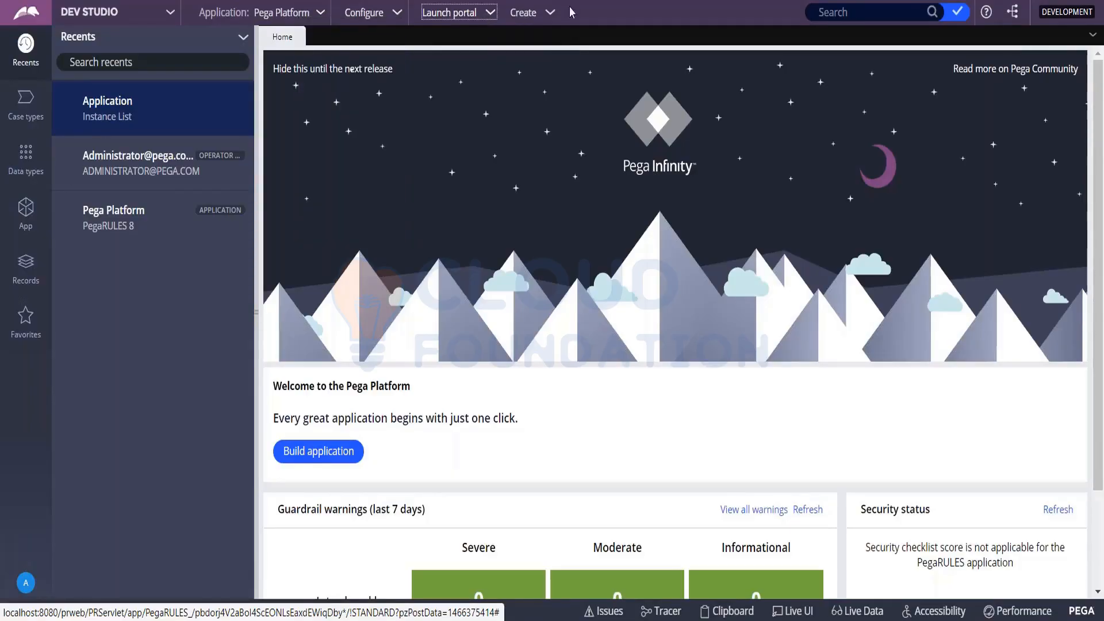
click(552, 21)
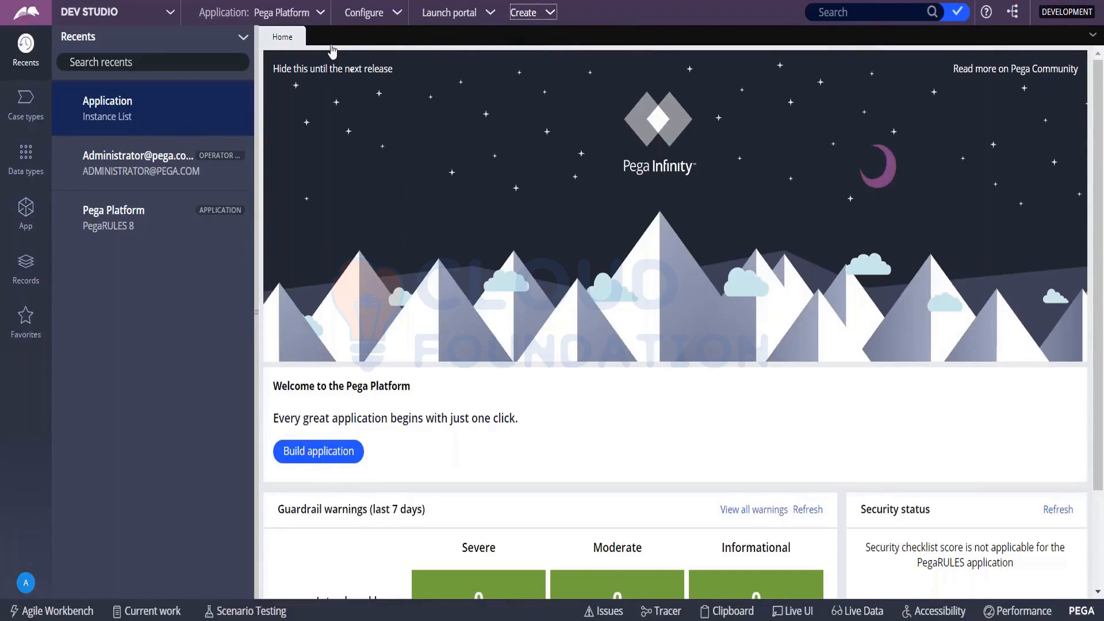
click(544, 15)
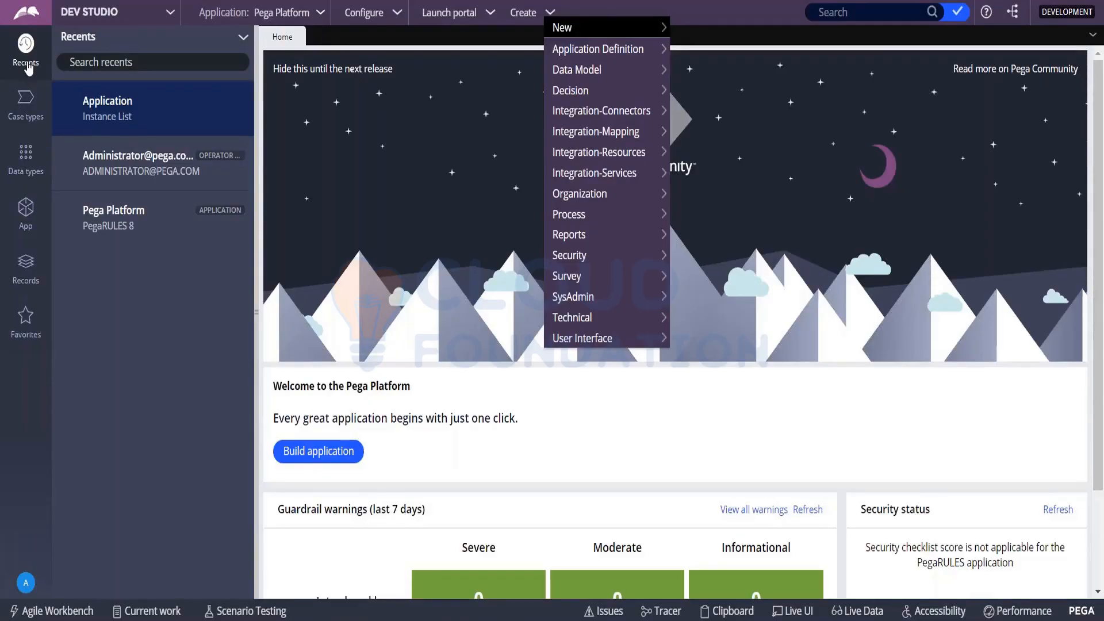
click(25, 109)
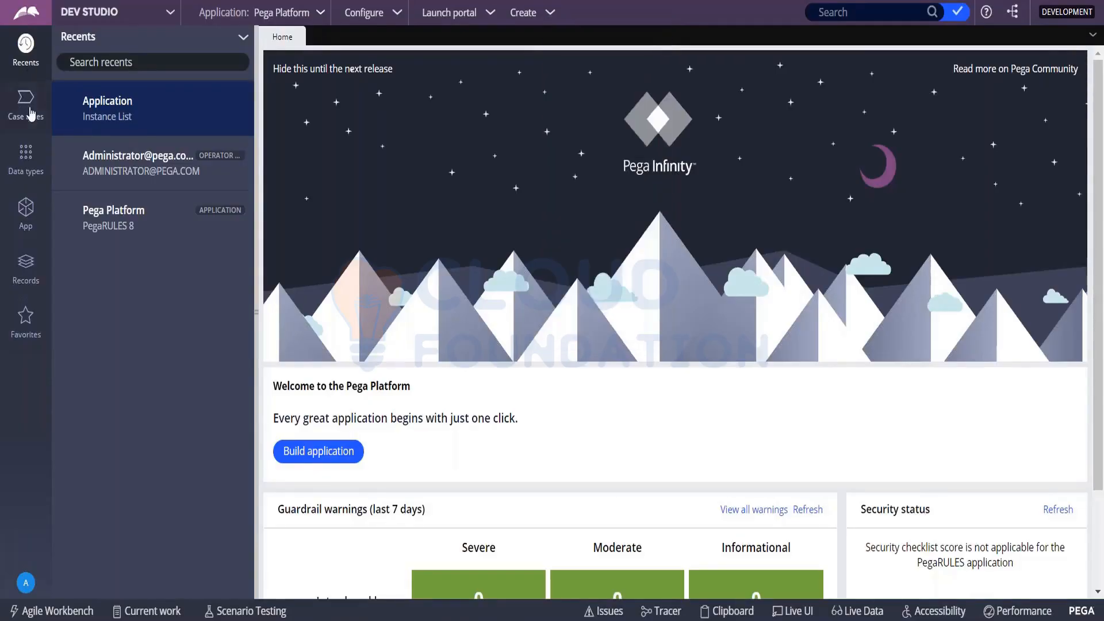
click(29, 160)
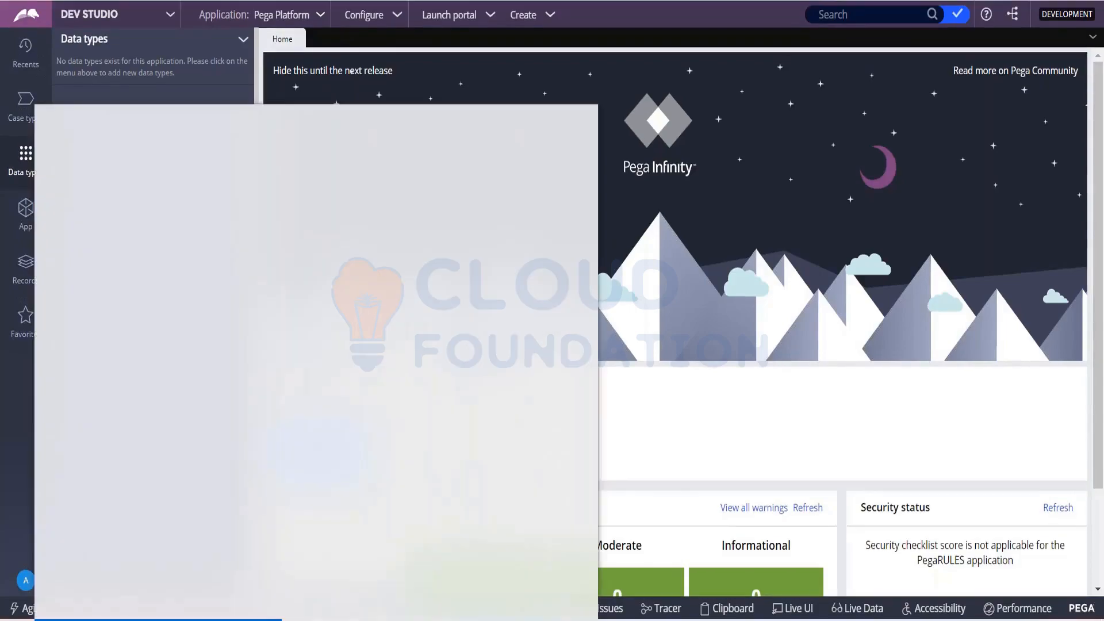
- Open Notepad and write "1. Header Area" as the first line of a numbered list
text(note)
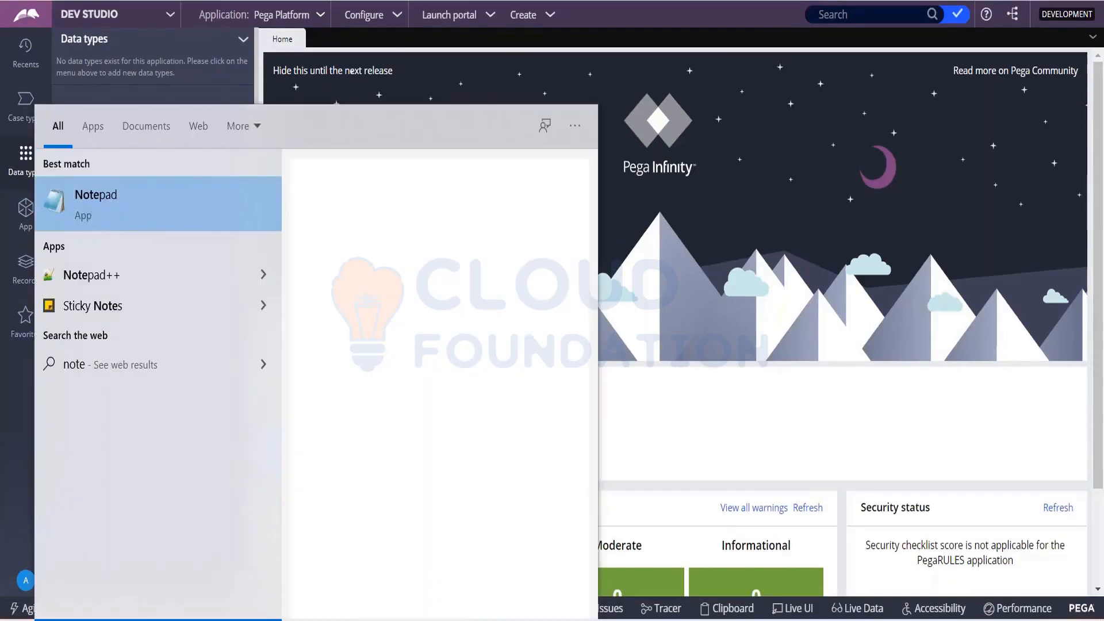
key(Return)
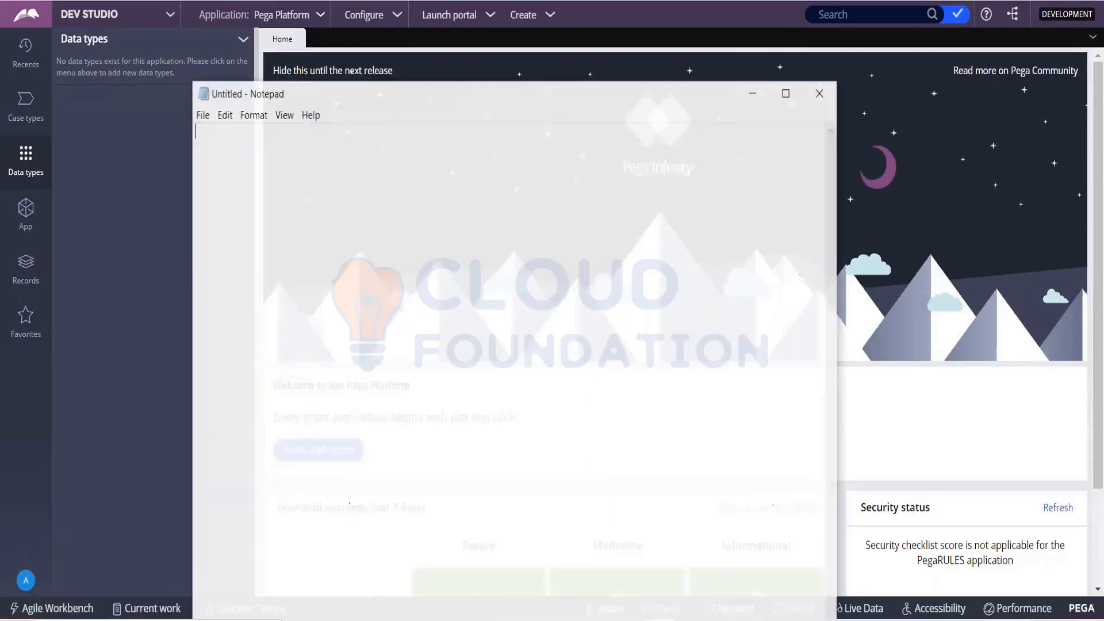
text(1)
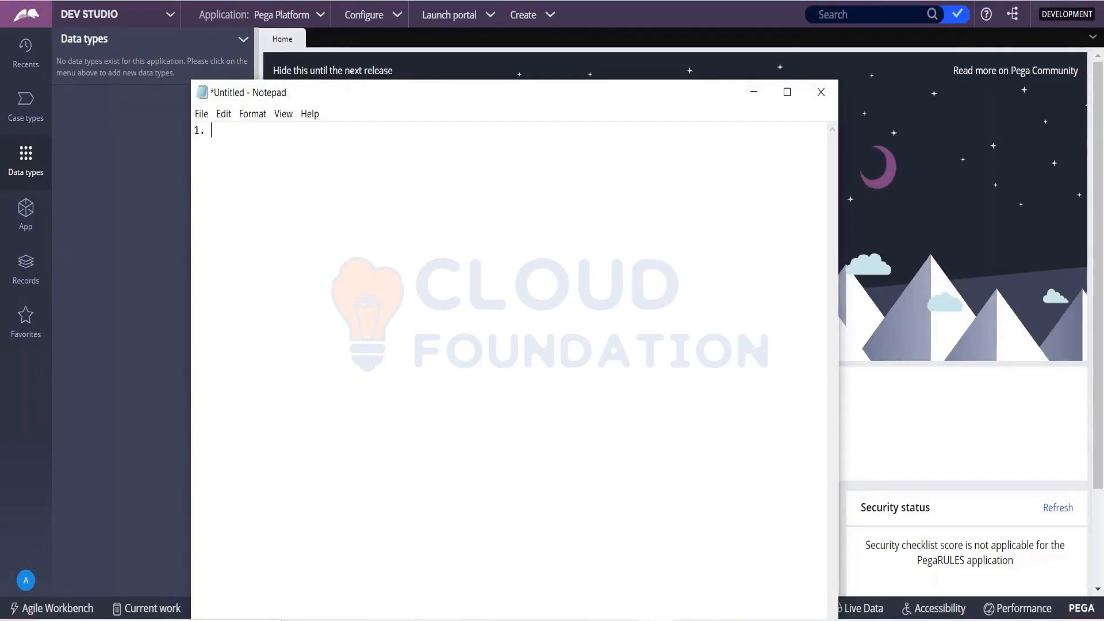
text(. Haede)
key(BackSpace)
text(eader )
text(Area )
text(2. Expl)
text(orer )
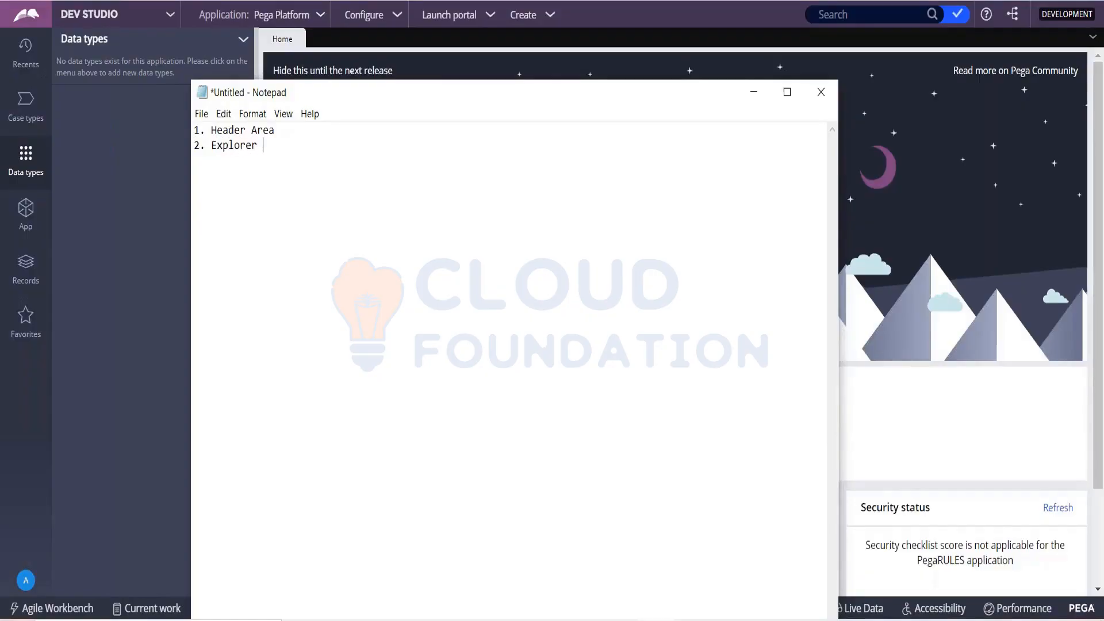
text(Panel)
- Add "2. Explorer Panel" as the second line of the Notepad list
key(Return)
- Add "3. Developer Toolbar" as the third line of the Notepad list, checking the Dev Studio page in between
text(3.)
click(752, 94)
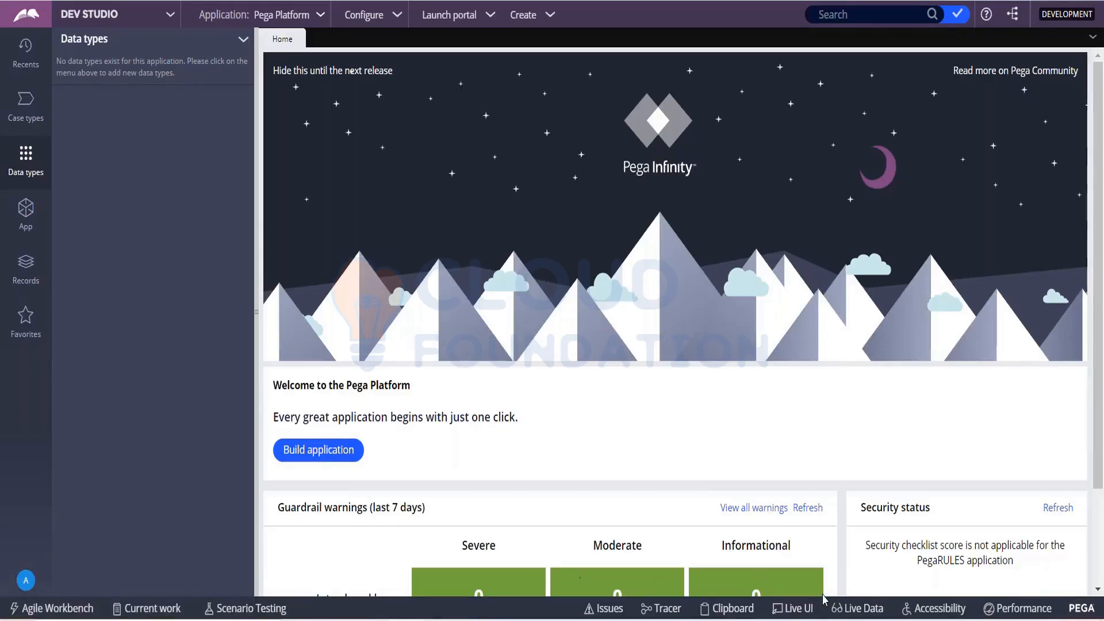
key(alt+Tab)
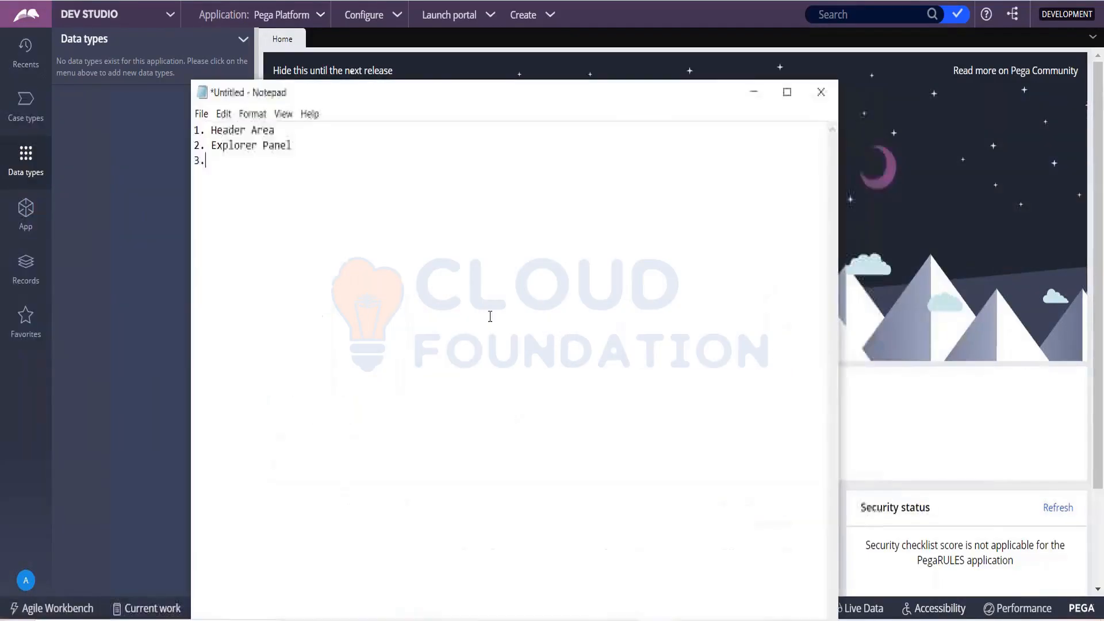
text(Developer)
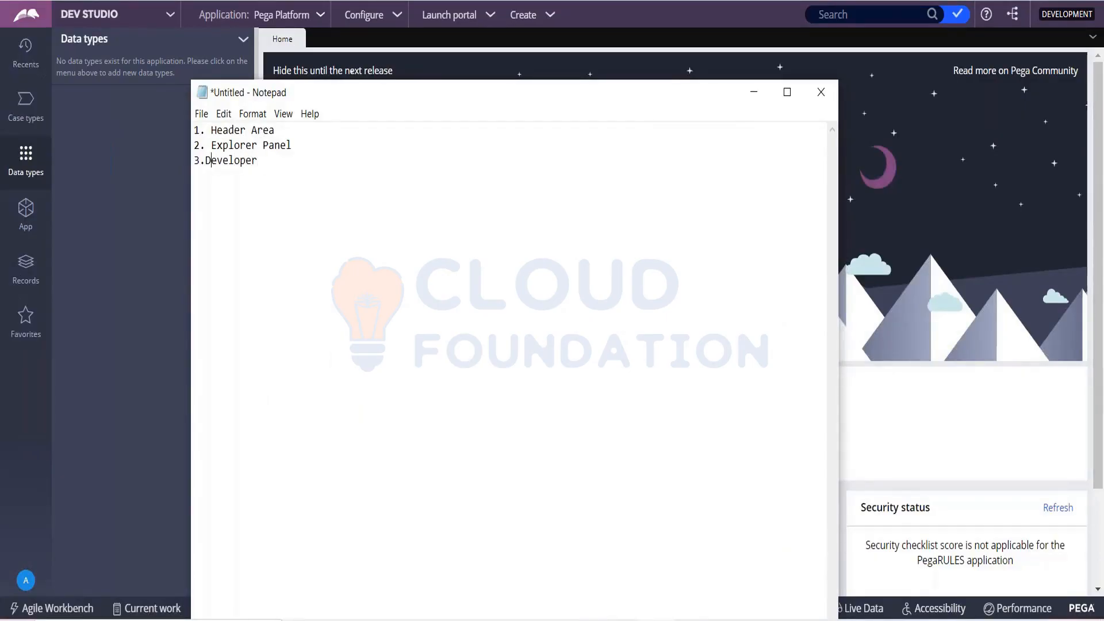
key(BackSpace)
key(Left)
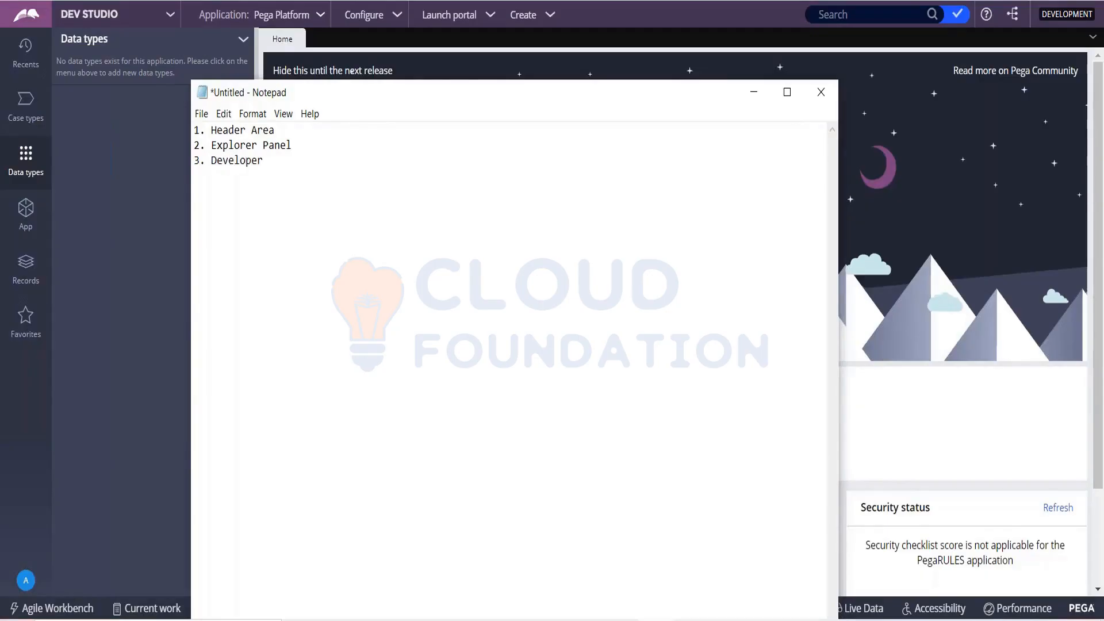
text(Toolbar)
key(Return)
- Add "4. Work Area" as the fourth line, highlight the whole list, and minimize Notepad to return to Dev Studio
text(4.)
key(alt+Tab)
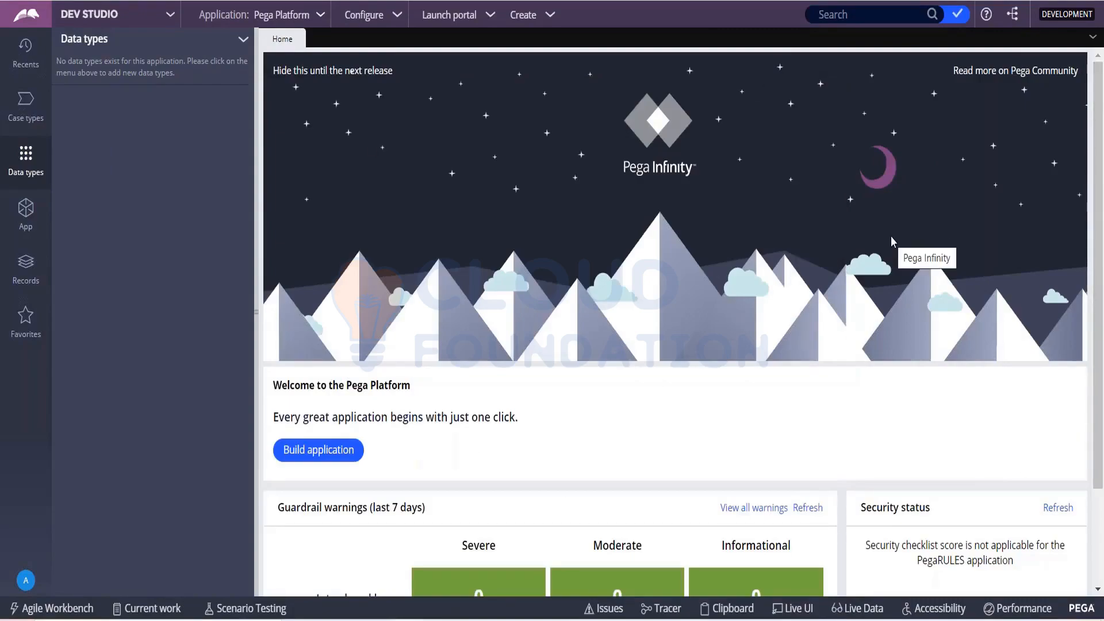
key(alt+Tab)
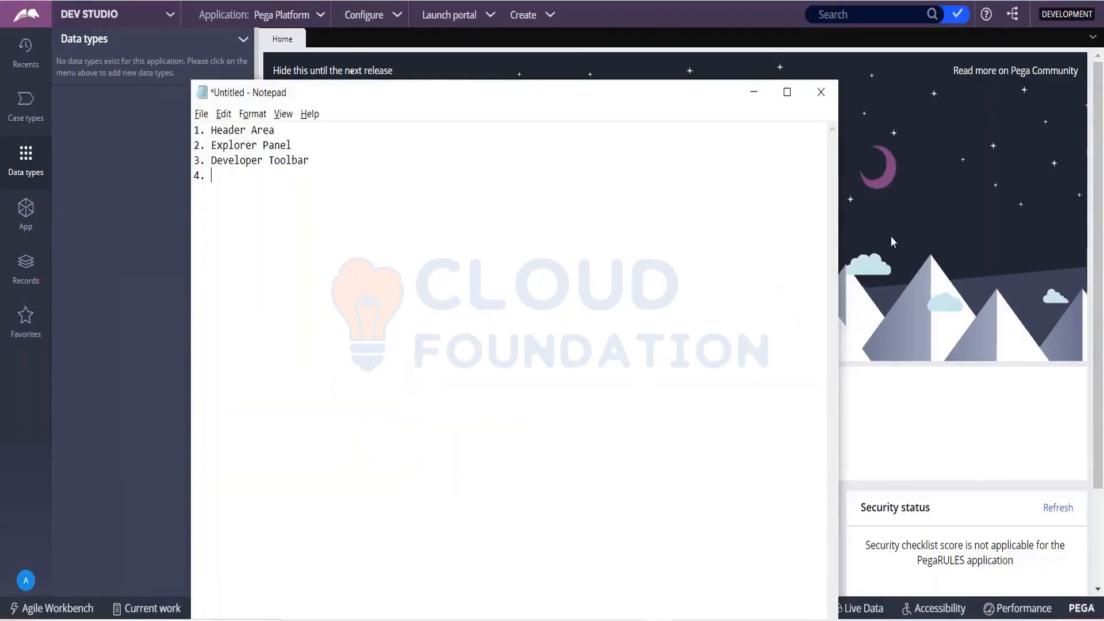
text(Work Area)
click(261, 174)
drag(259, 172, 193, 130)
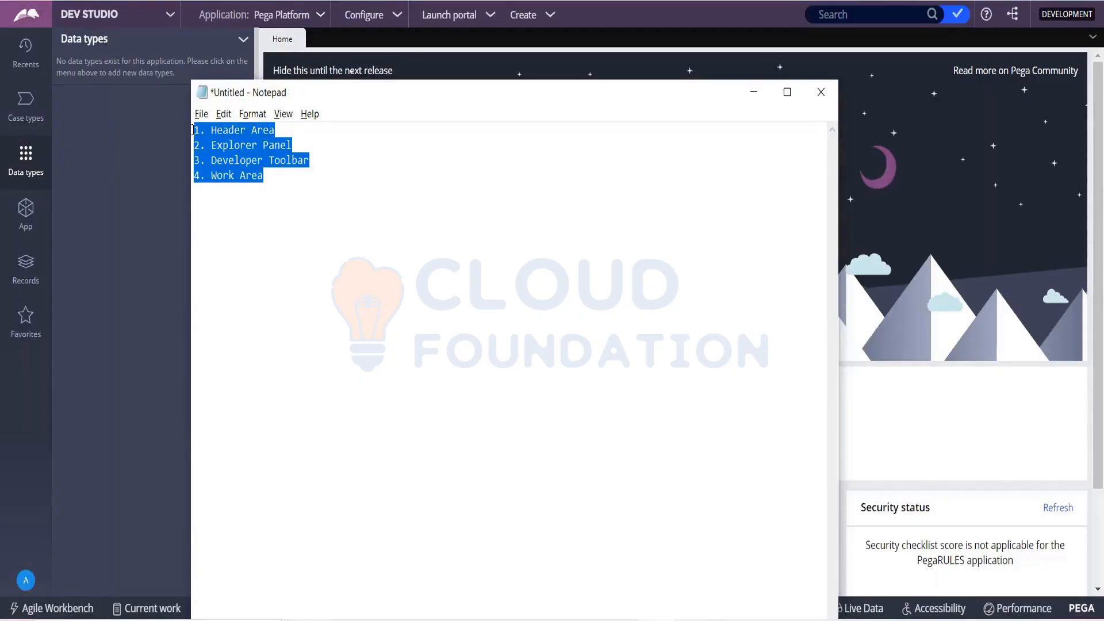
click(761, 91)
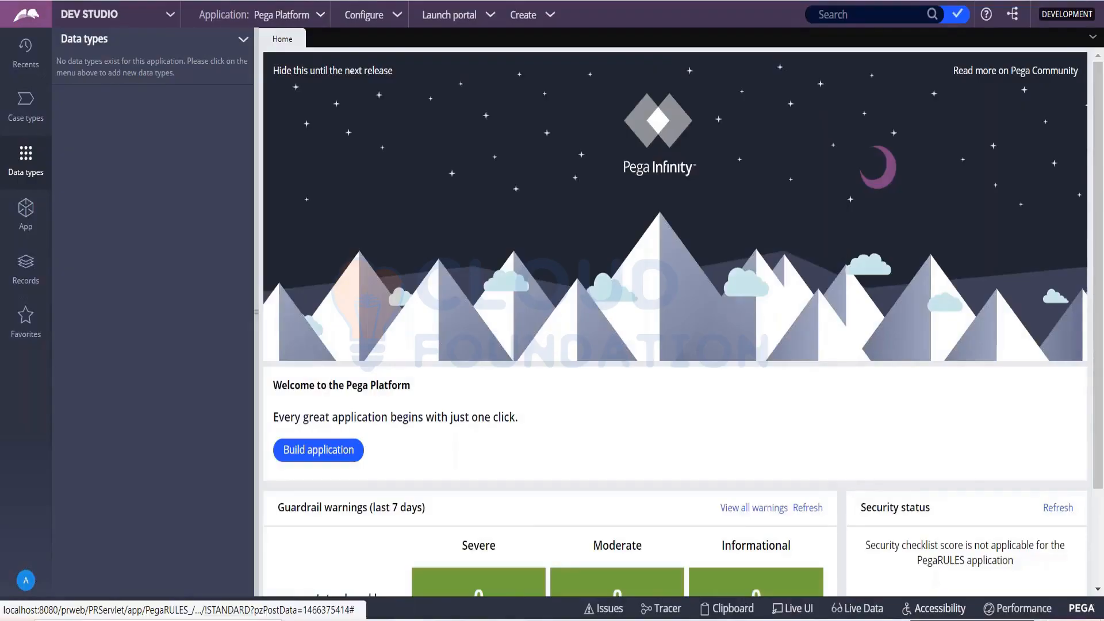
- Switch from Dev Studio to App Studio and highlight the application name Pega Platform in the header
click(165, 22)
click(95, 71)
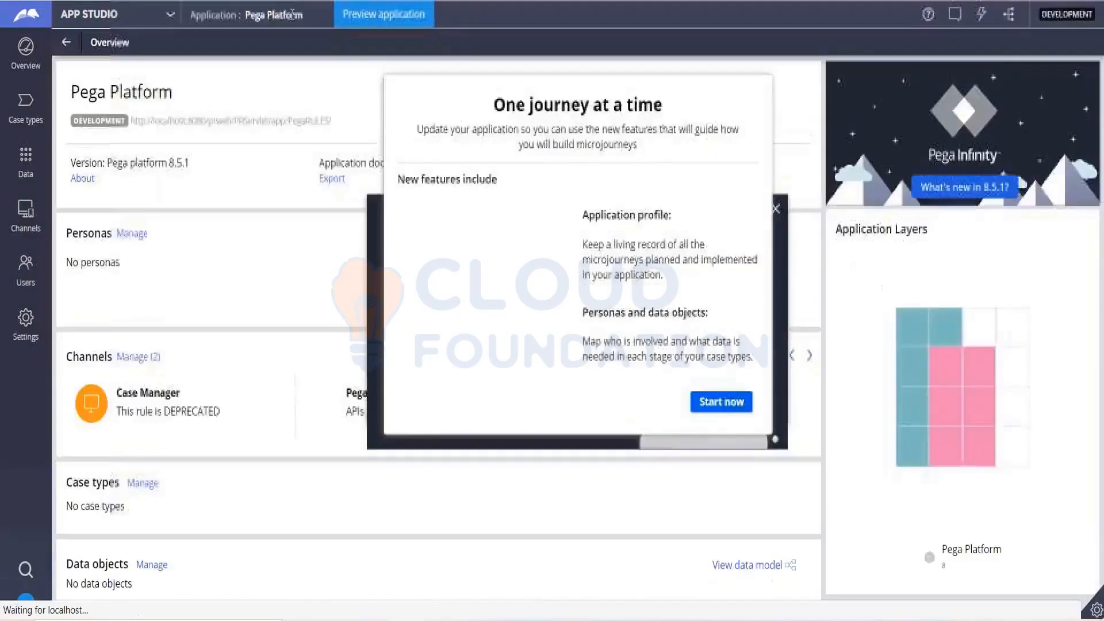
drag(246, 15, 298, 15)
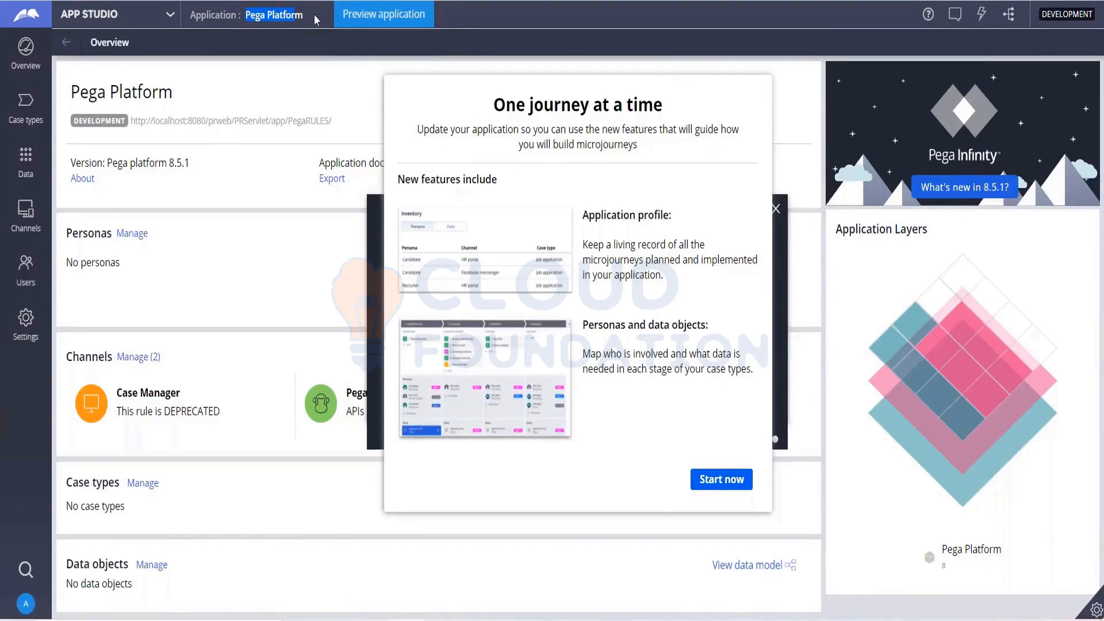
- Try to start the microjourney update of the application, and close the issue message and the new application welcome dialog
click(735, 484)
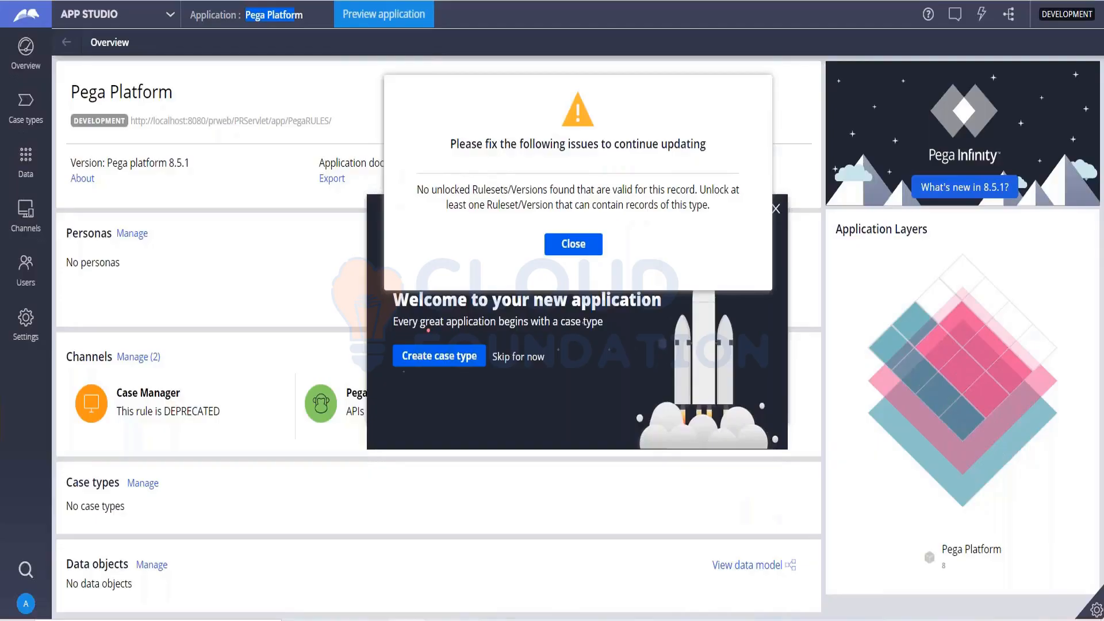
click(574, 244)
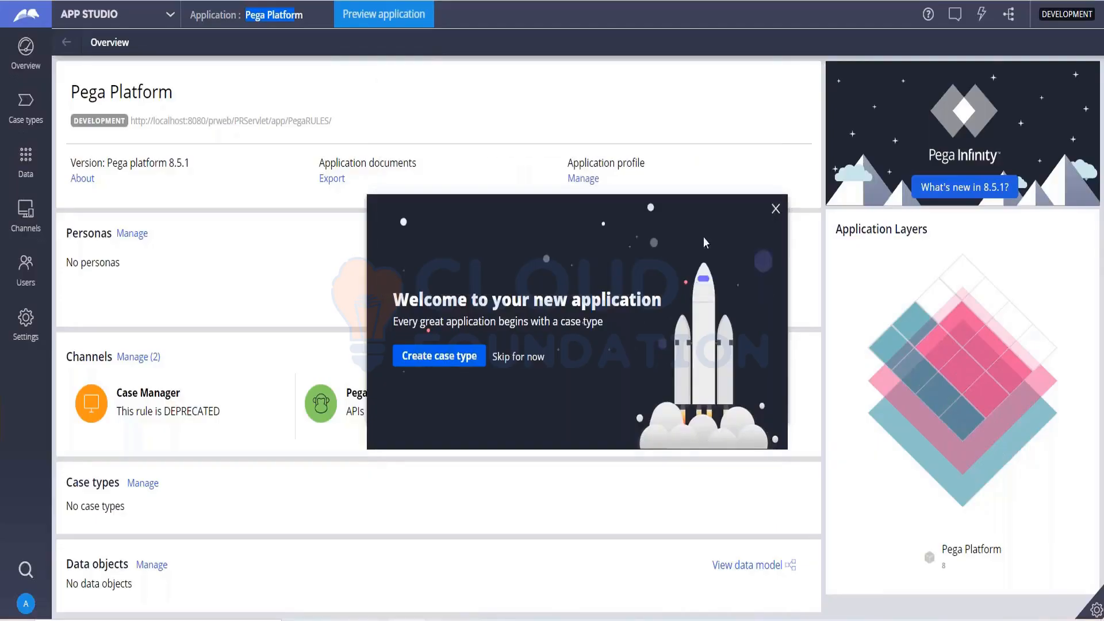
click(775, 210)
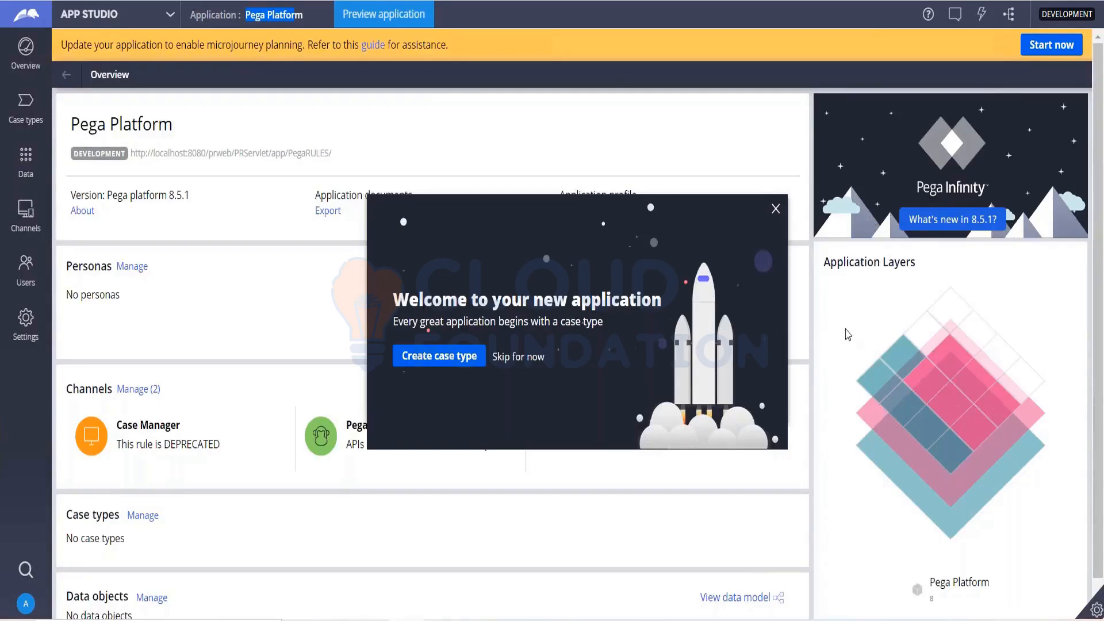
click(775, 210)
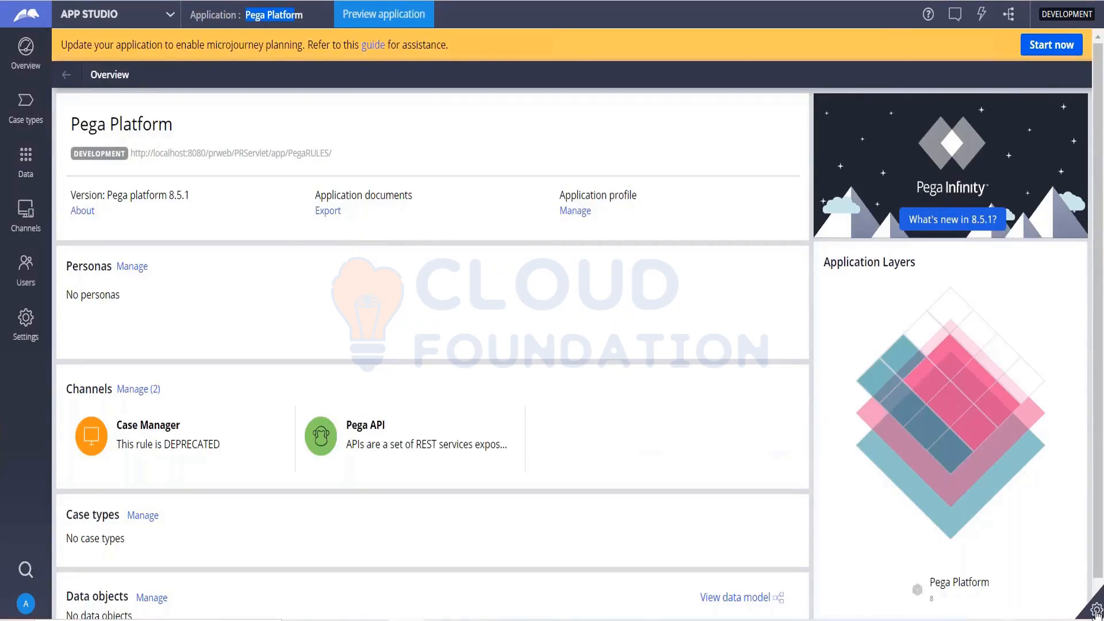
- Show and hide the developer toolbar in App Studio twice to view its tools
click(1097, 610)
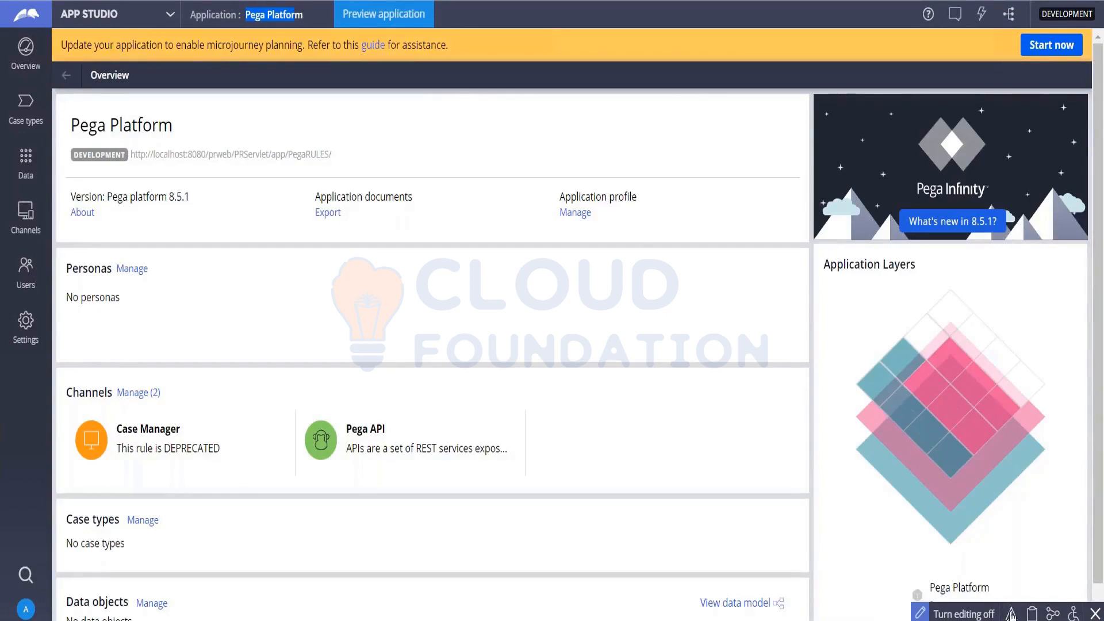
click(1095, 614)
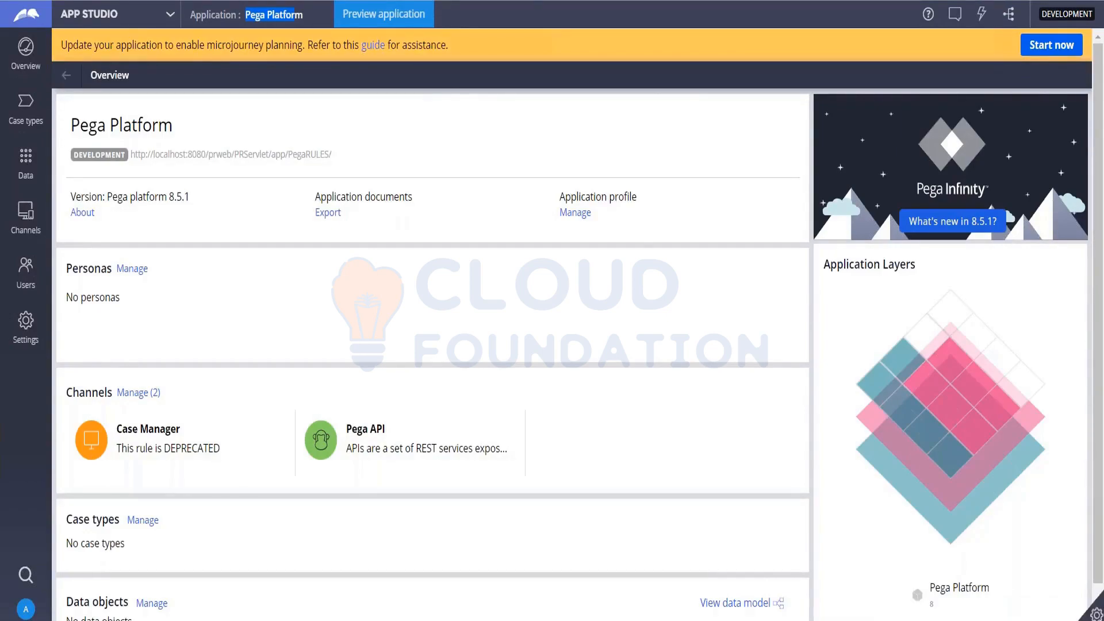
click(1096, 614)
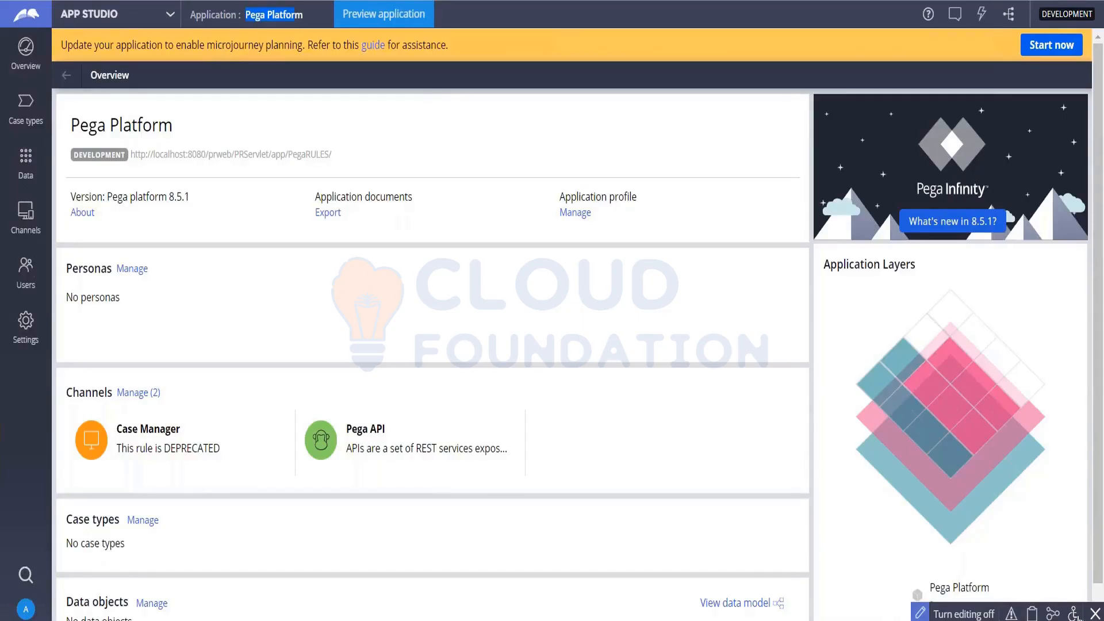
click(1095, 613)
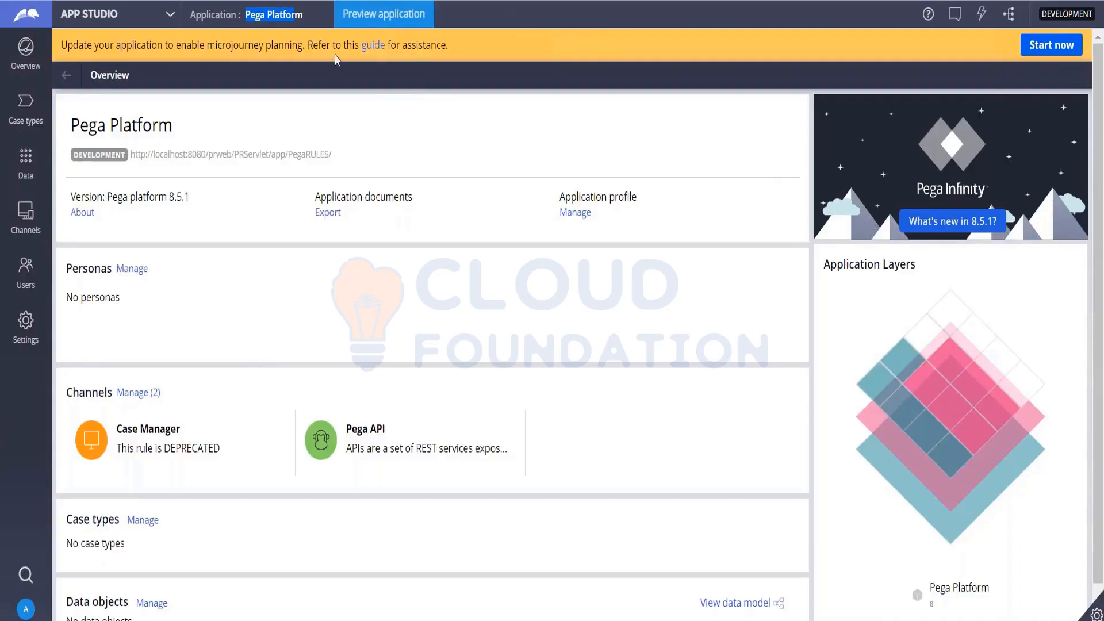
- Switch from App Studio to Admin Studio, view its list of resources, and show the developer toolbar there
click(170, 17)
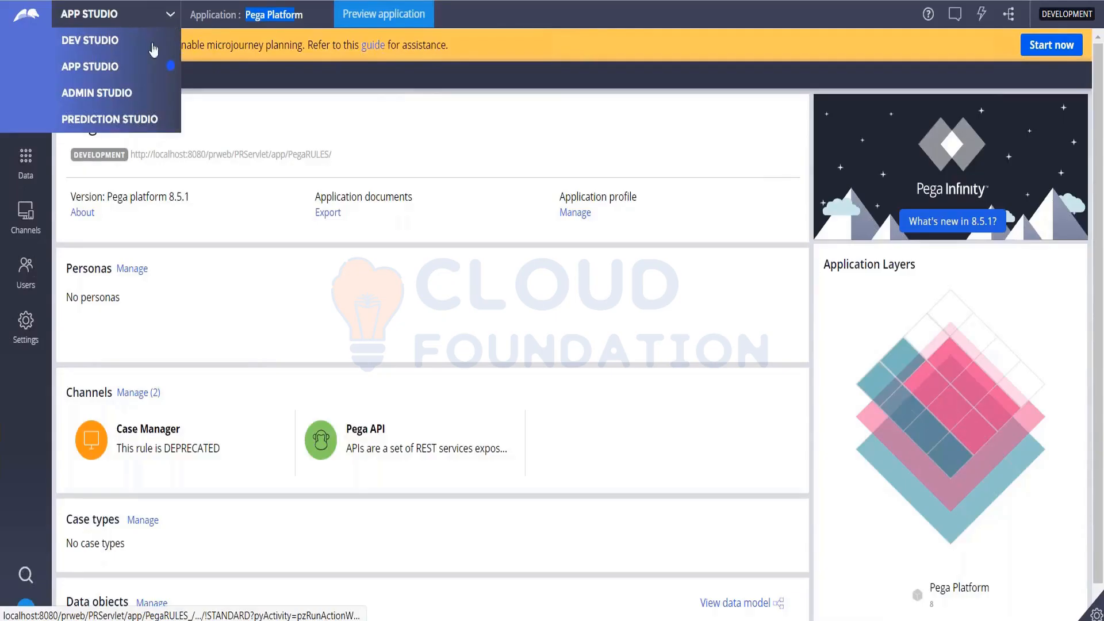
click(129, 94)
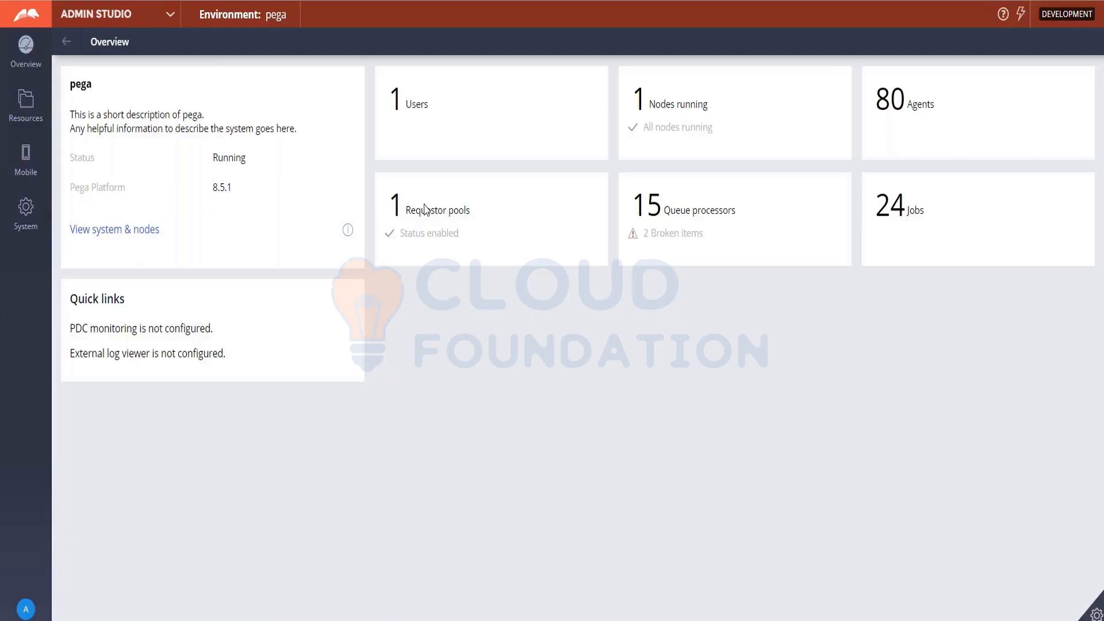
click(13, 104)
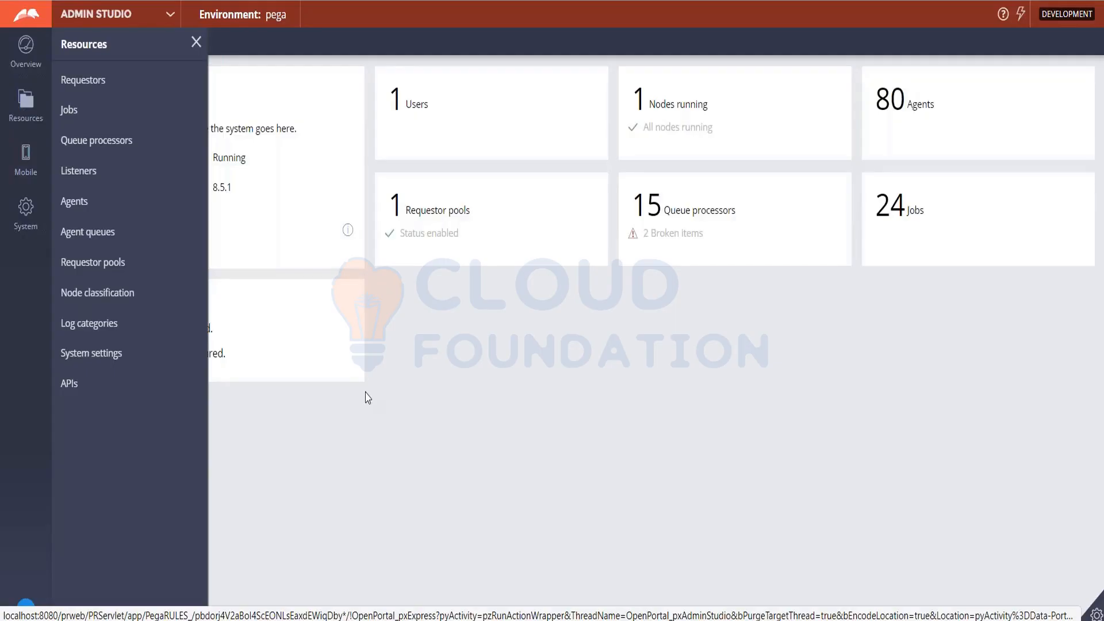
click(195, 43)
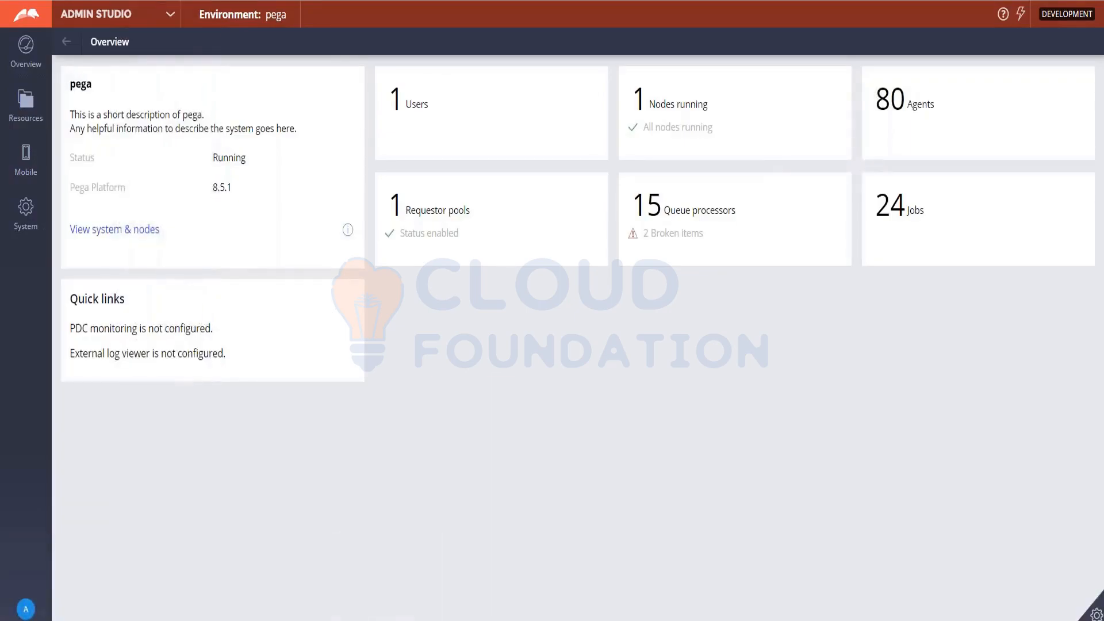
click(1096, 614)
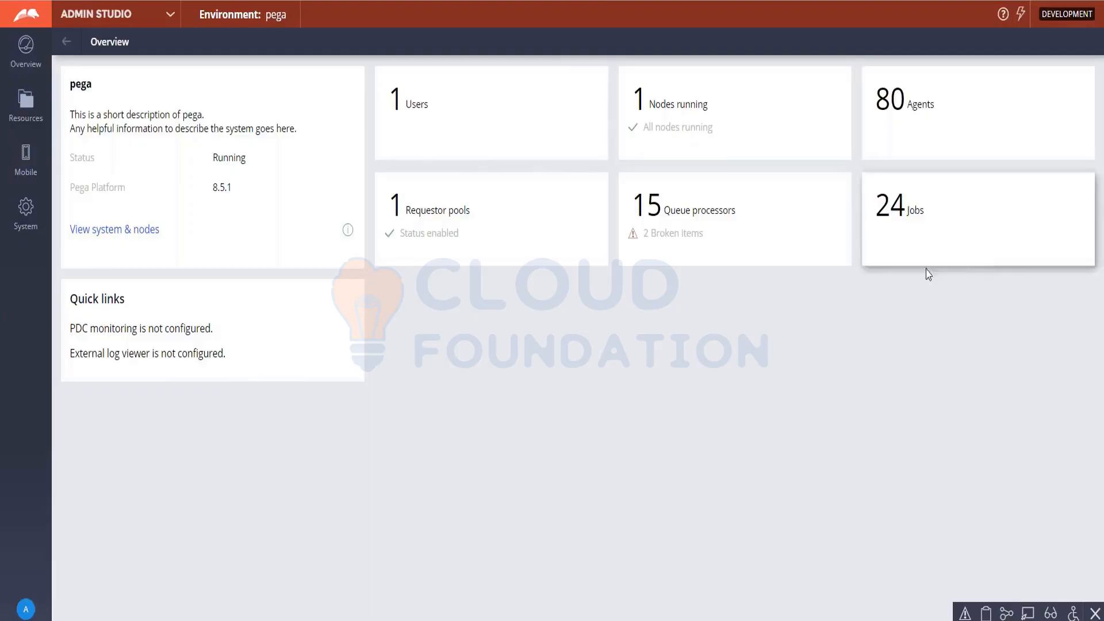
- Switch to Prediction Studio, view its models and the model types available for creation, and show the developer toolbar
click(171, 17)
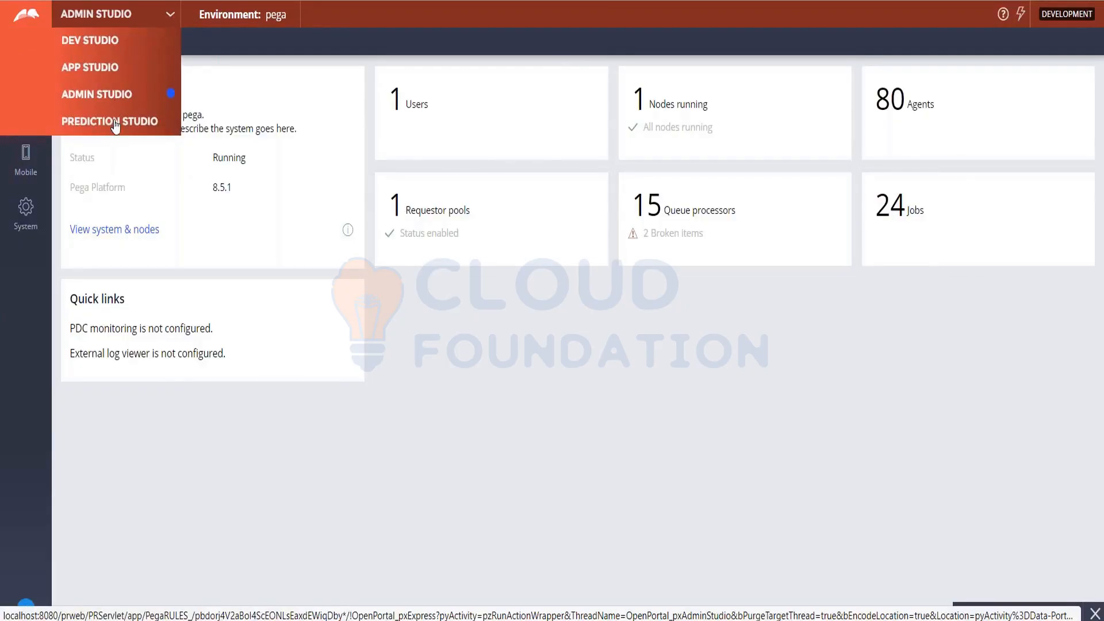
click(115, 122)
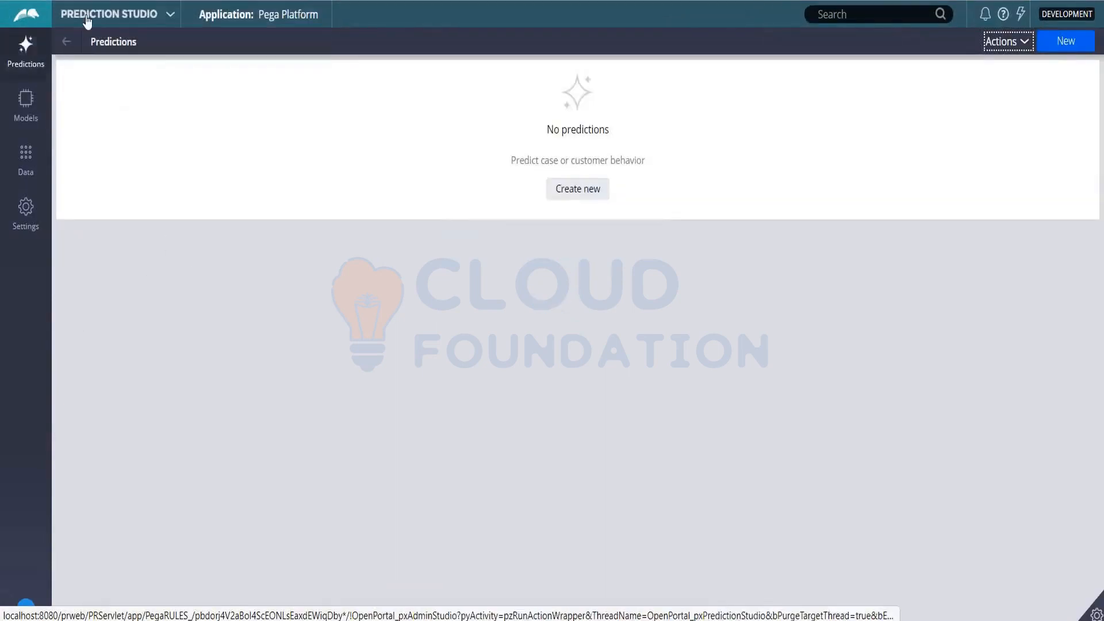
click(40, 109)
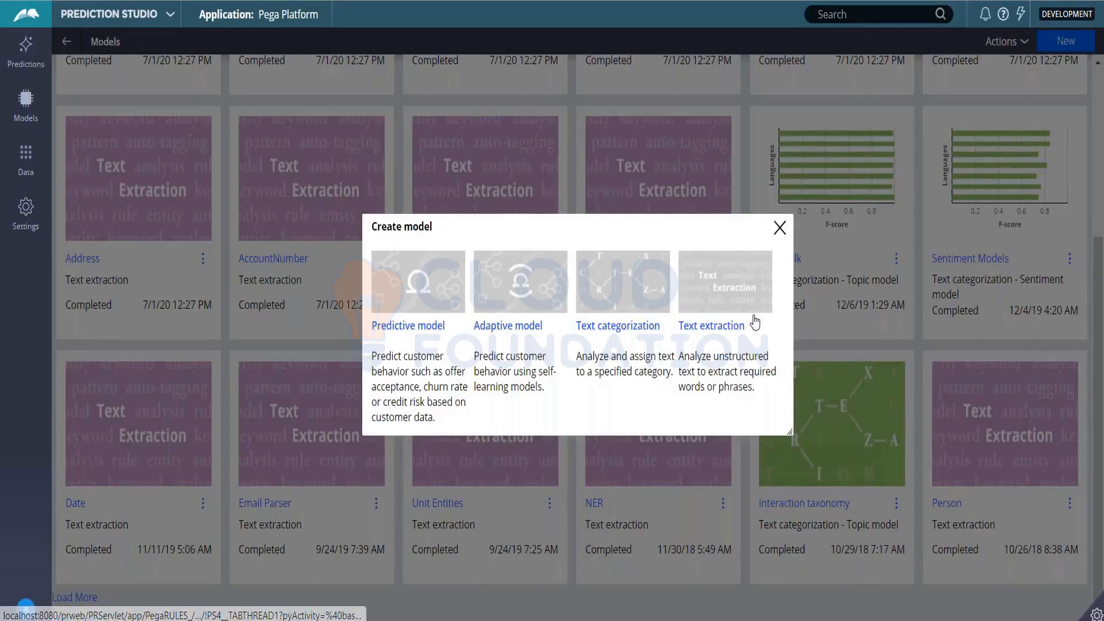
click(780, 228)
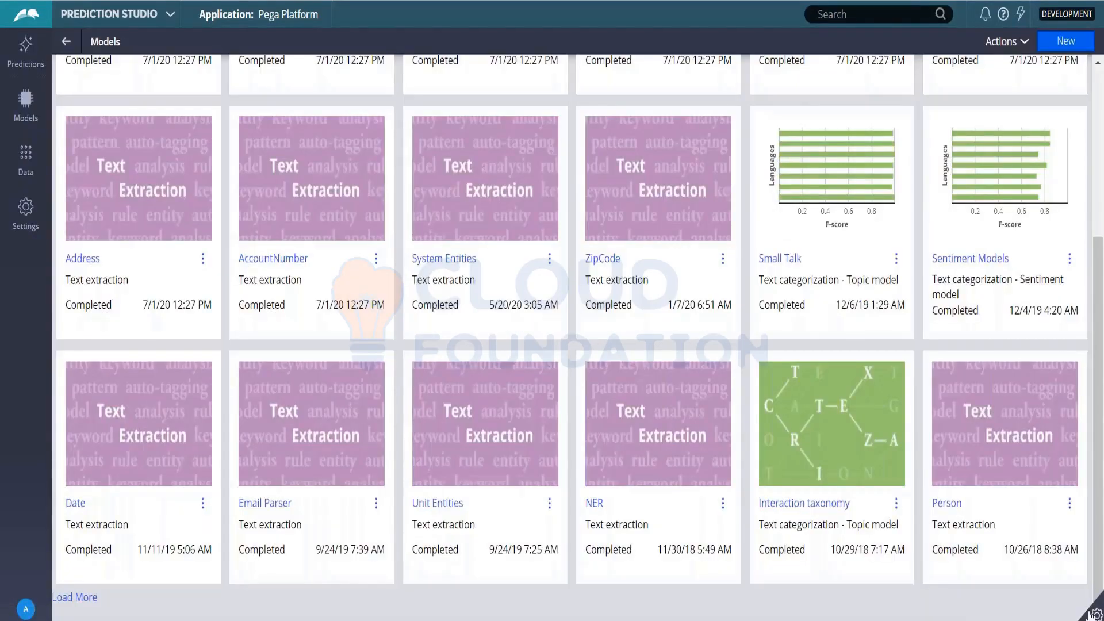
mouse_move(1096, 614)
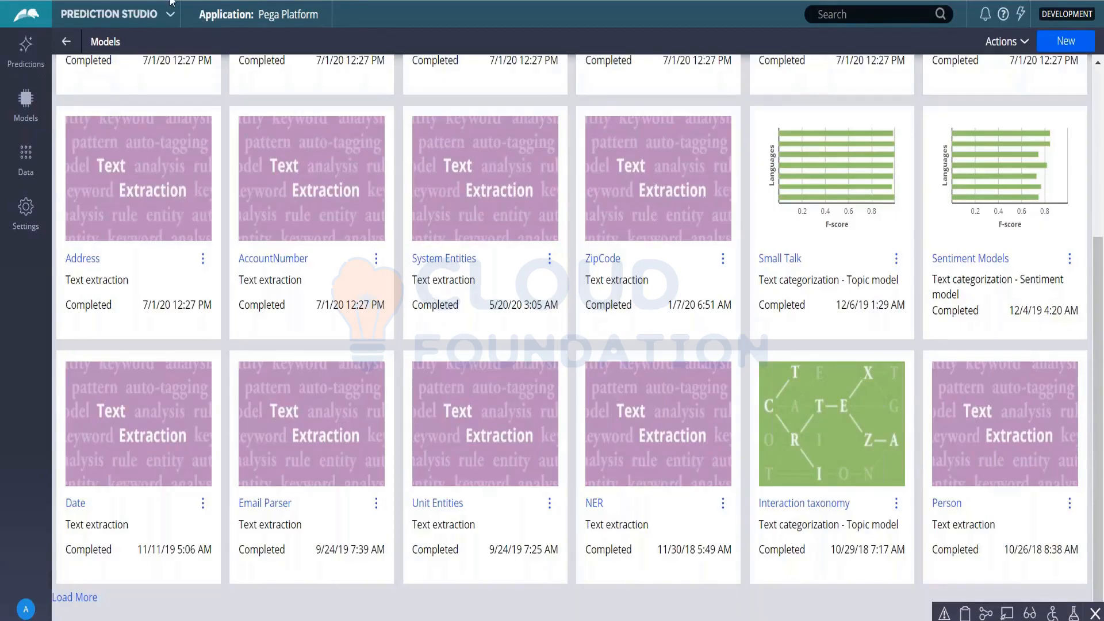
- Return to Dev Studio and start a new application from the Pega Platform application
click(171, 19)
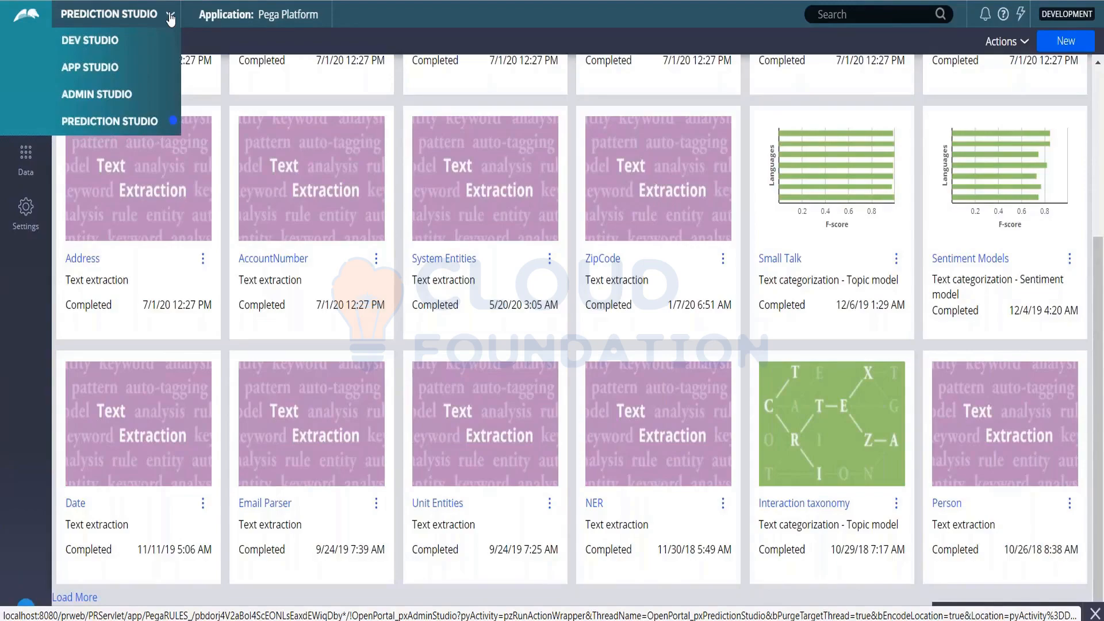
click(89, 41)
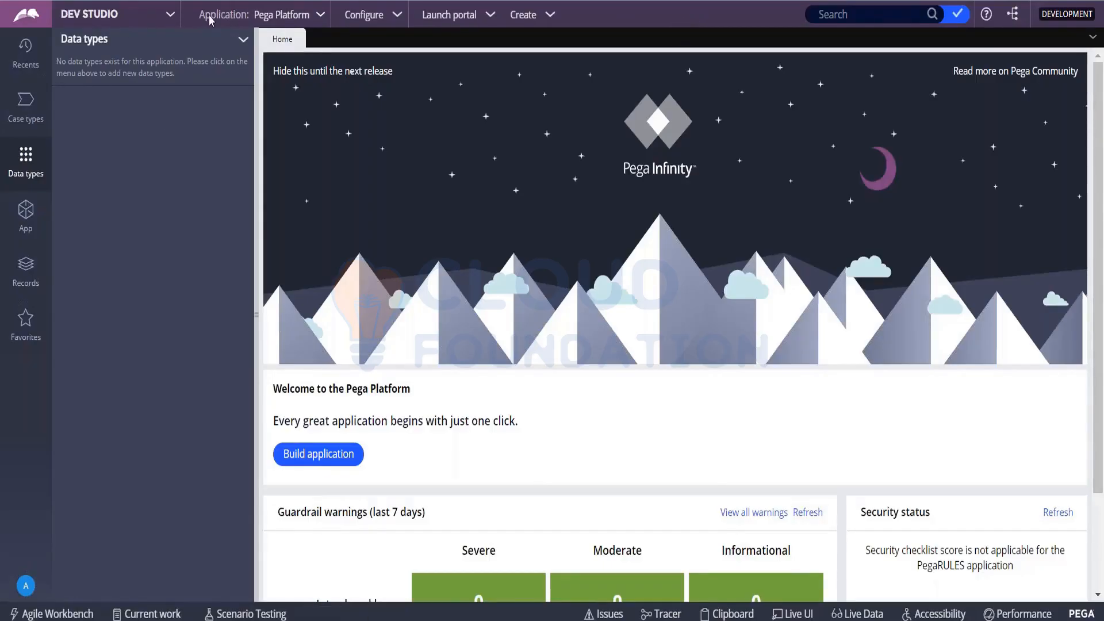
click(322, 16)
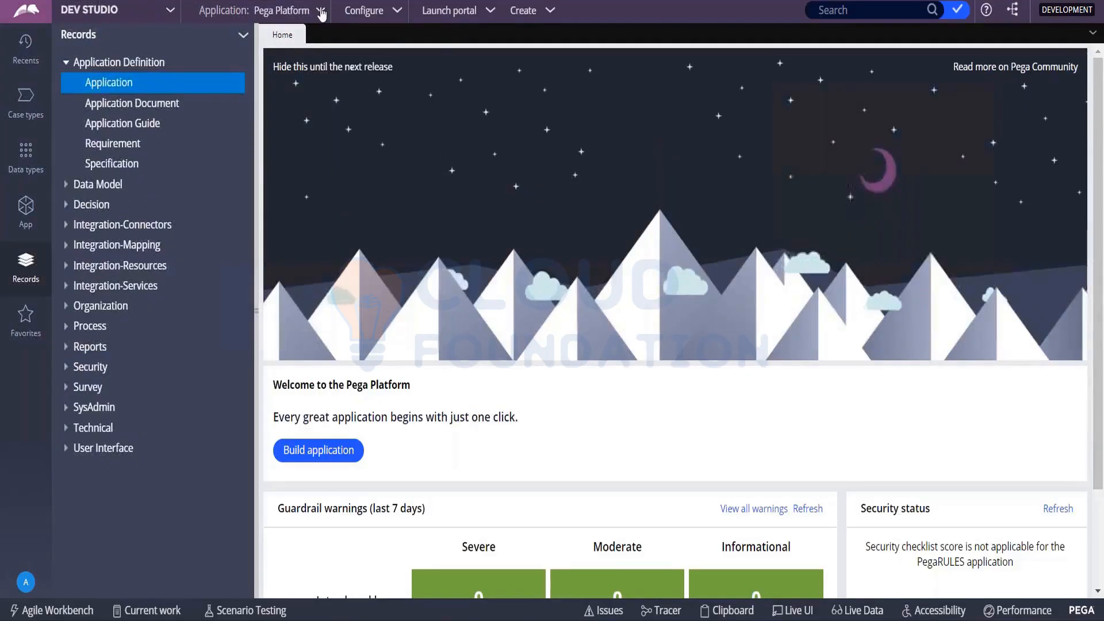
click(321, 12)
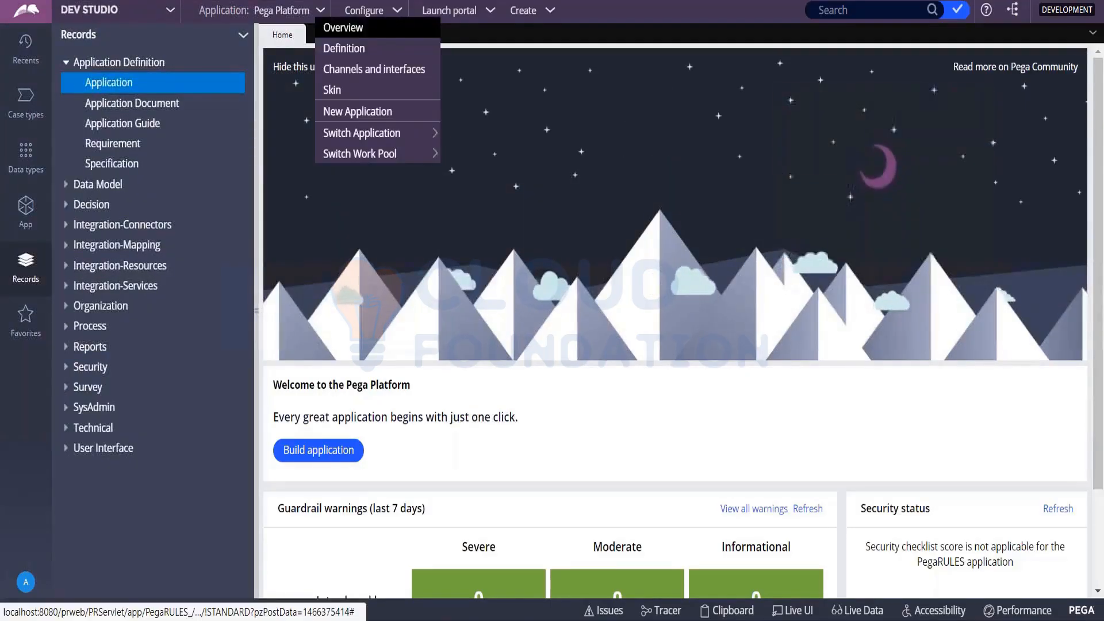
click(338, 115)
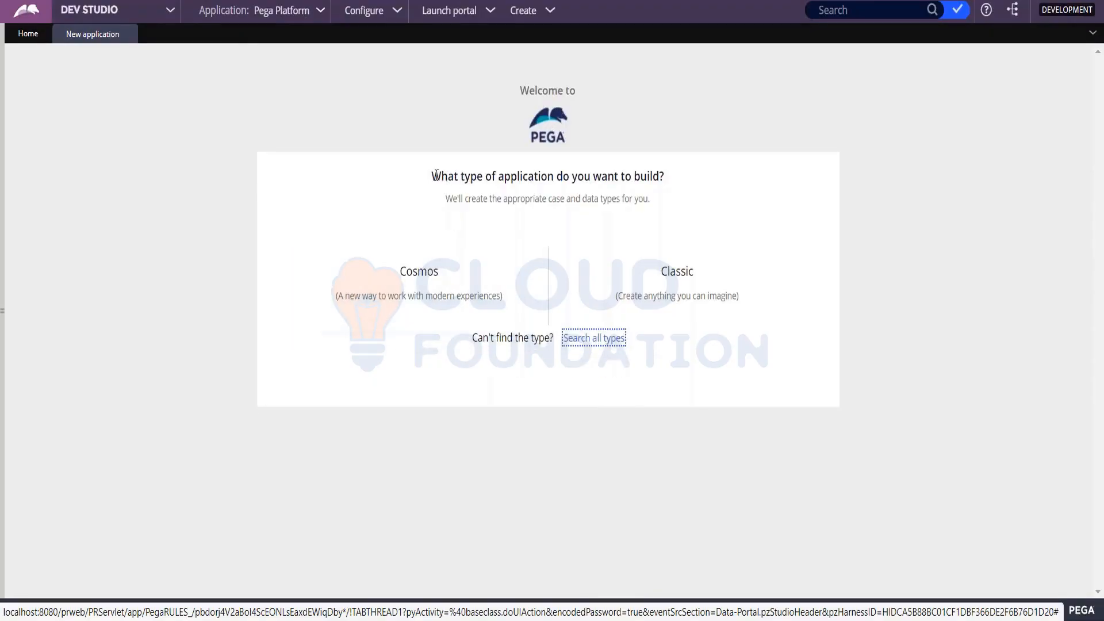
- Compare the Cosmos and Classic application types and choose Classic as the type for the new application
drag(435, 175, 727, 181)
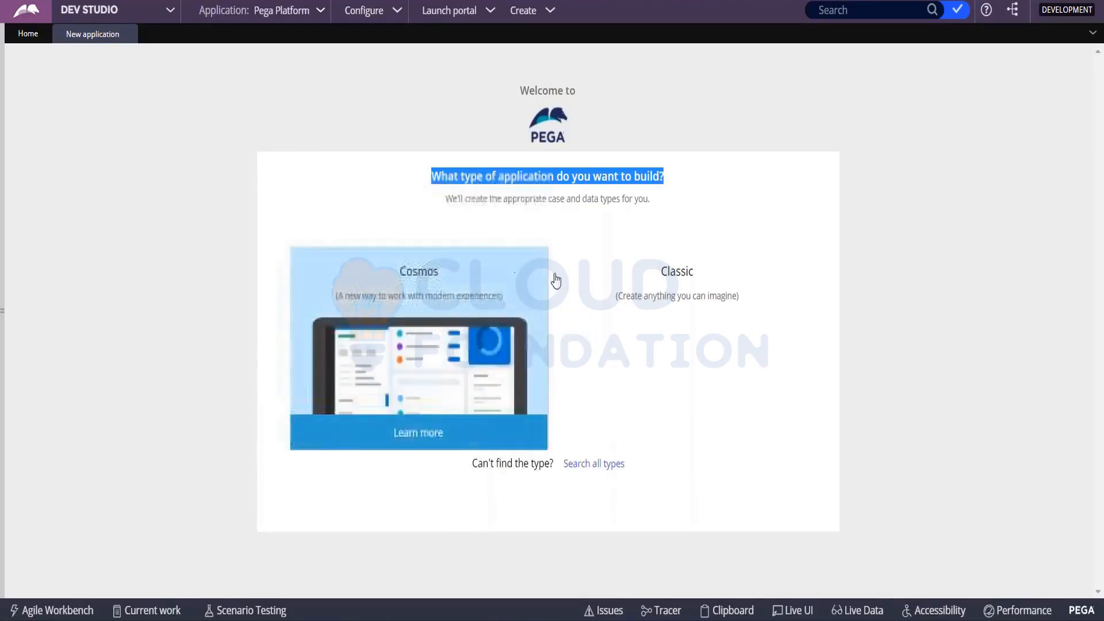
mouse_move(696, 280)
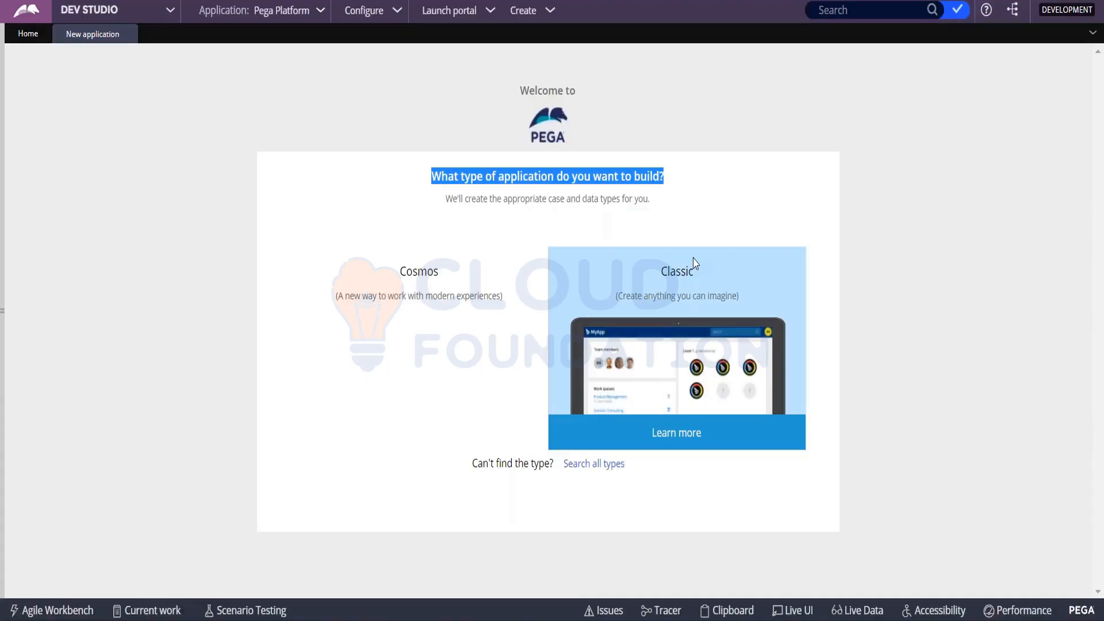
mouse_move(437, 285)
click(689, 286)
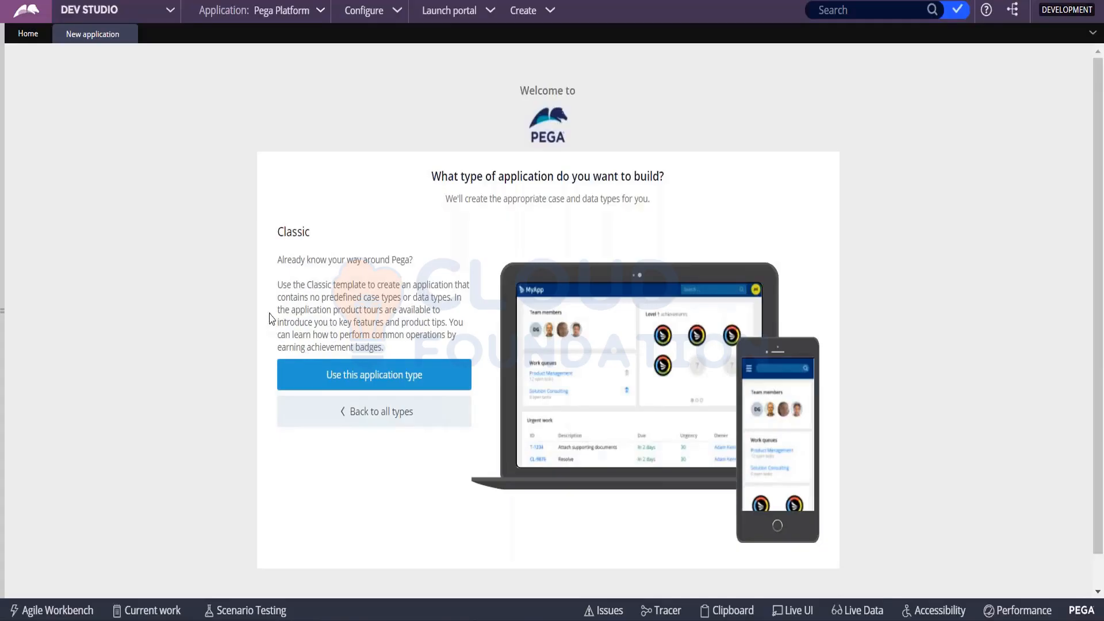
drag(278, 303, 457, 303)
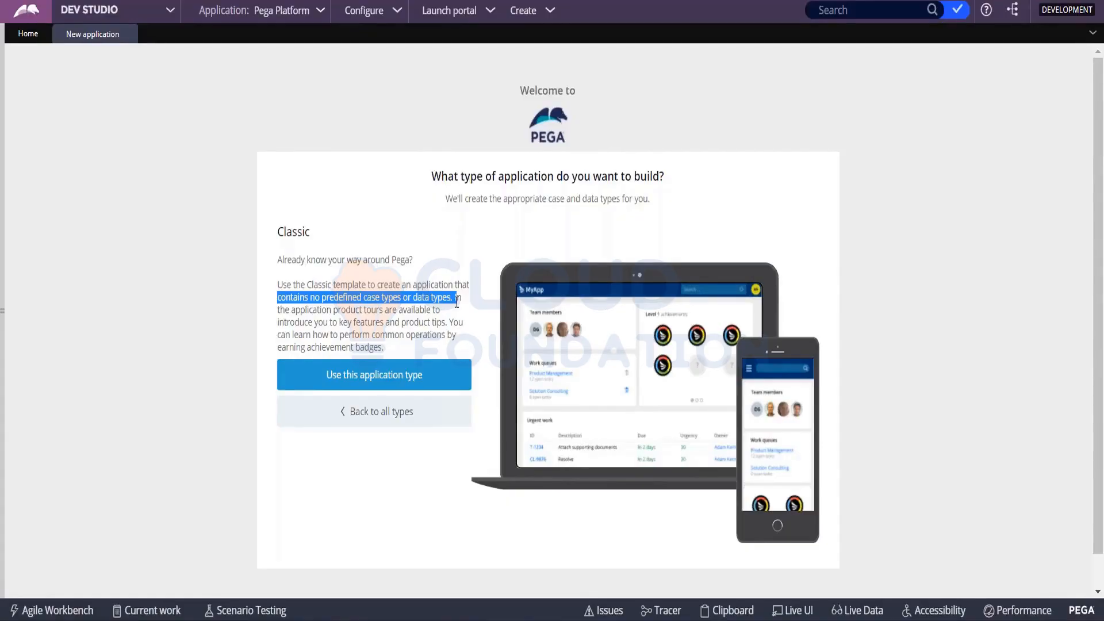
click(382, 388)
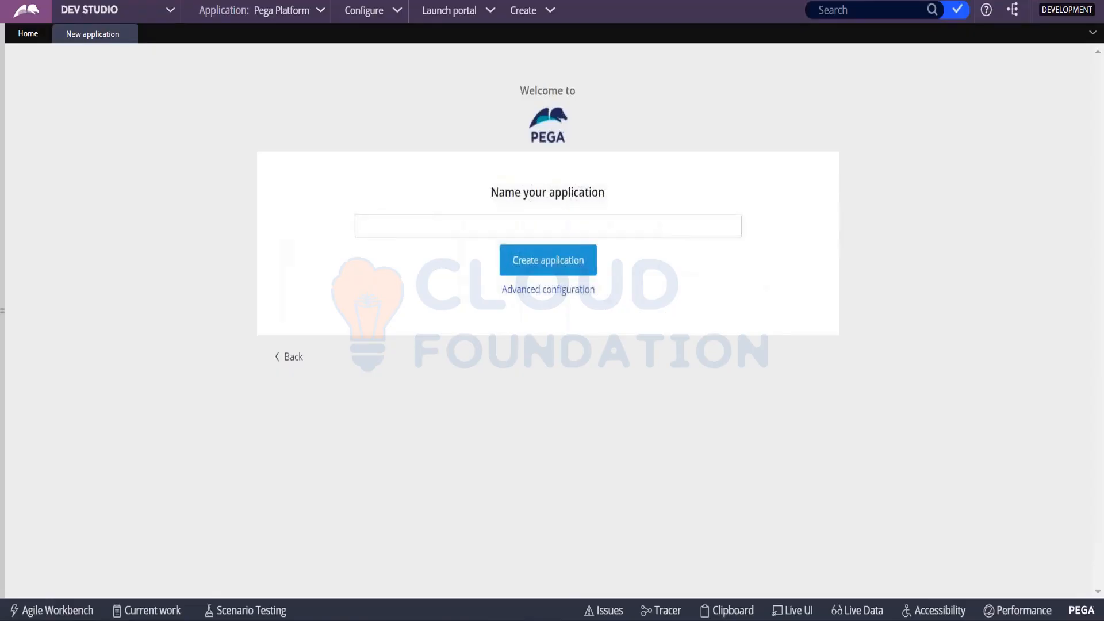
- Name the new application Recruitment and open its advanced configuration
click(410, 230)
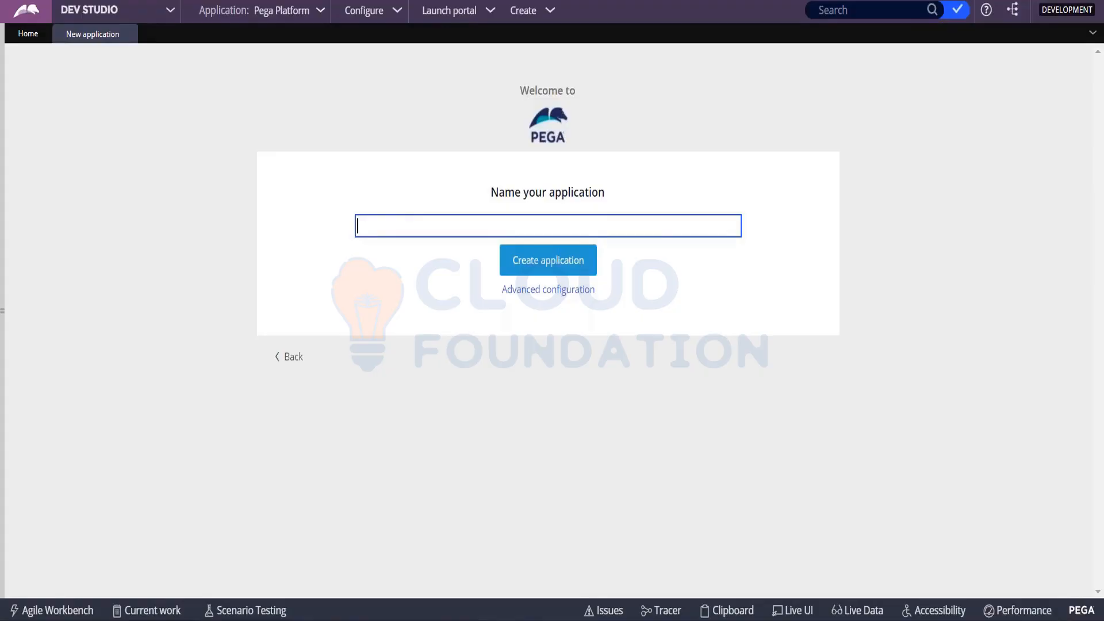
text(Recruit)
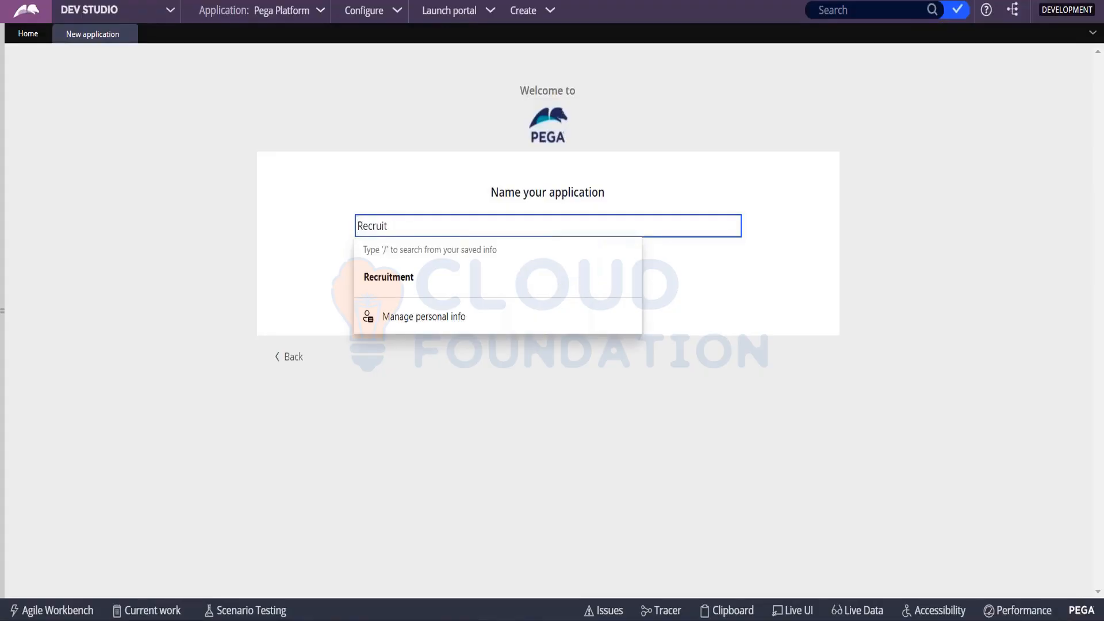
key(Down)
key(Return)
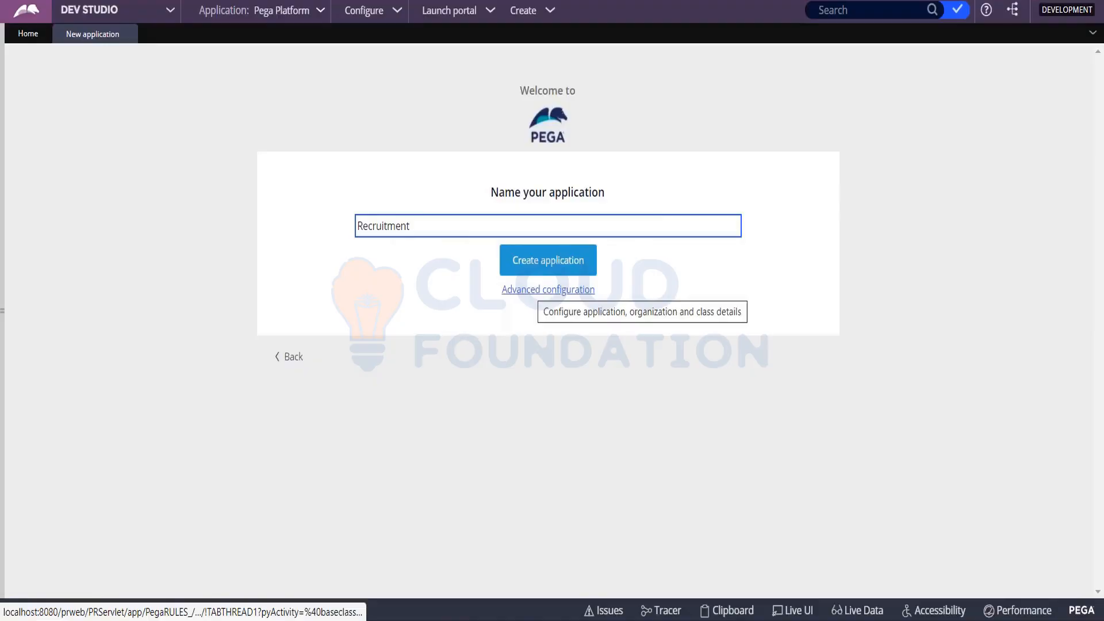
click(548, 289)
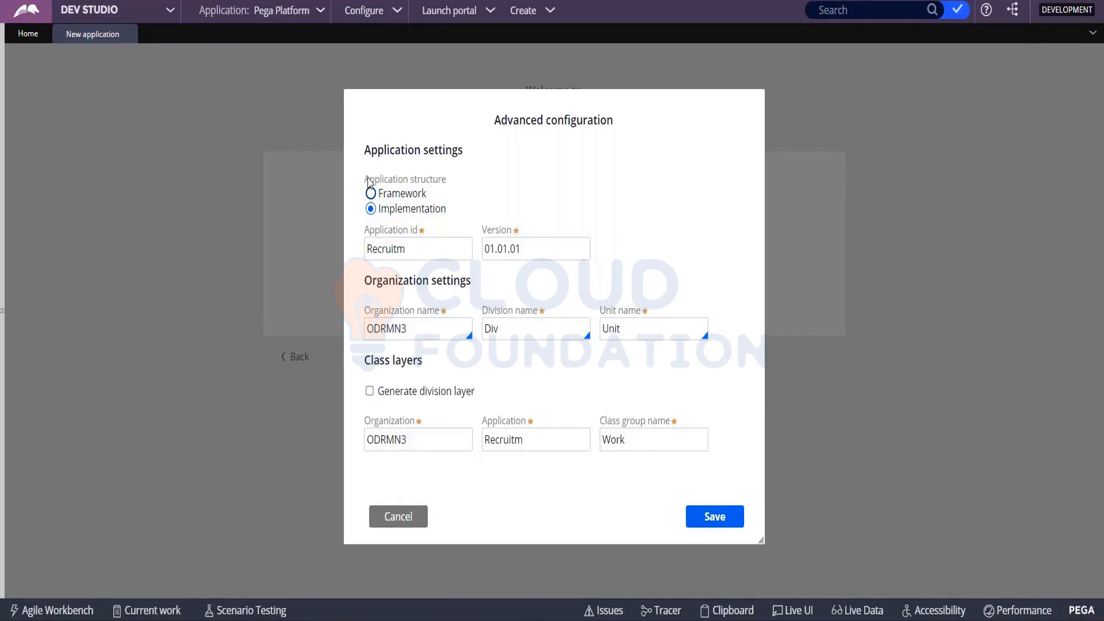
- Compare the Framework and Implementation application structures and leave the structure set to Framework
drag(369, 180, 478, 181)
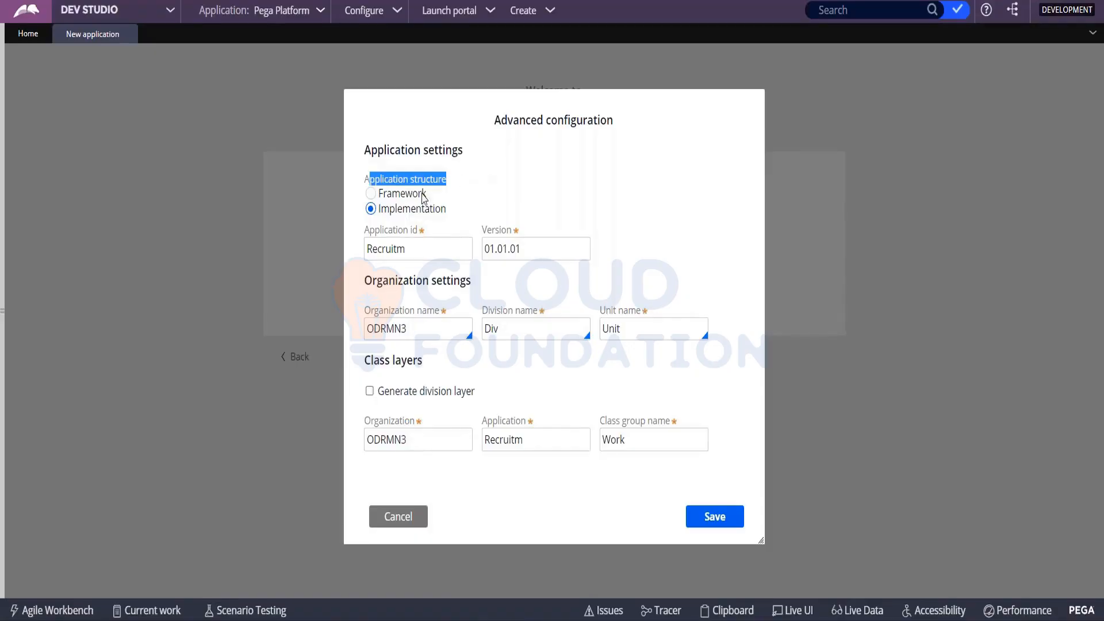
click(382, 192)
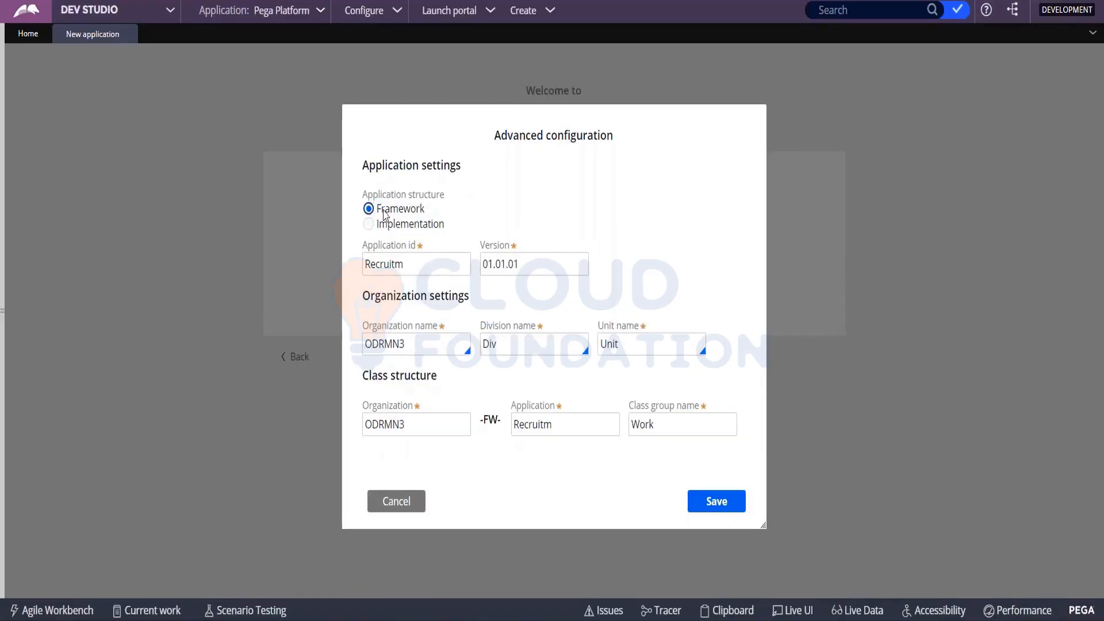
click(381, 211)
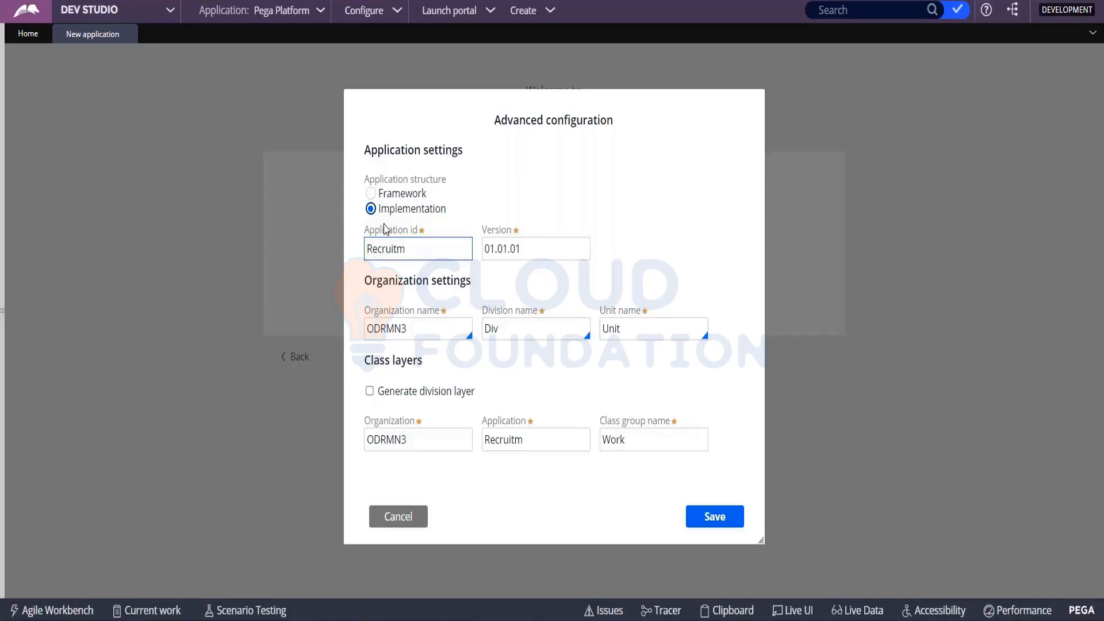
click(371, 194)
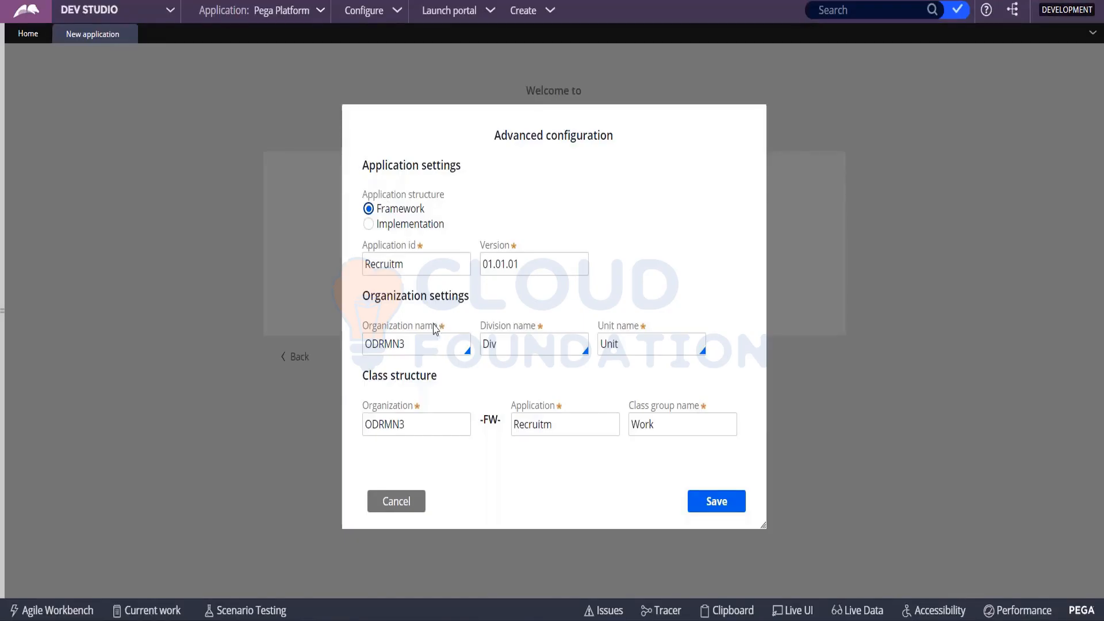
- Shorten the application id to Recruit and select the version value beside it
click(387, 256)
click(425, 261)
key(BackSpace)
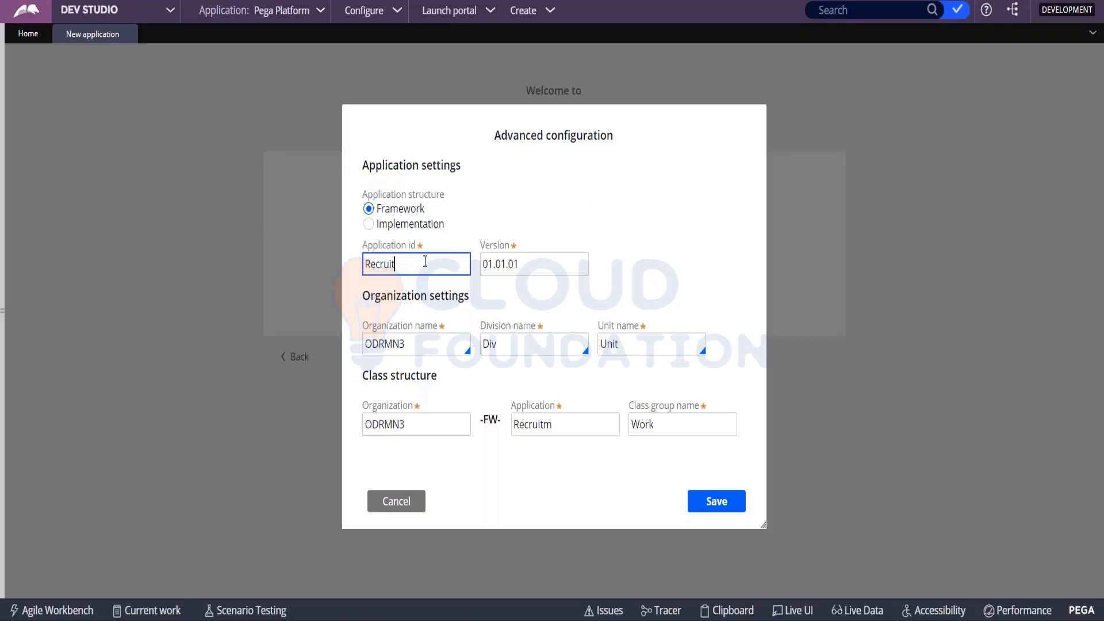
double_click(416, 269)
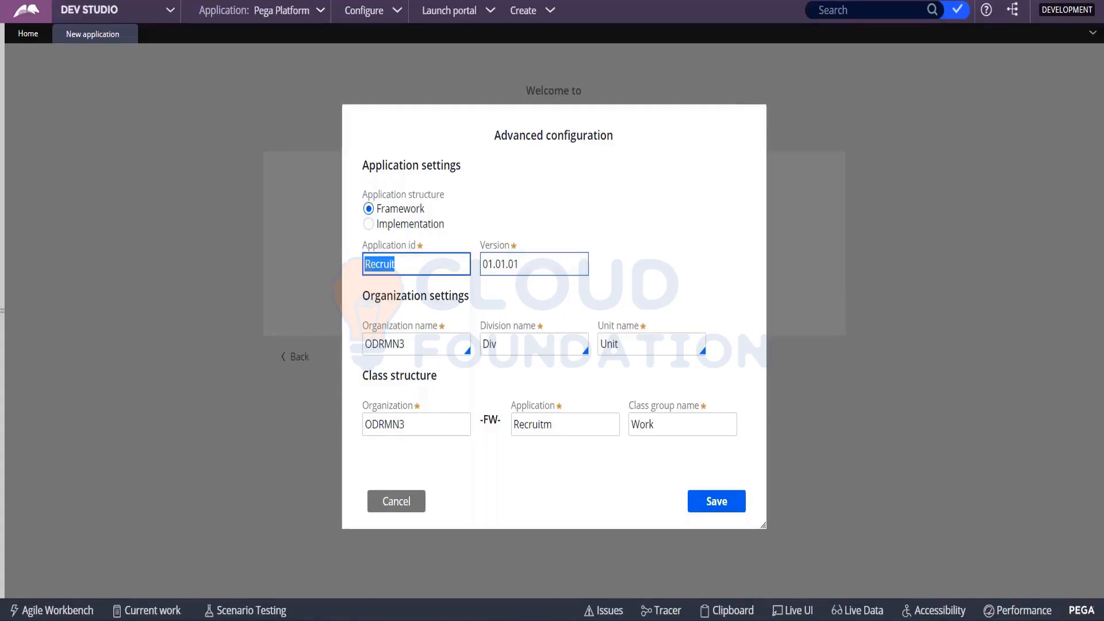
double_click(527, 267)
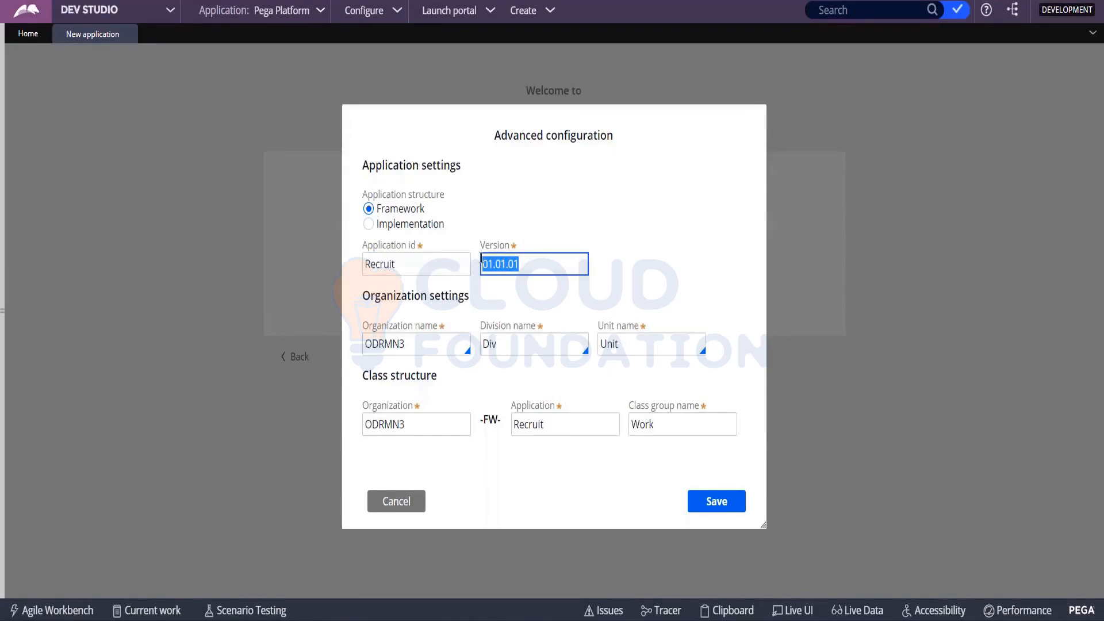
- Examine the individual number segments of the application version
click(549, 266)
drag(522, 265, 511, 264)
click(501, 264)
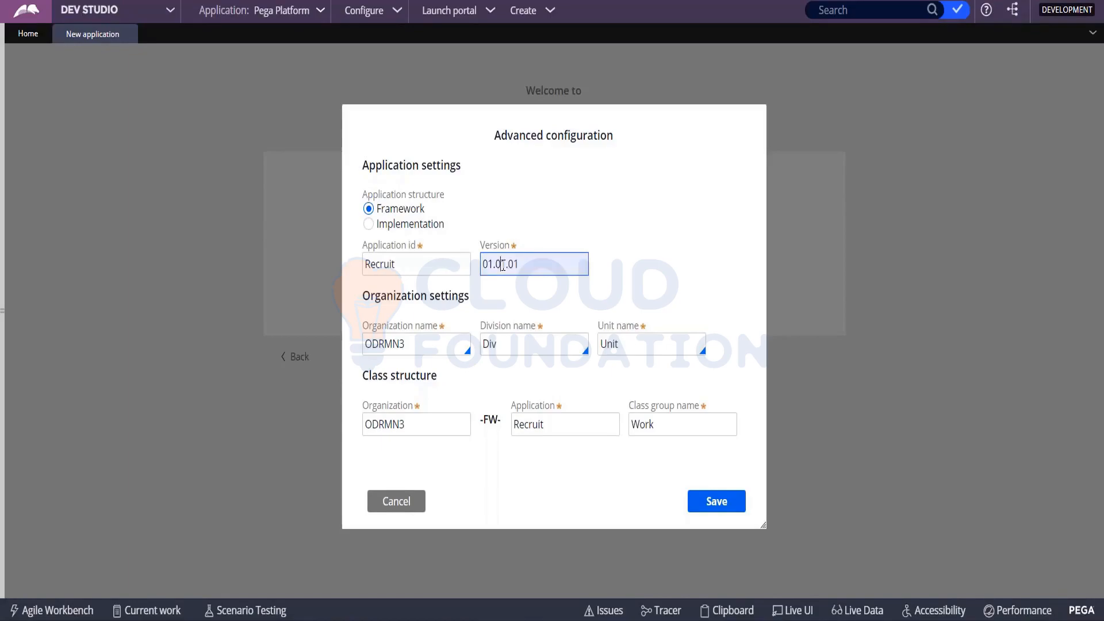
double_click(500, 265)
click(500, 264)
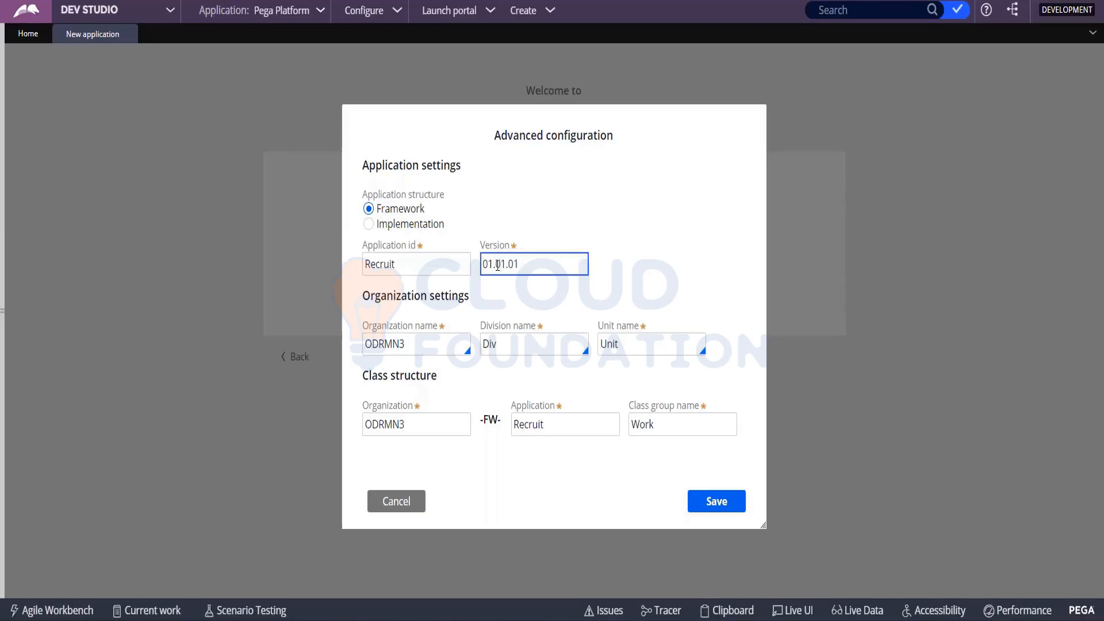
double_click(500, 264)
click(493, 262)
double_click(493, 262)
click(492, 263)
drag(519, 264, 506, 264)
drag(483, 265, 493, 265)
click(494, 266)
- Set the organization name to XYZ for the new application
click(413, 345)
key(BackSpace)
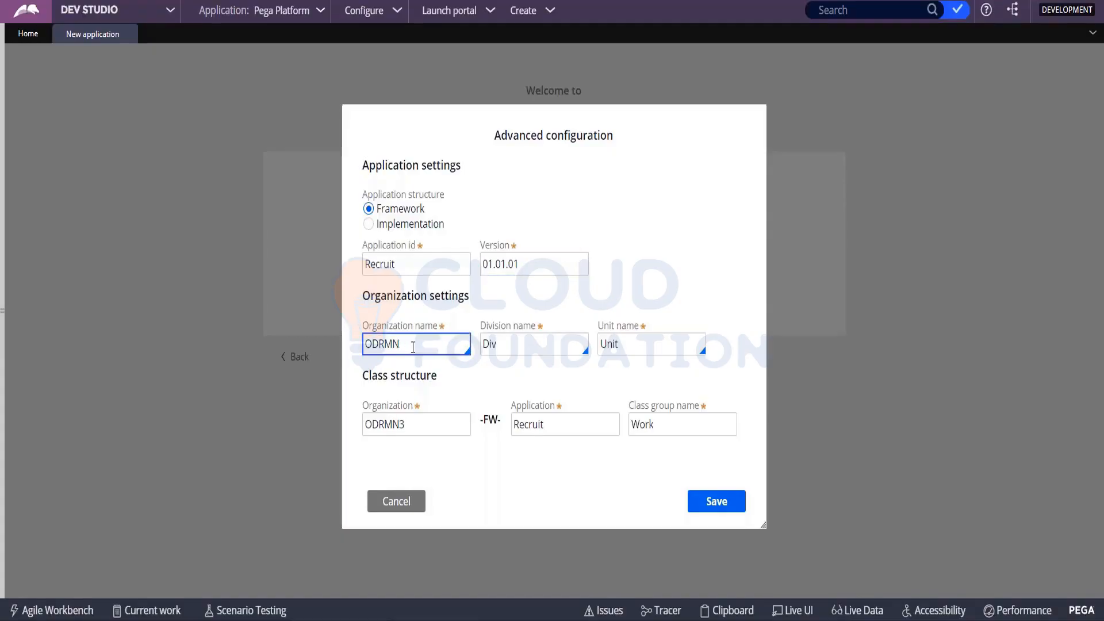
key(BackSpace)
key(BackSpace)
key(BackSpace)
key(BackSpace)
key(BackSpace)
text(XYZ)
key(Tab)
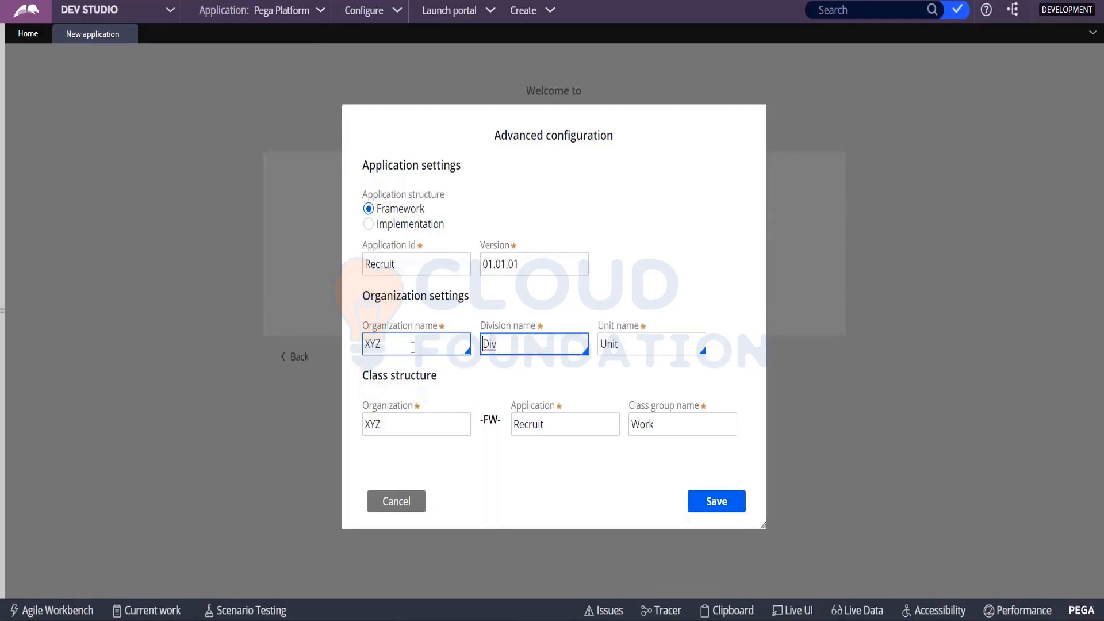
- Set the division name to HR and the unit name to Rec
key(Delete)
key(Delete)
key(Delete)
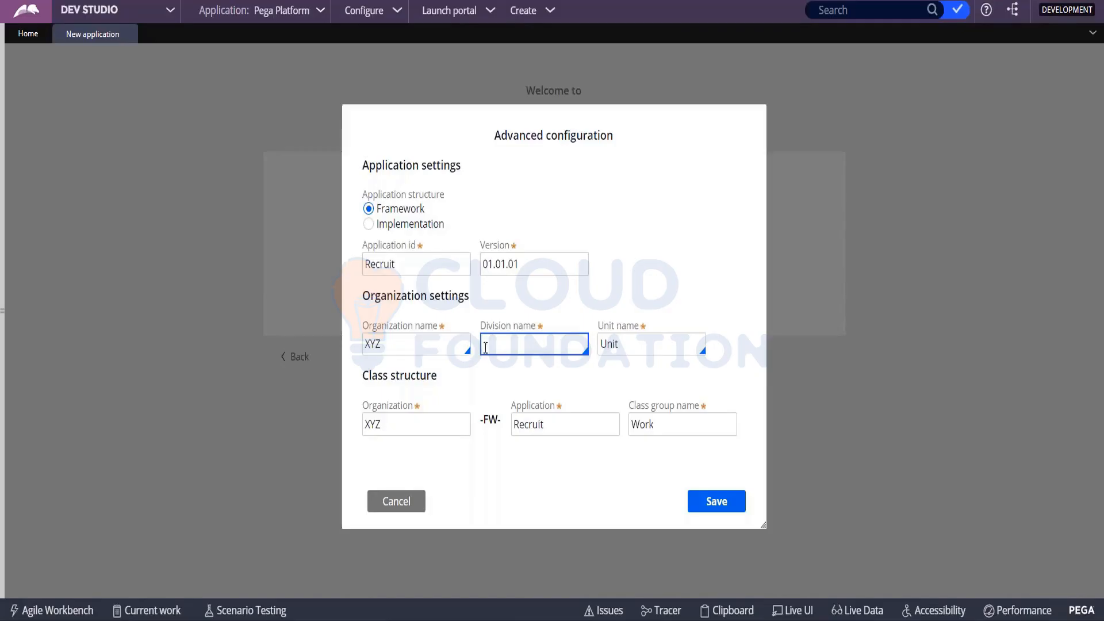
click(613, 327)
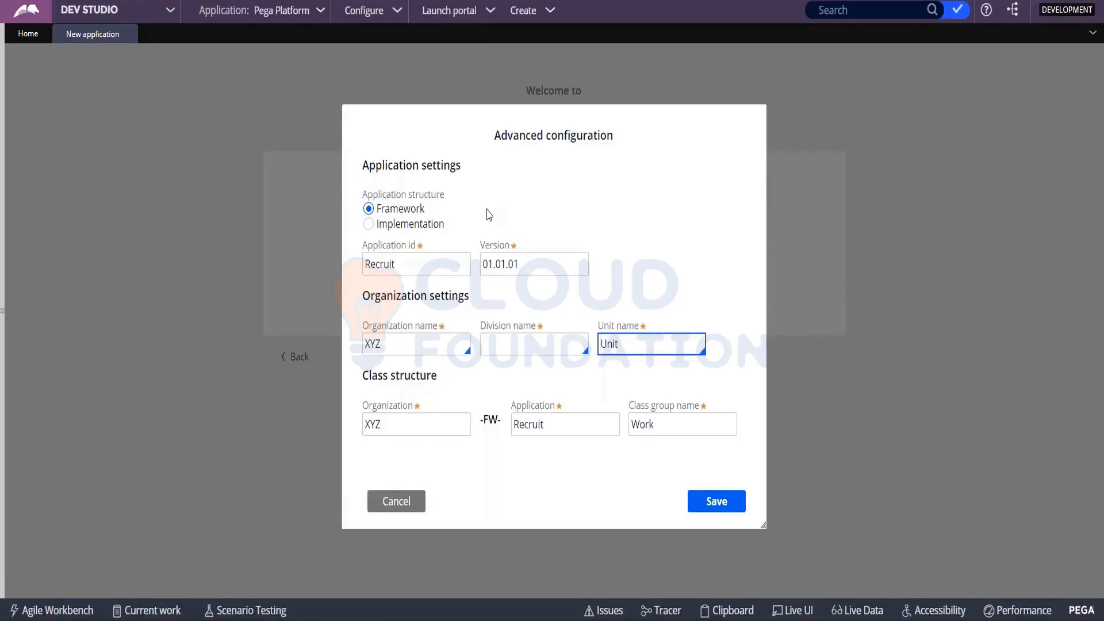
click(512, 348)
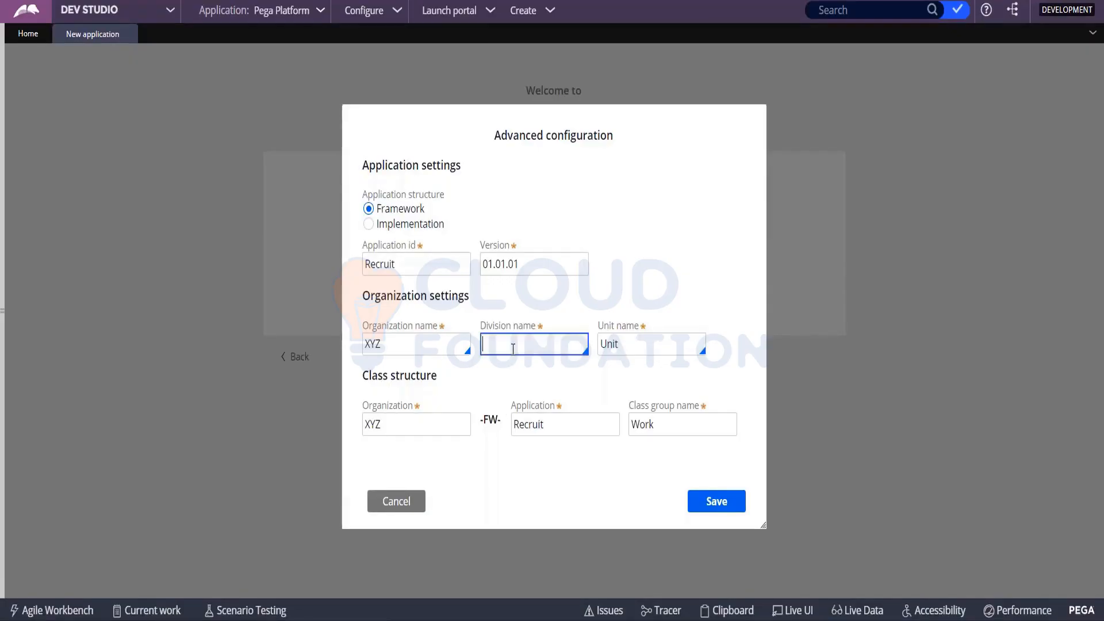
text(HR)
key(Tab)
text(it)
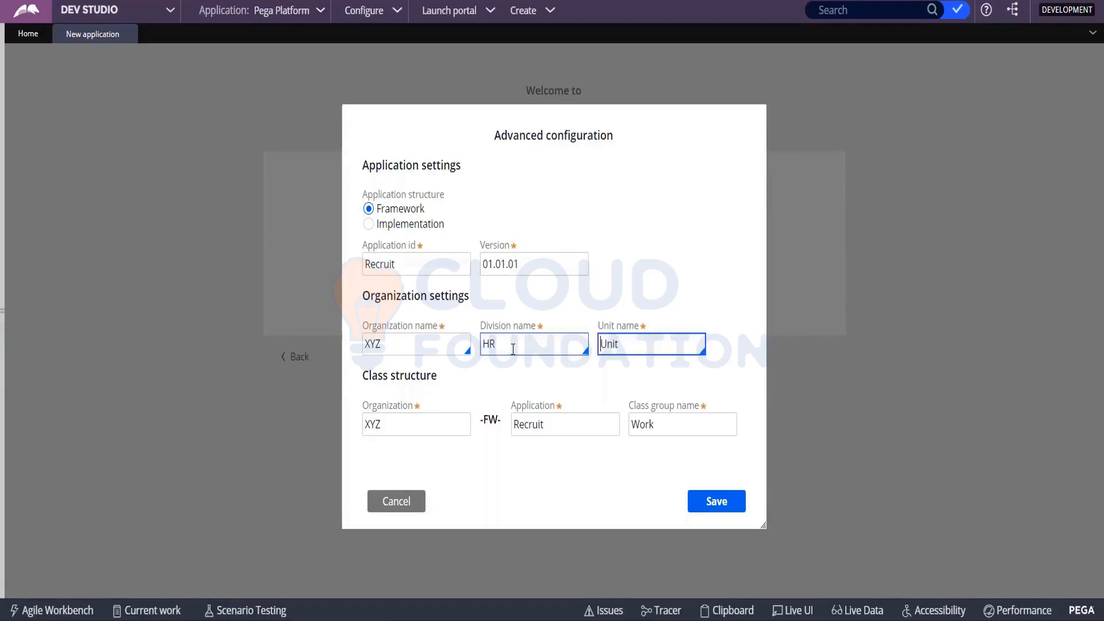
key(BackSpace)
key(BackSpace)
text(Rec)
- Replace the division name with Ind and the unit name with Hyd
click(513, 349)
key(BackSpace)
key(BackSpace)
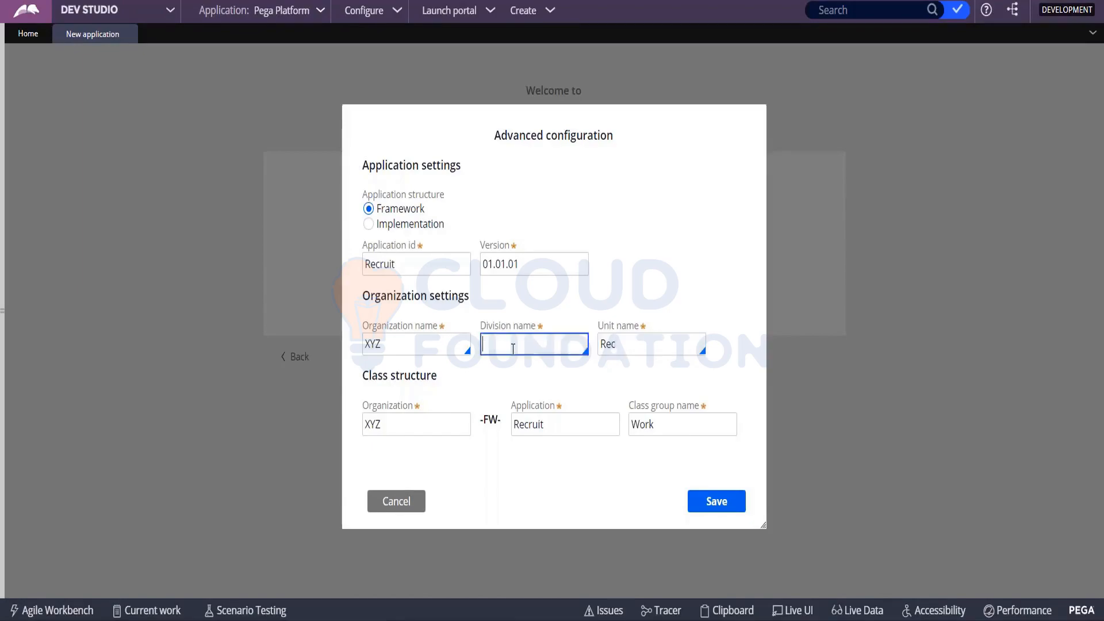
click(637, 340)
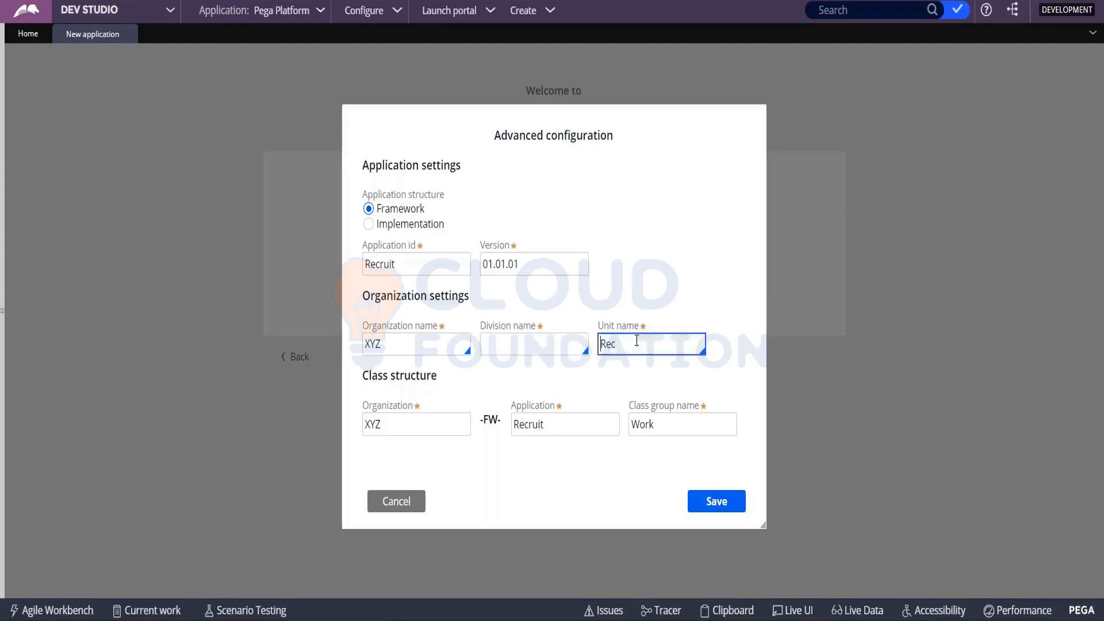
key(Delete)
key(Delete)
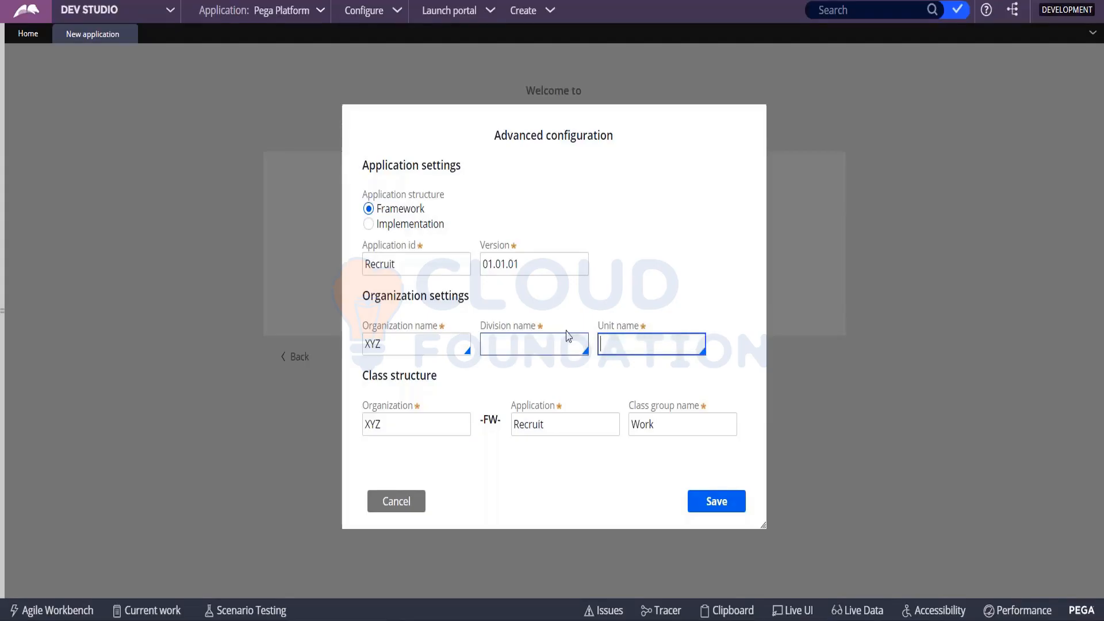
click(536, 345)
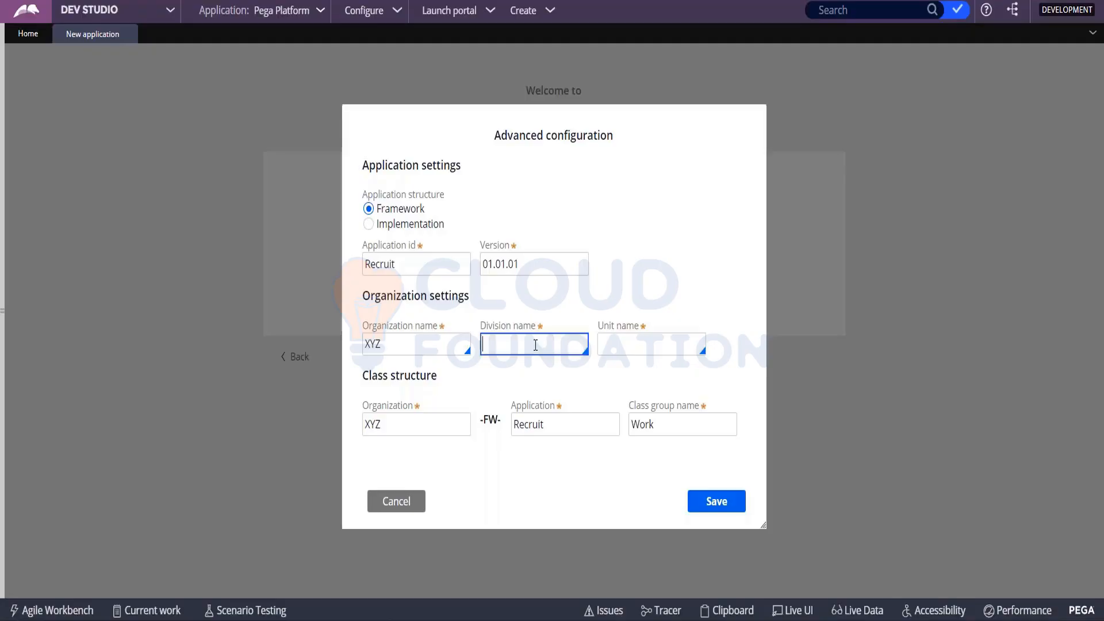
text(Ind)
key(Tab)
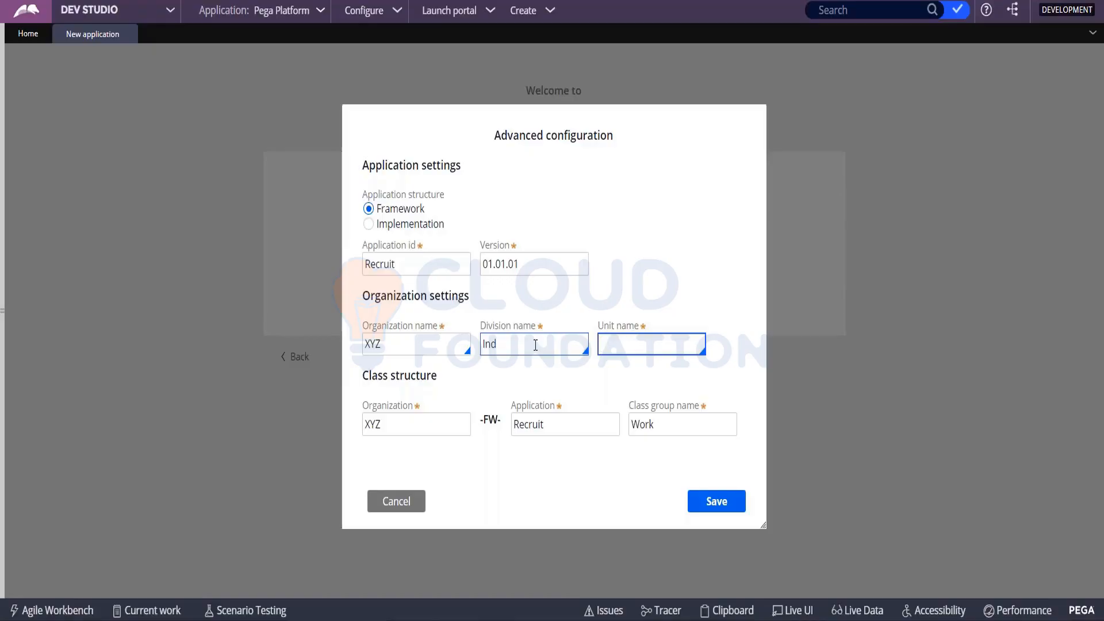
text(Hyd)
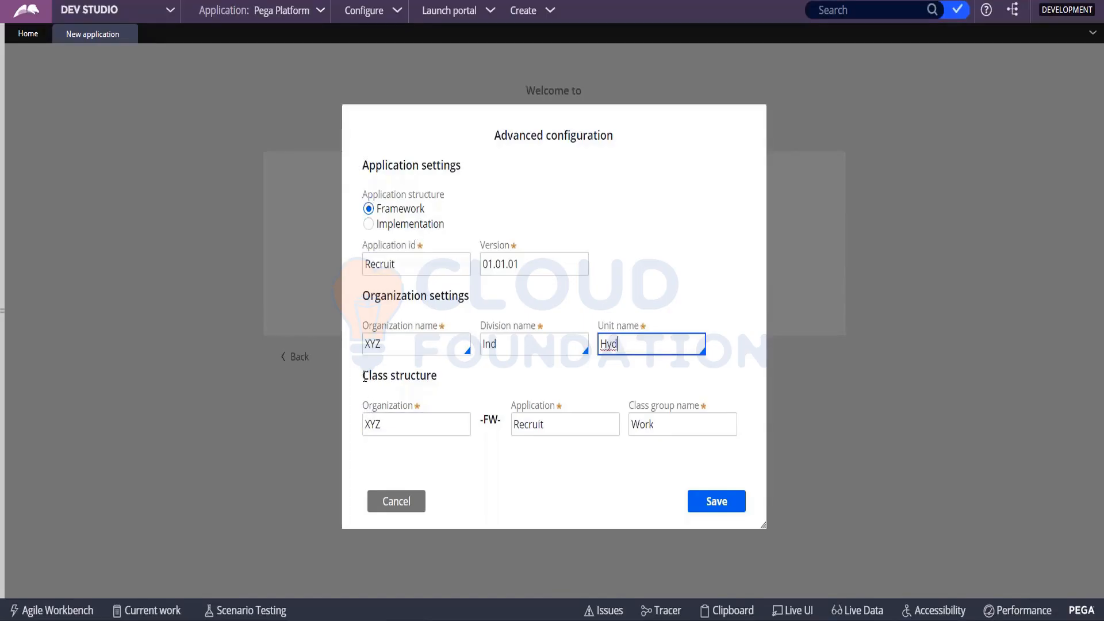
- Review the class structure with its FW part, the application version and the organization name in the advanced configuration
drag(363, 376, 454, 379)
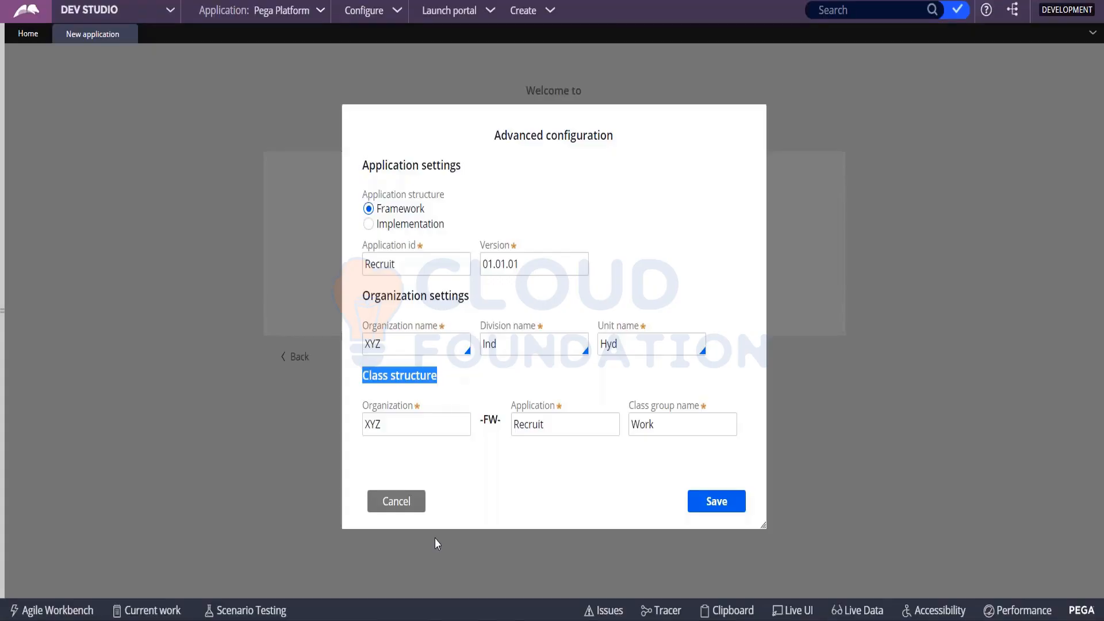
click(433, 419)
drag(477, 421, 507, 432)
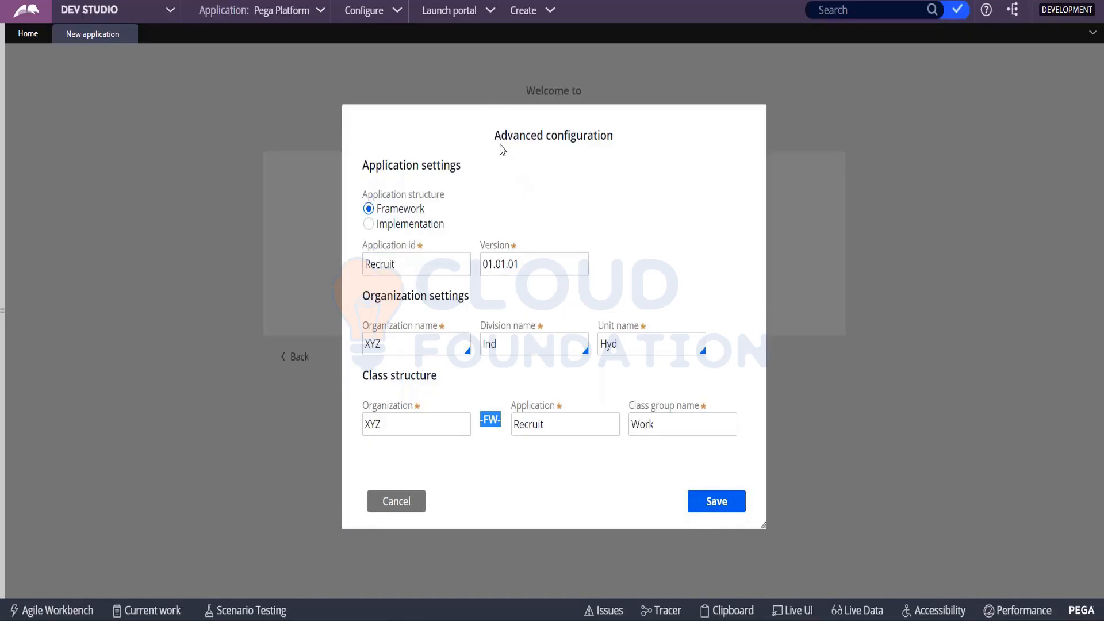
triple_click(573, 131)
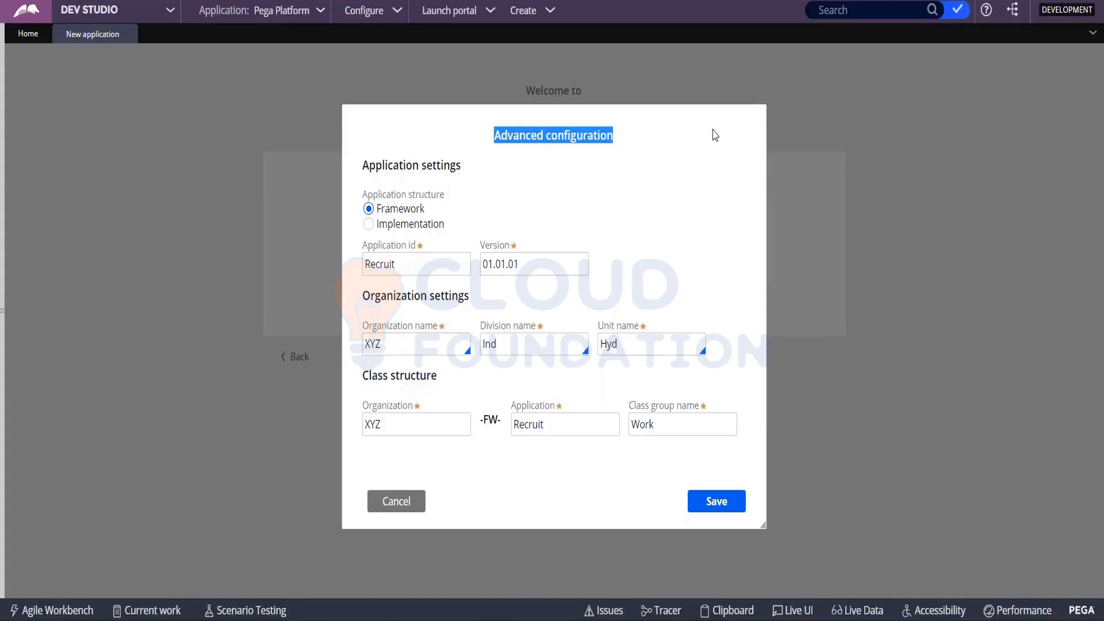
click(537, 264)
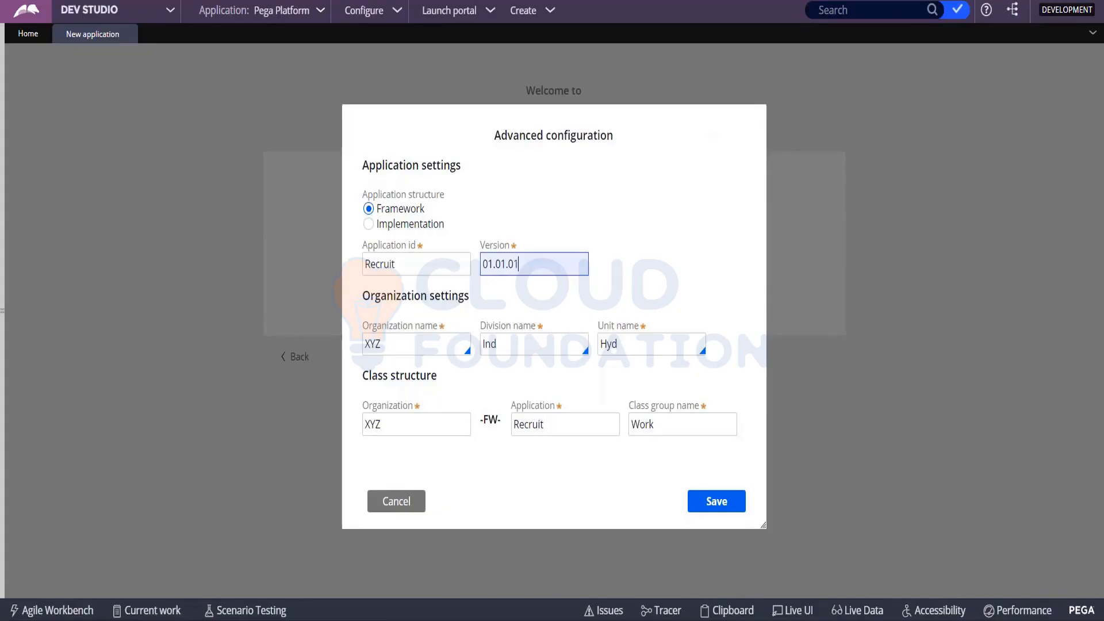
click(570, 178)
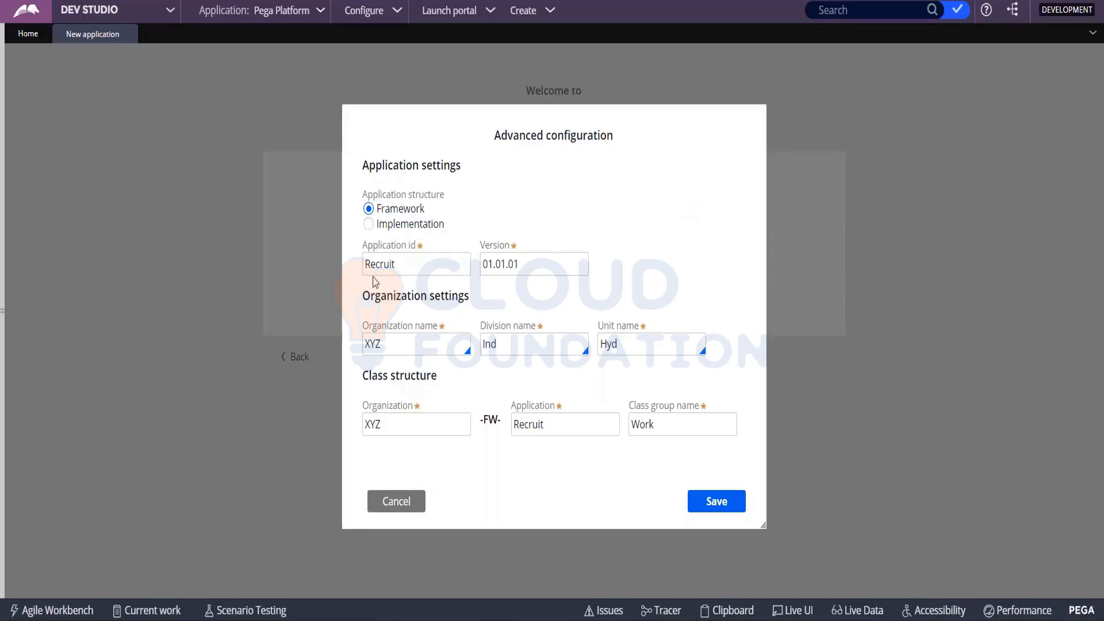
click(388, 345)
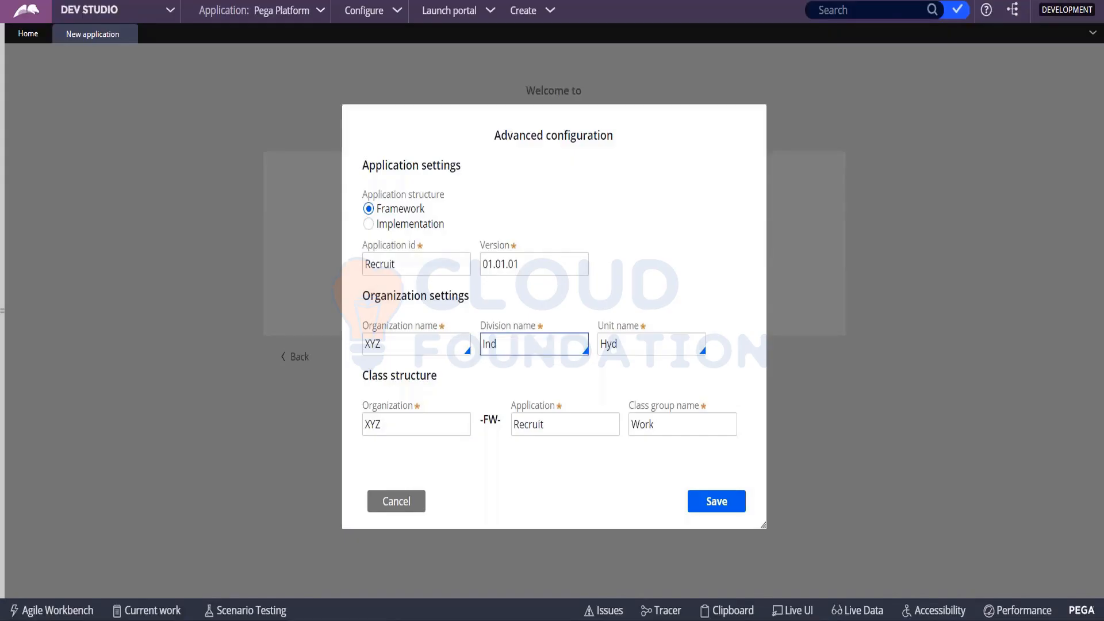
- Save the advanced configuration and create the Recruitment application
click(723, 506)
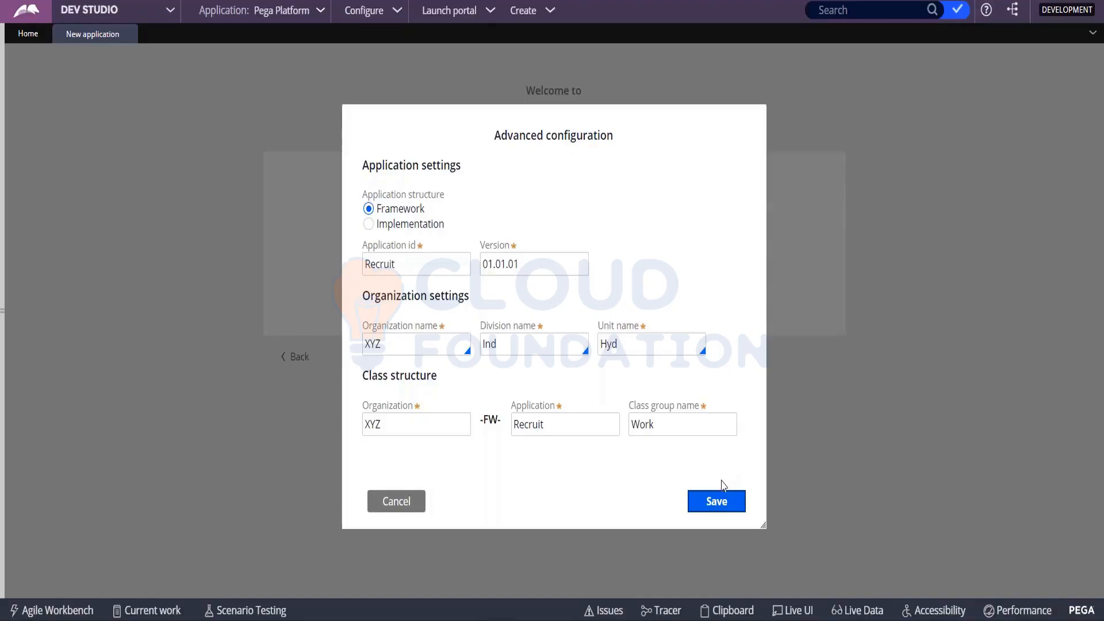
click(721, 504)
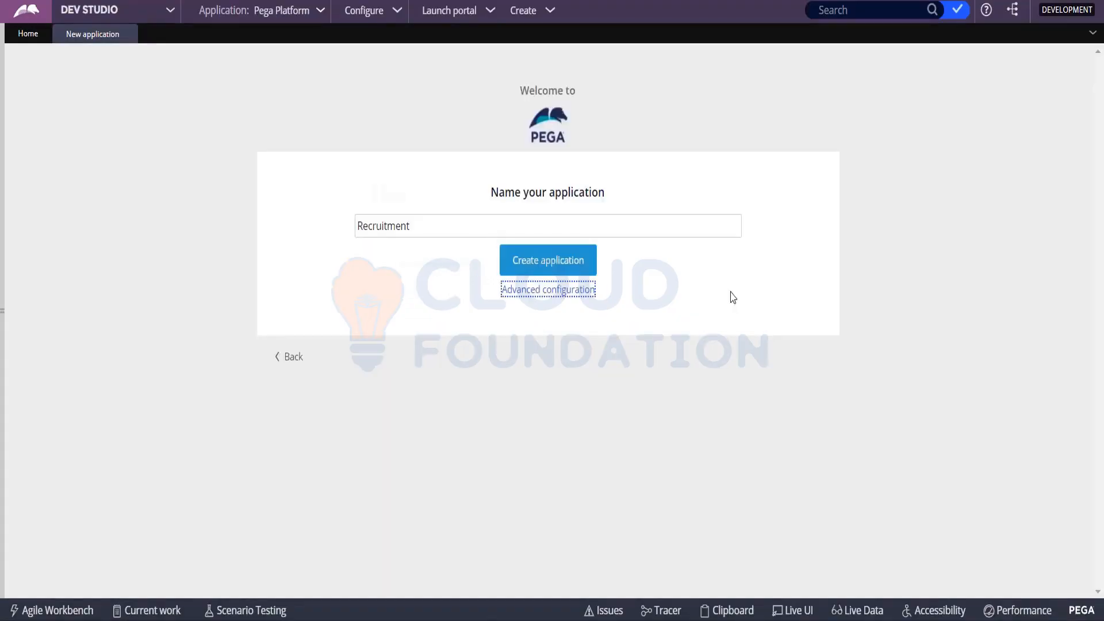
click(539, 261)
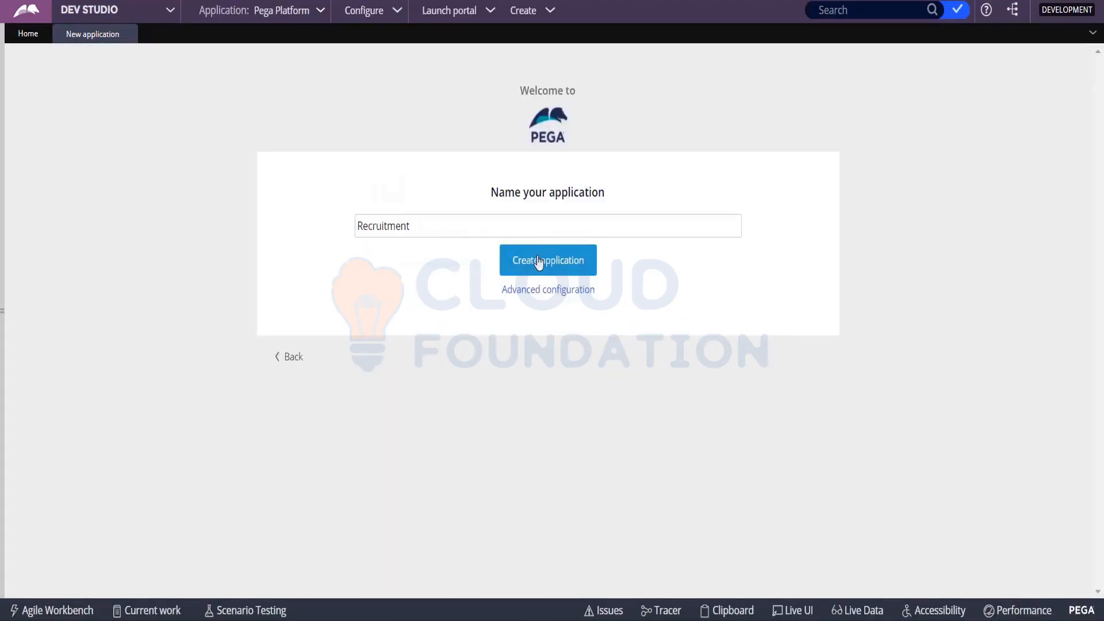
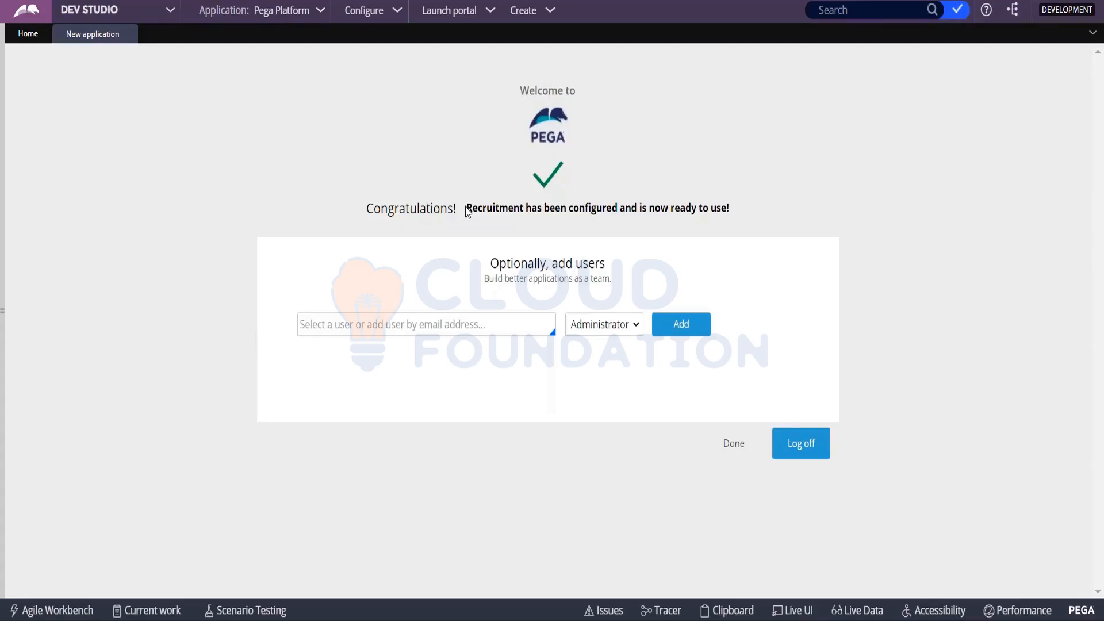
triple_click(665, 218)
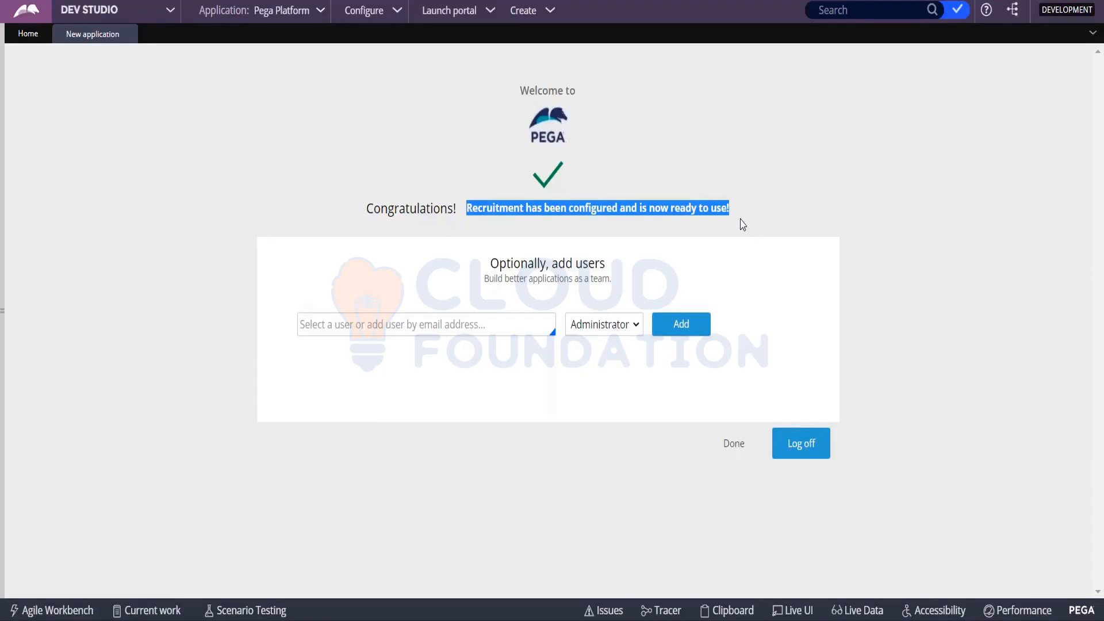
click(342, 190)
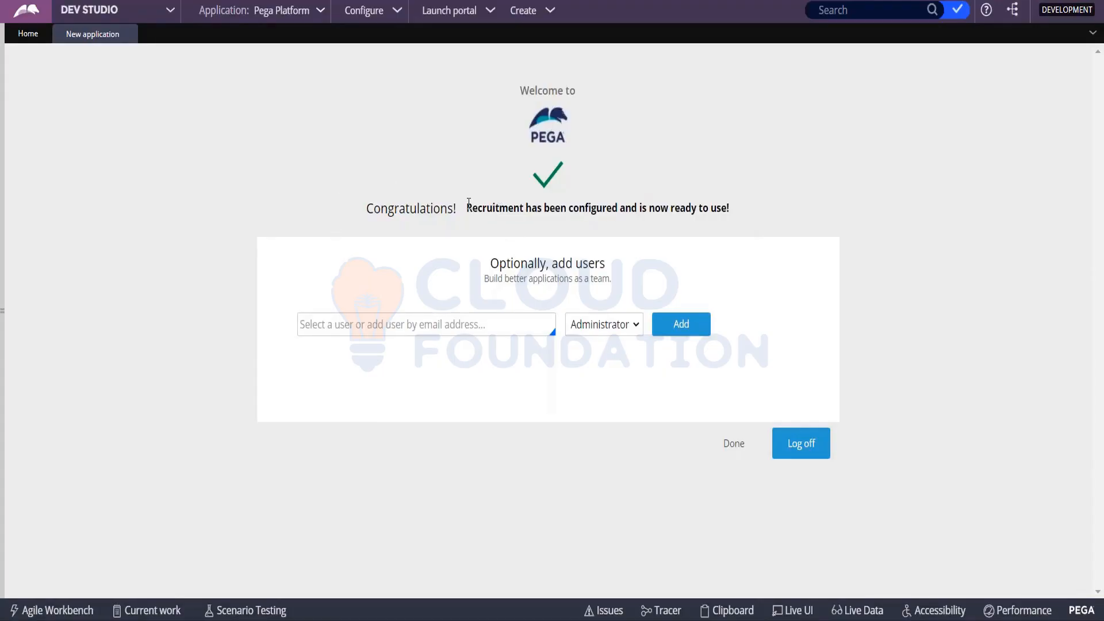
drag(468, 202, 777, 228)
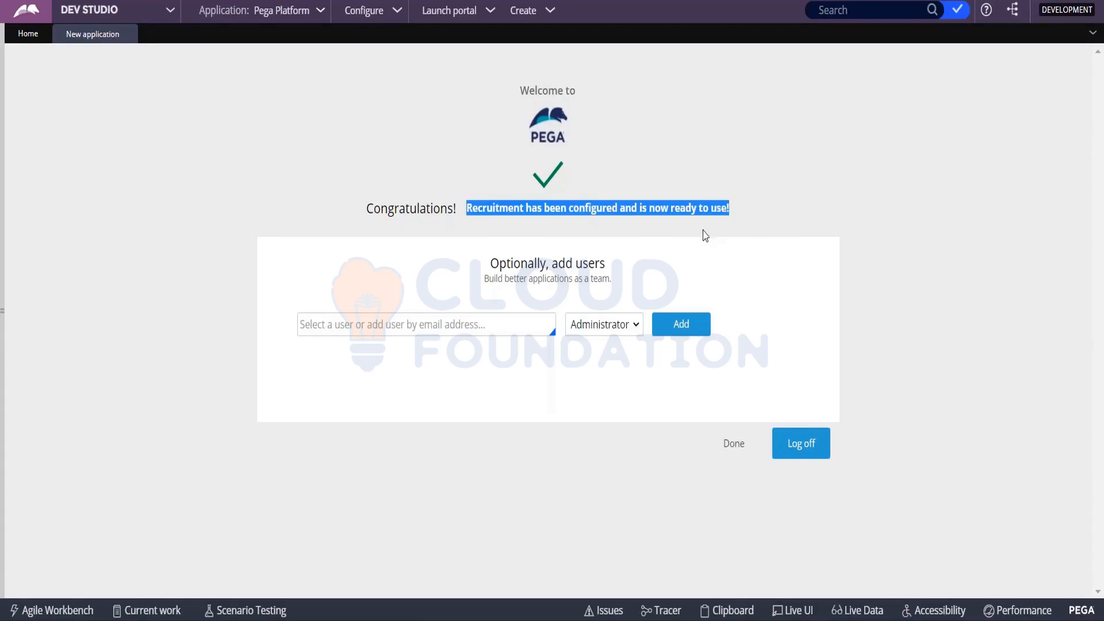
- Add the Recruitment admin operator ID as a user with the Administrator role
click(352, 329)
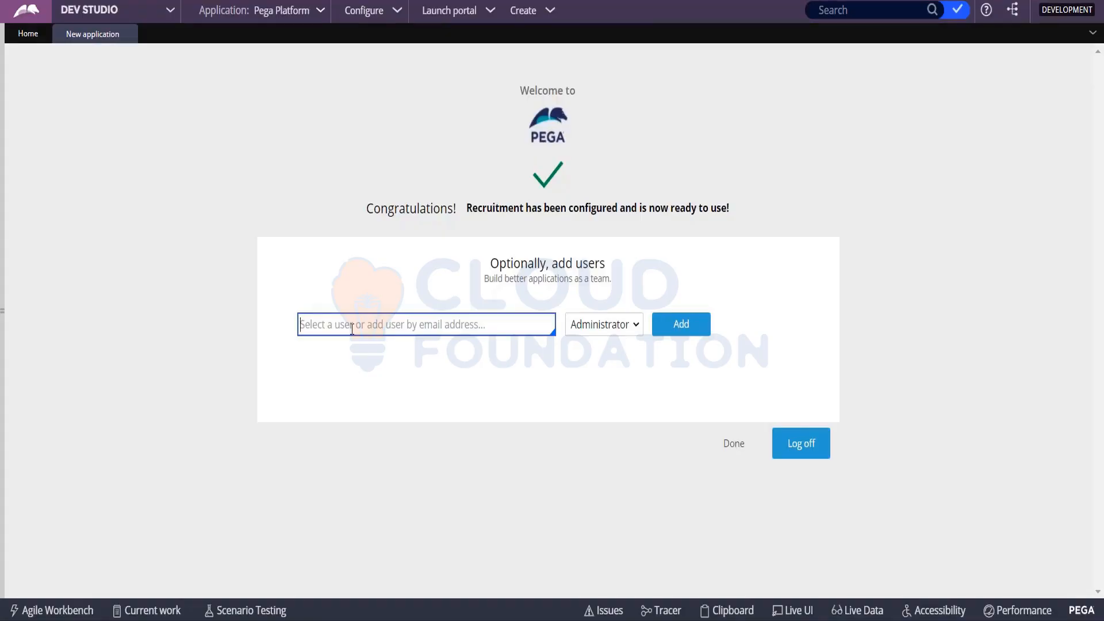
text(ad)
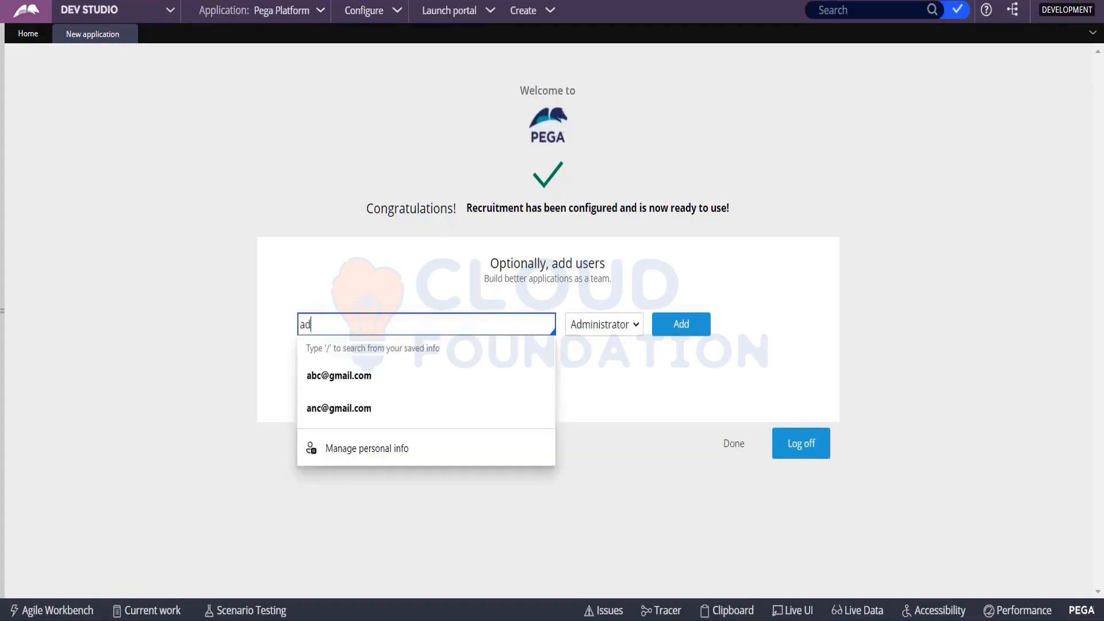
click(619, 322)
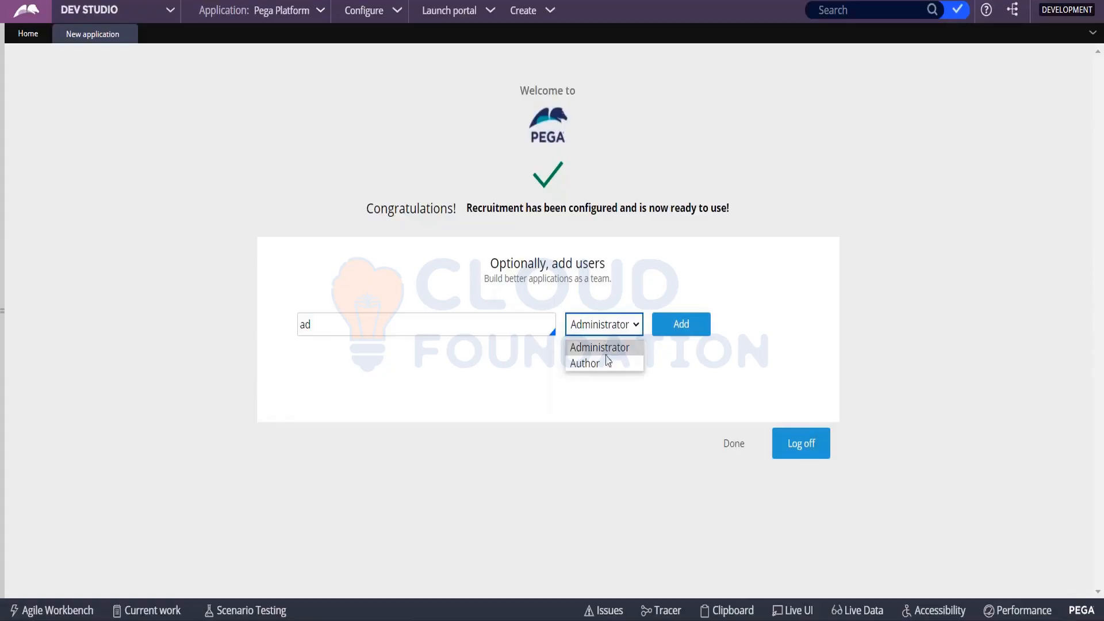
click(362, 325)
key(BackSpace)
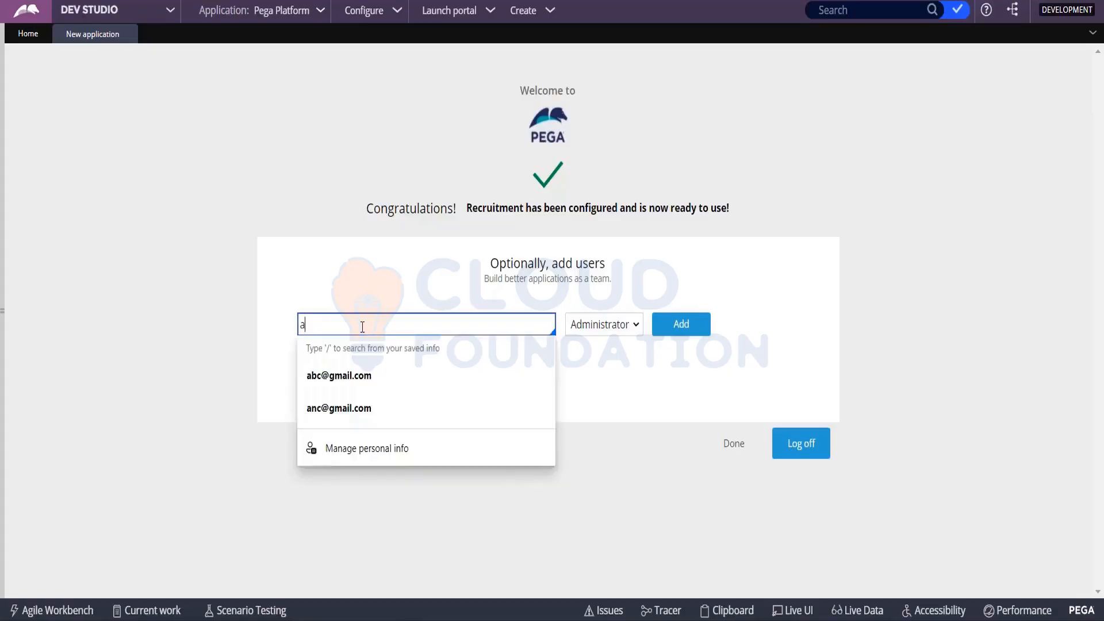
text(dmn)
key(BackSpace)
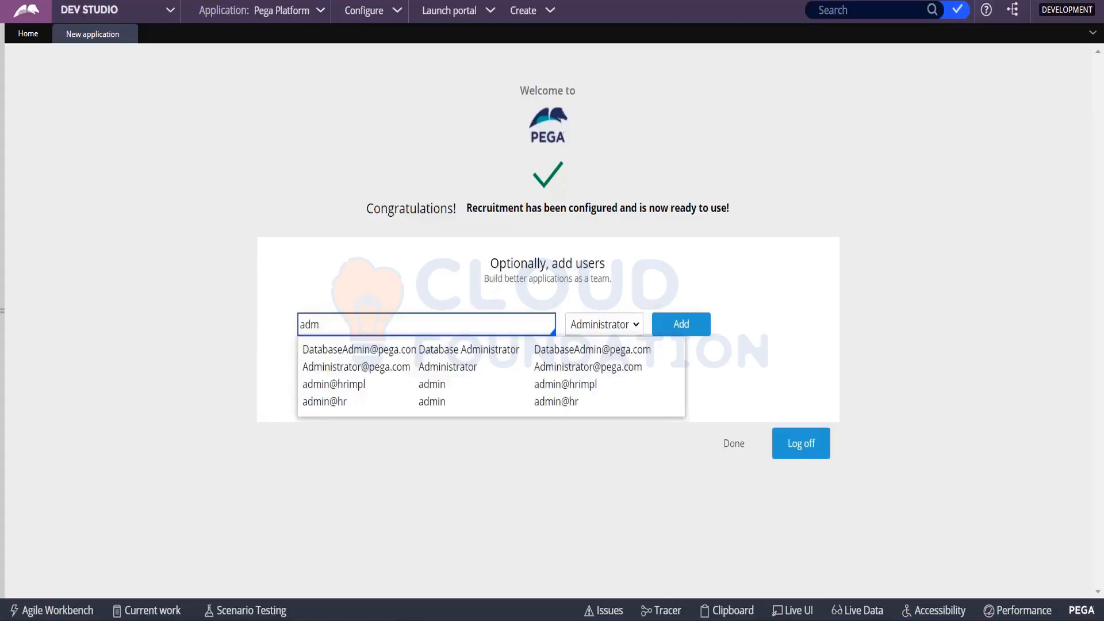
text(in@)
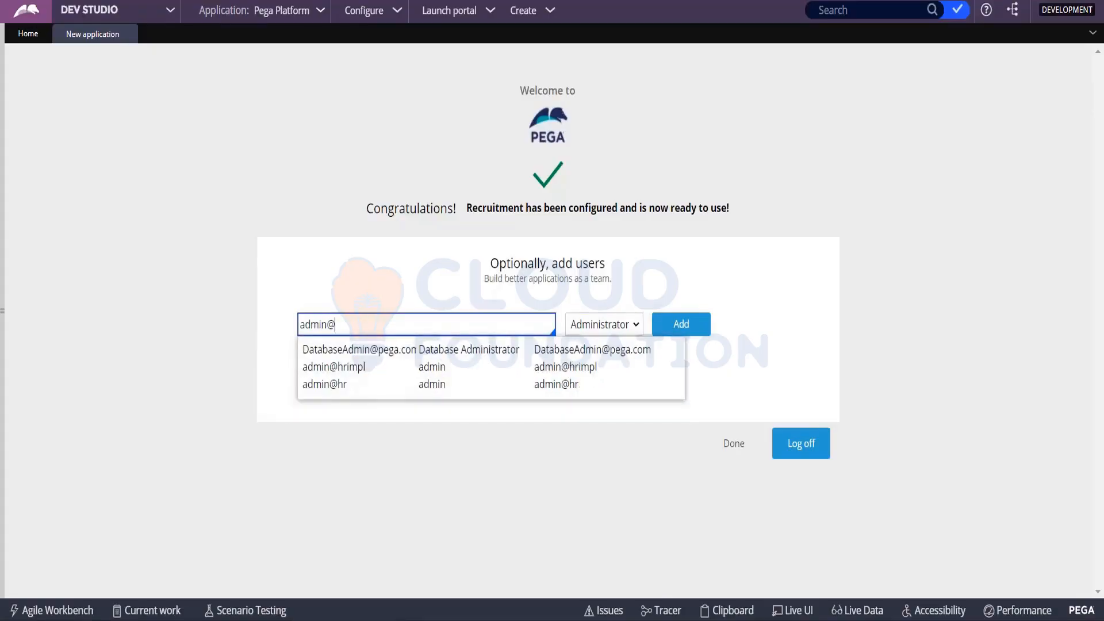
text(rec)
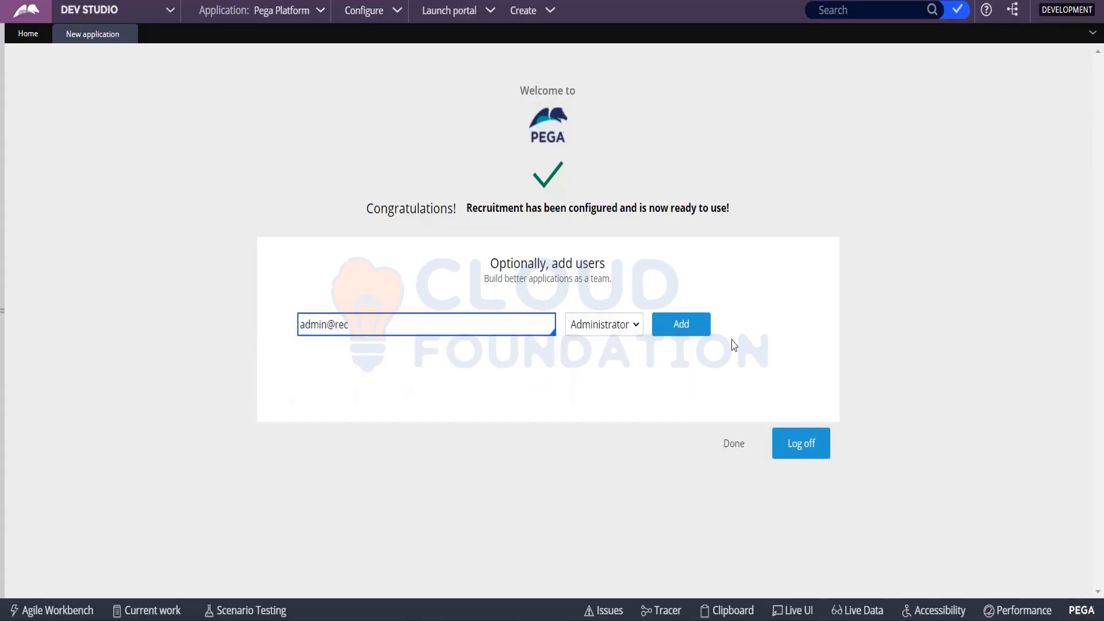
click(693, 329)
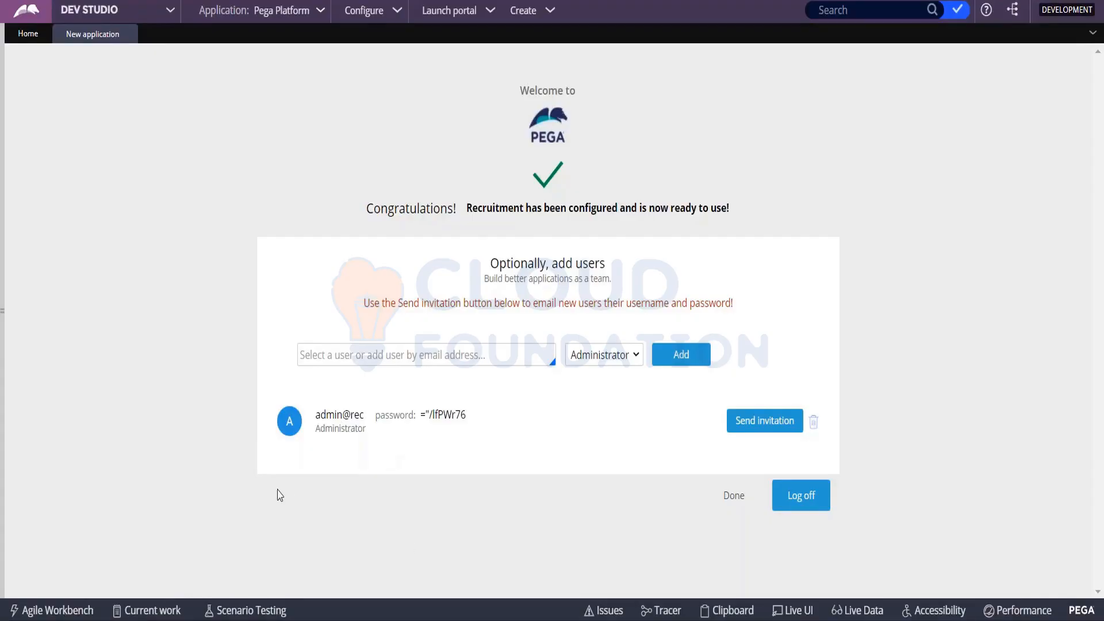
- Add the Recruitment author operator ID as a second user with the Author role
click(376, 355)
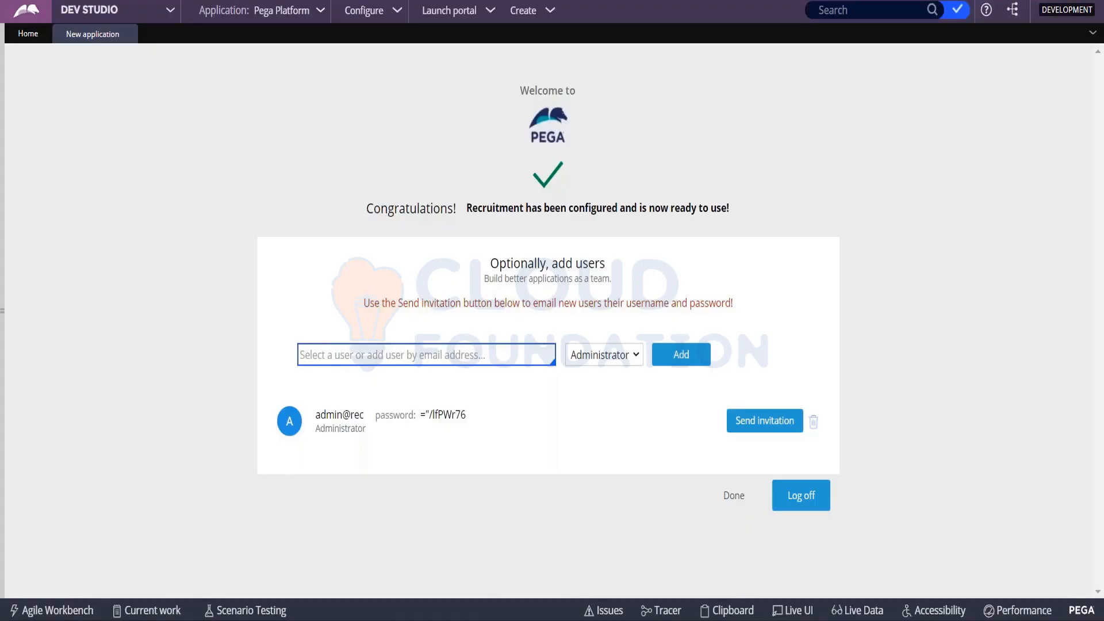
text(au)
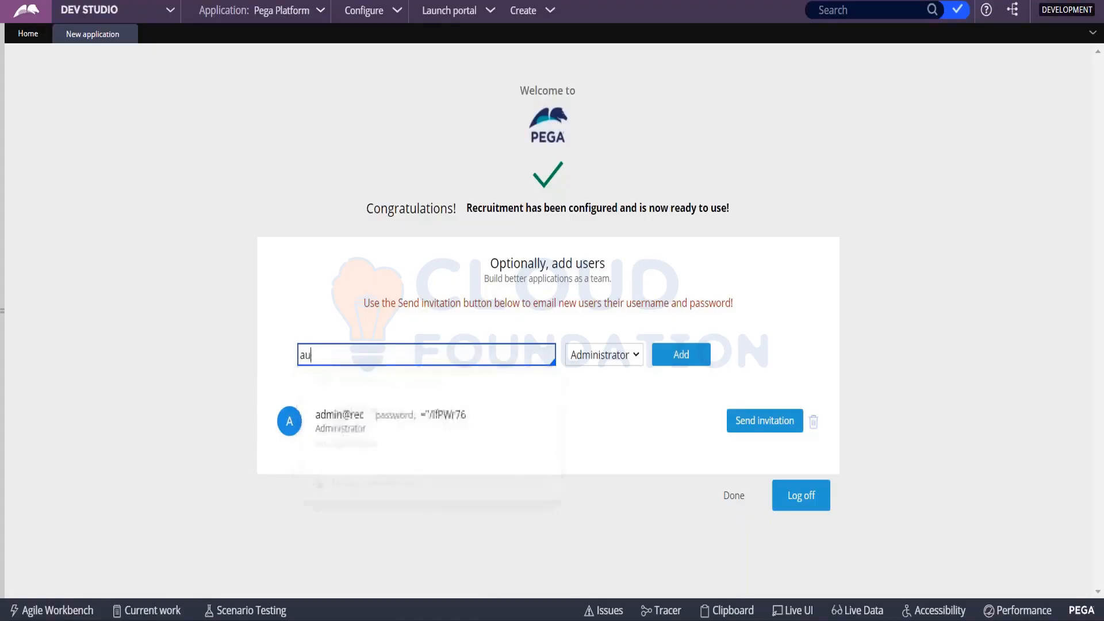
text(thor@rec)
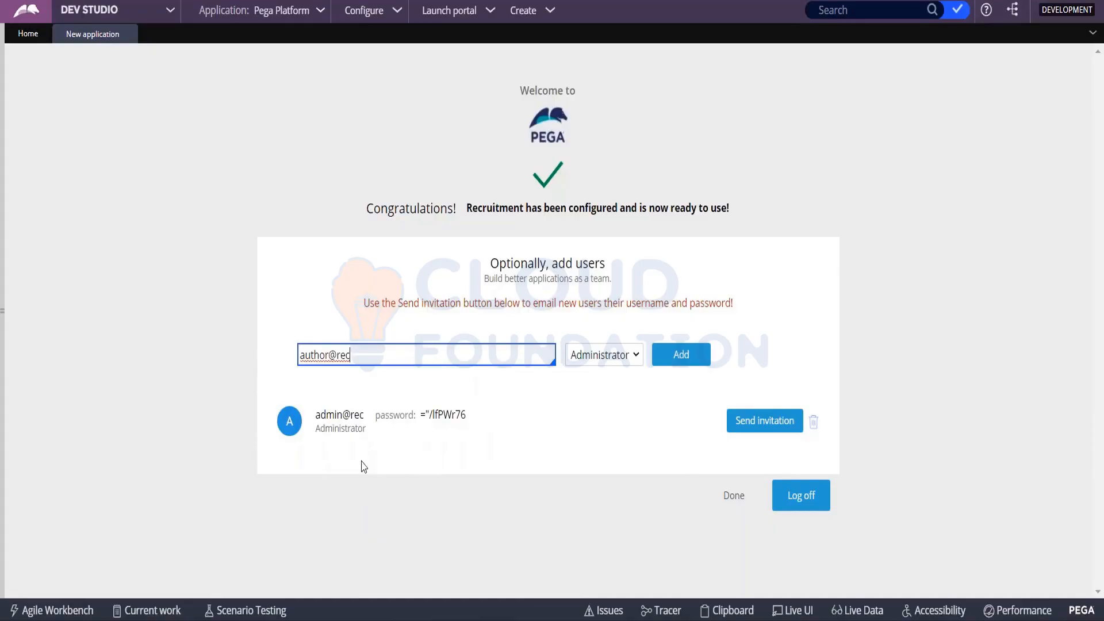
click(604, 357)
click(605, 394)
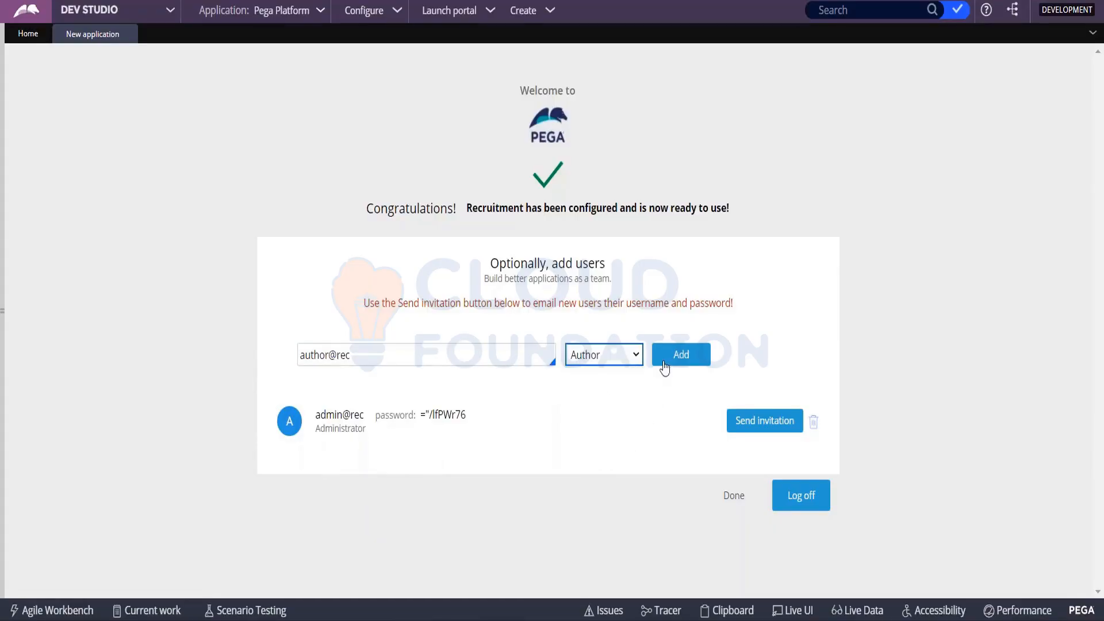
click(674, 357)
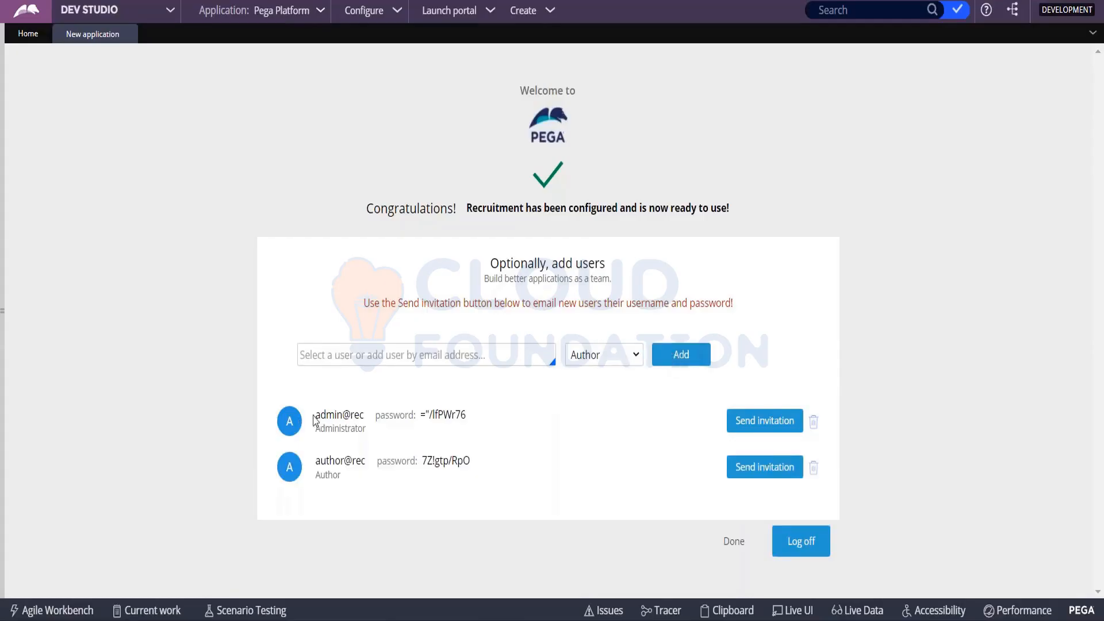
- Copy the administrator's operator ID and generated password into the Notepad notes below Major-Minor-Patch
drag(317, 415, 470, 466)
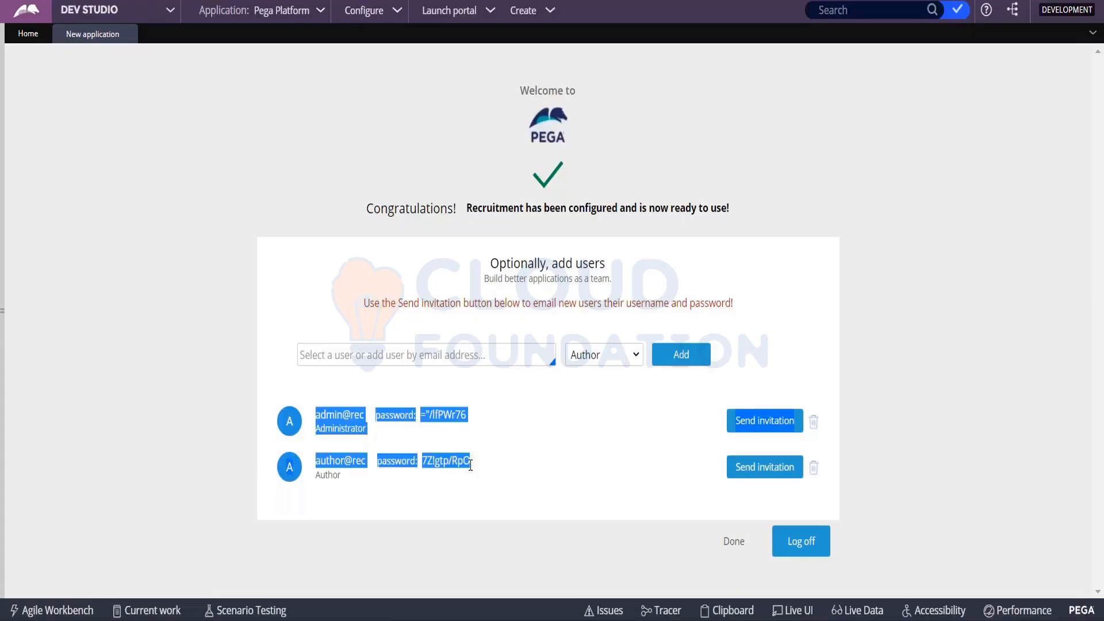
key(alt+Tab)
key(alt+Tab)
click(377, 420)
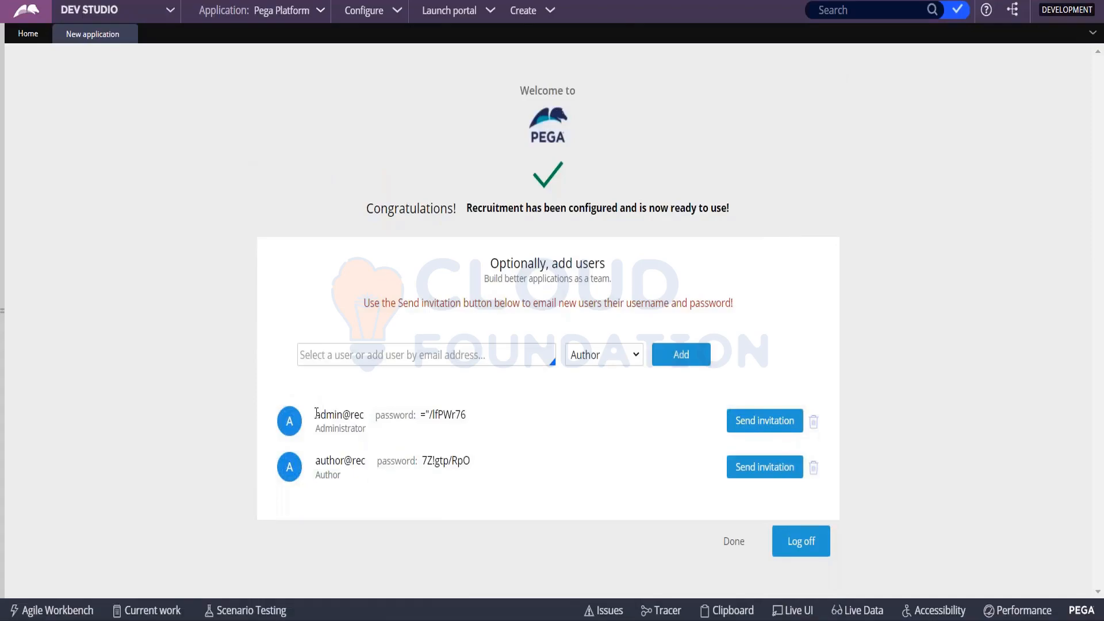
drag(317, 414, 469, 422)
key(ctrl+c)
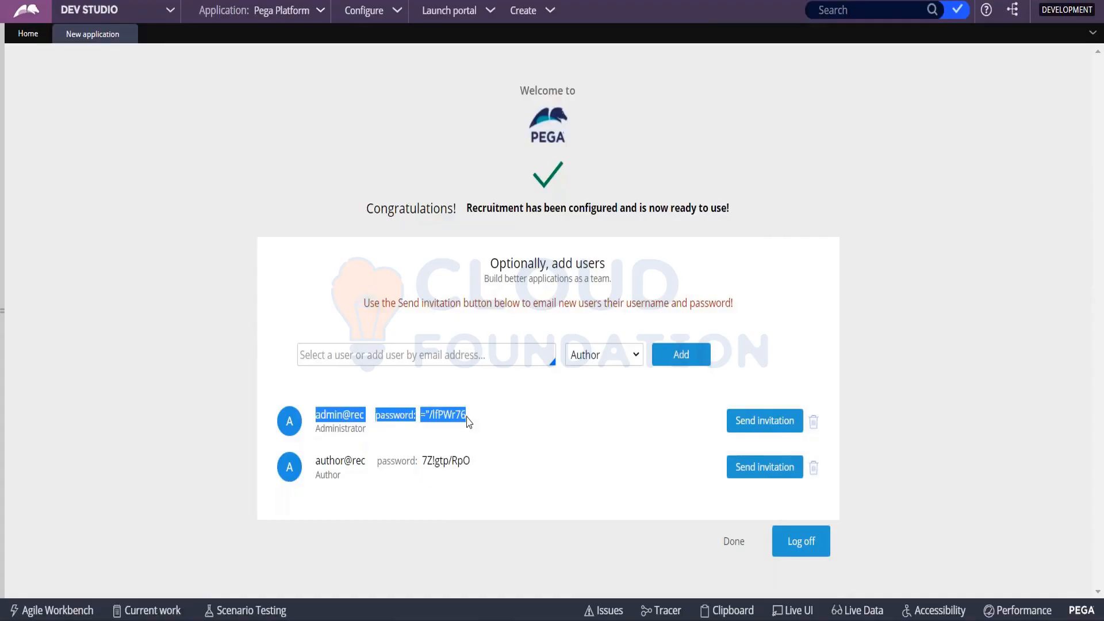
key(alt+Tab)
click(218, 309)
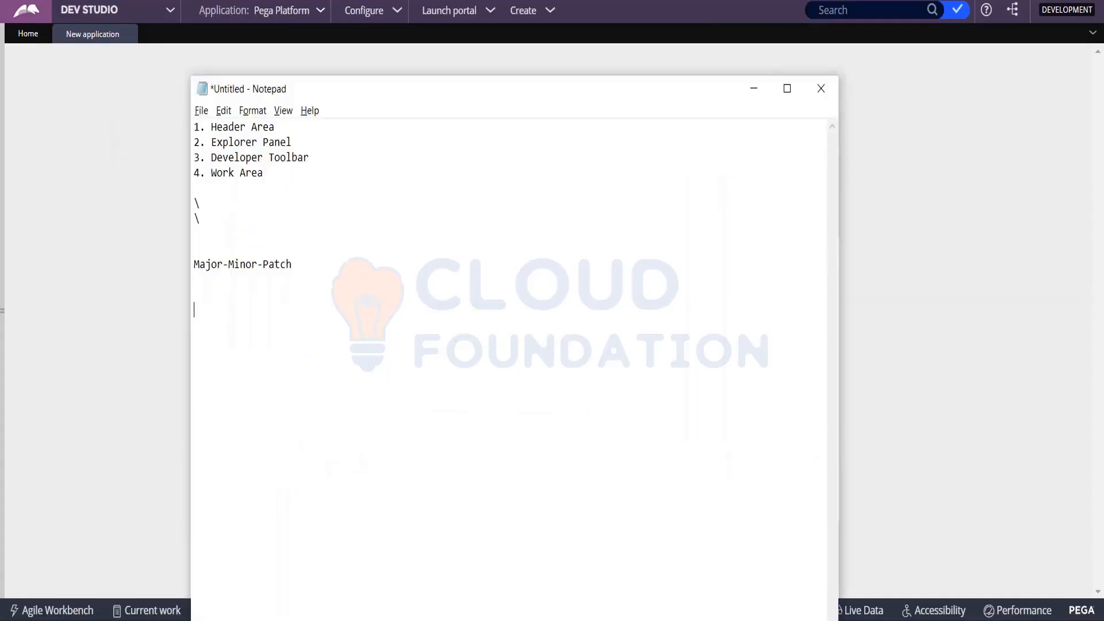
key(ctrl+v)
key(alt+Tab)
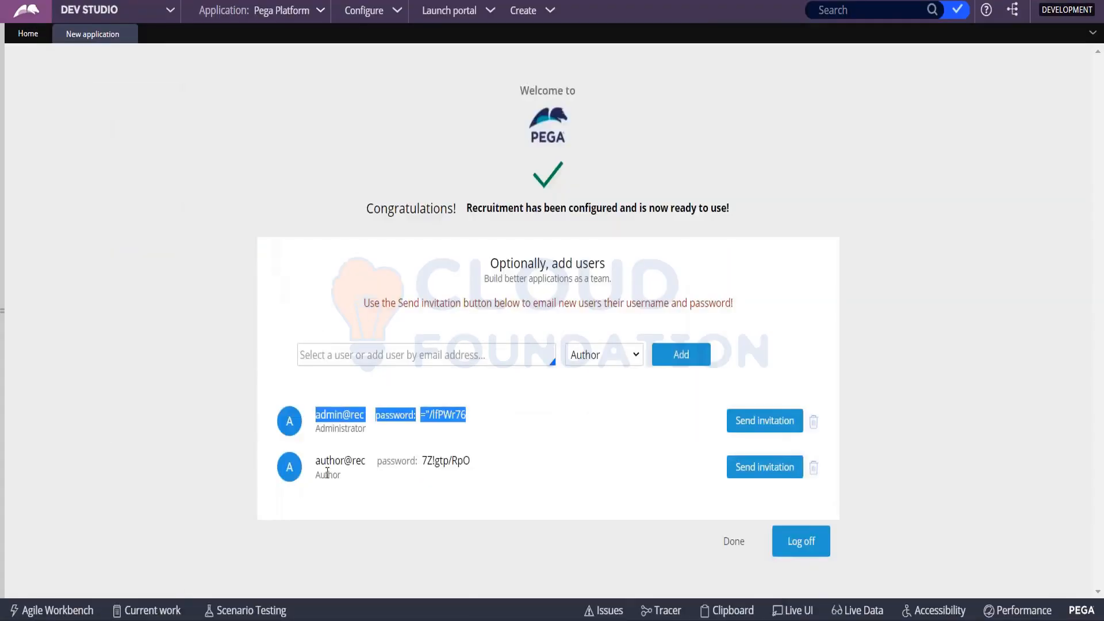
- Copy the author's operator ID and generated password into Notepad, separated by a blank line from the administrator's credentials
drag(318, 460, 470, 461)
key(ctrl+c)
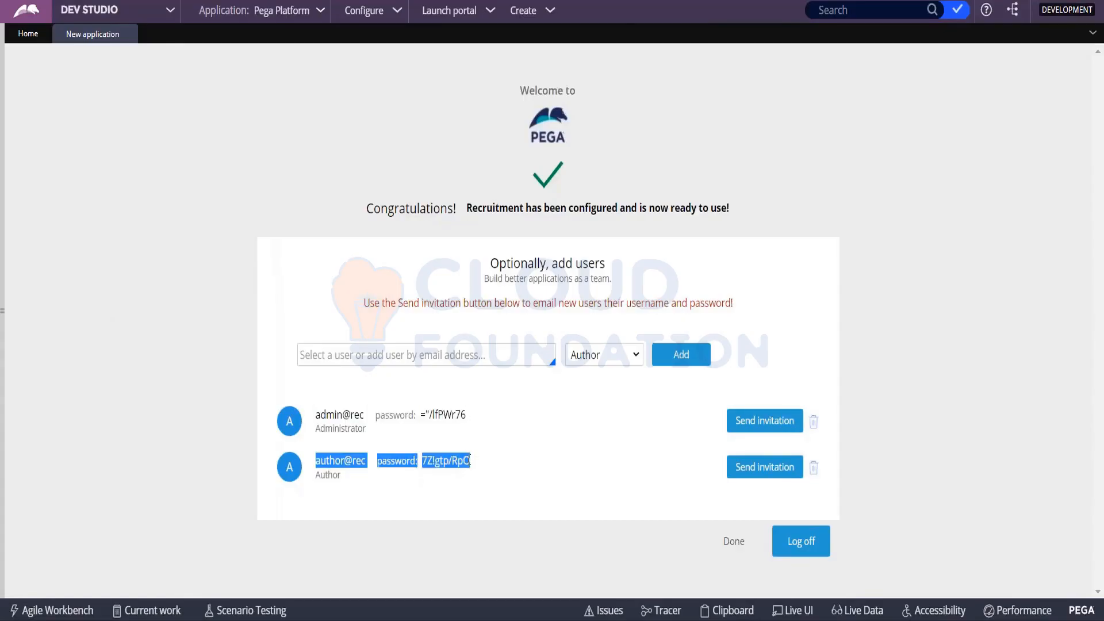
key(alt+Tab)
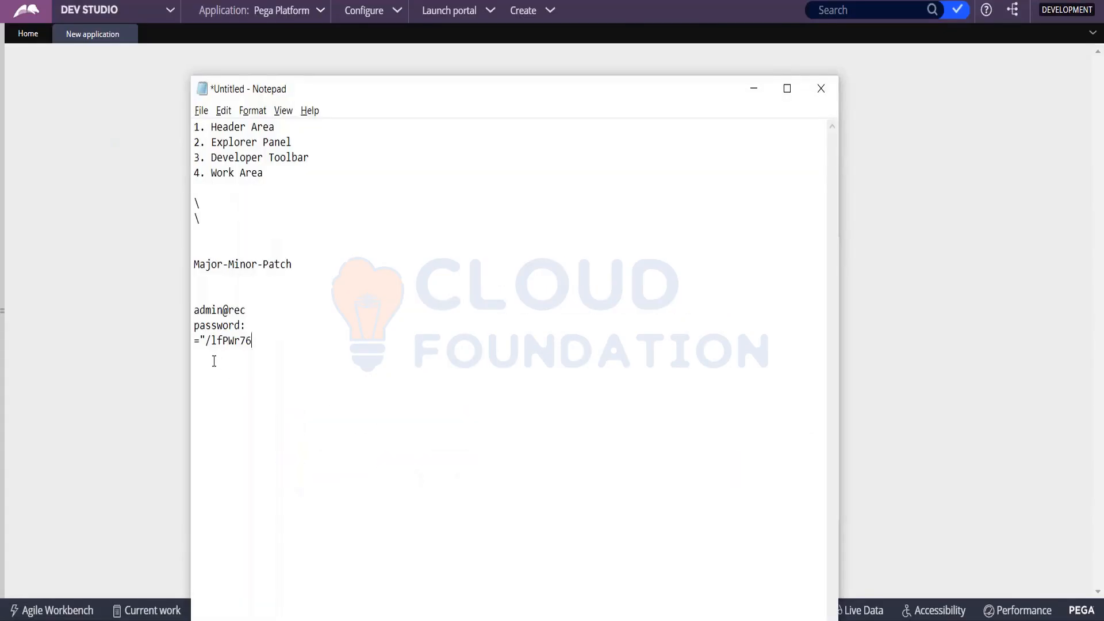
key(Return)
key(Return)
key(ctrl+v)
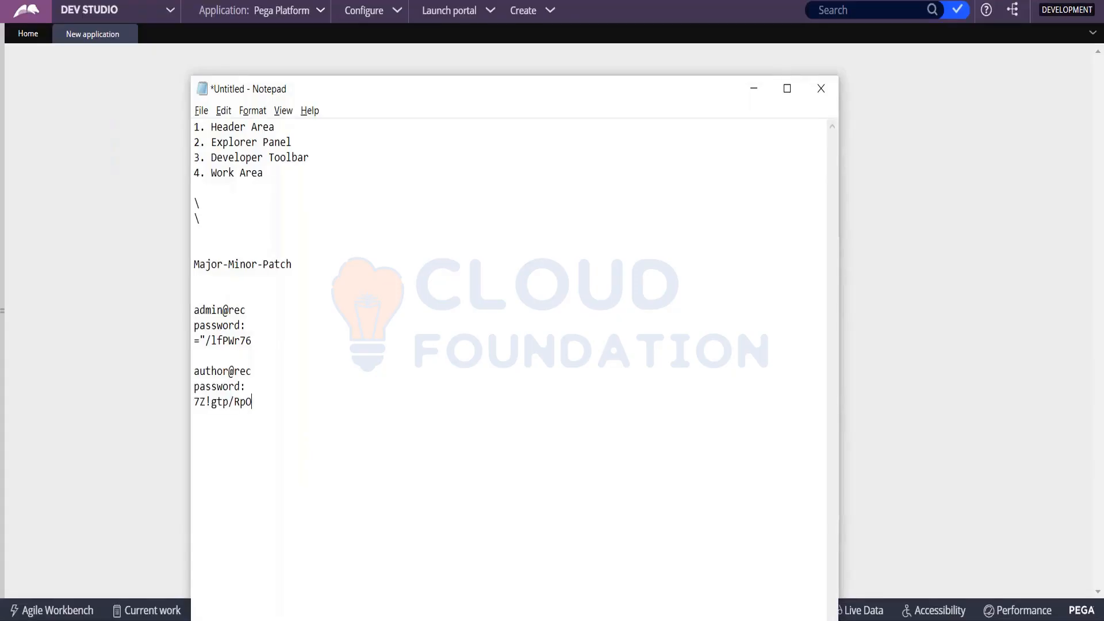
- Switch back to Dev Studio, finish the new application wizard and log off the current operator
key(alt+Tab)
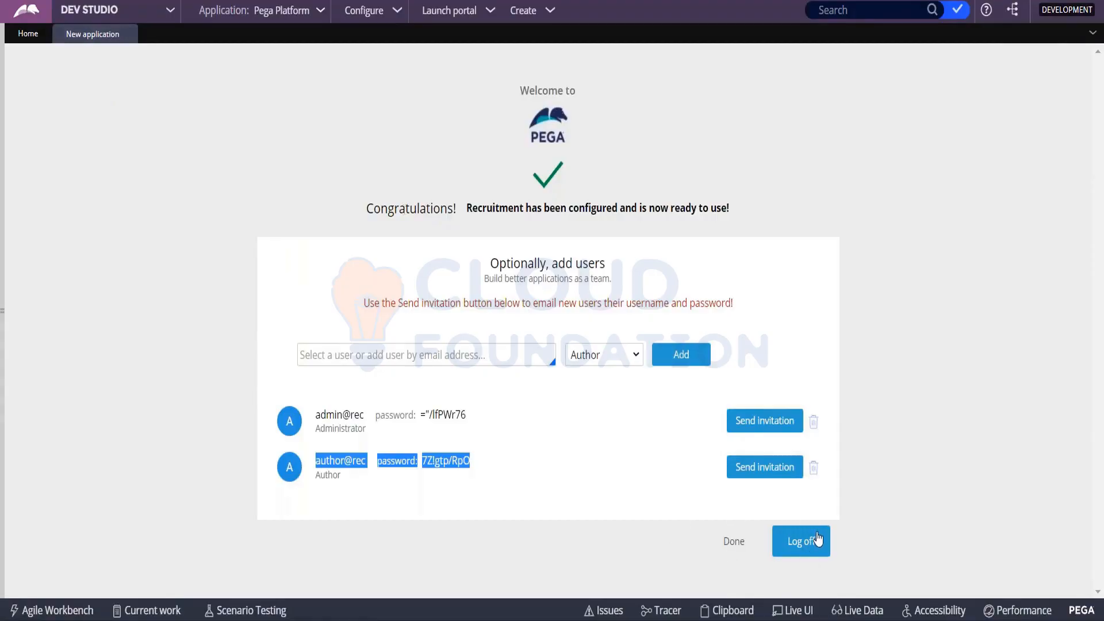
click(3, 221)
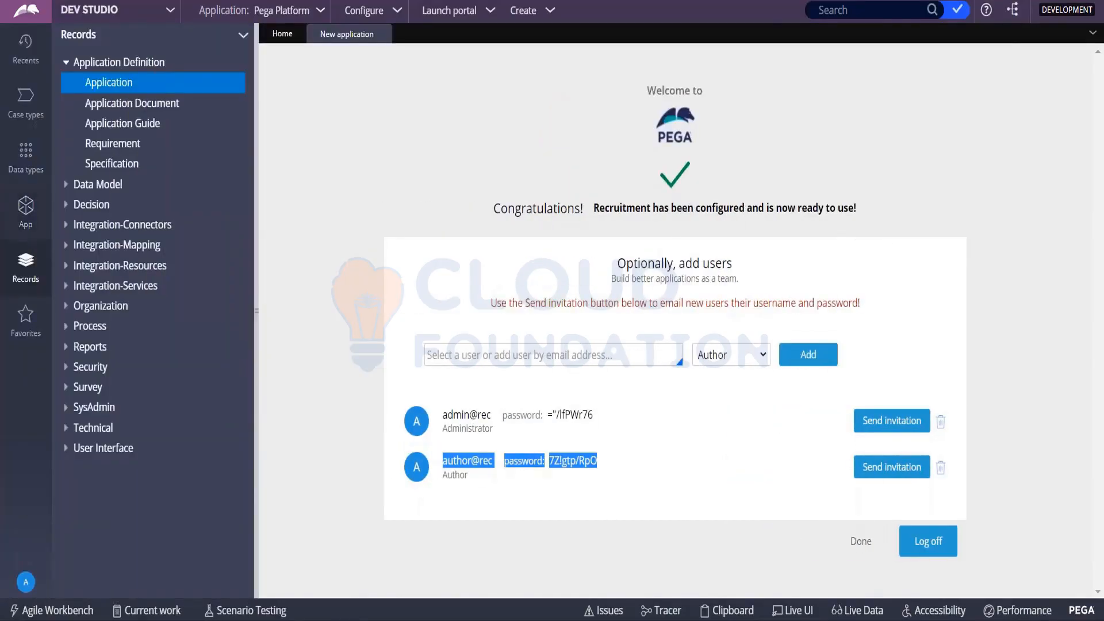
click(873, 546)
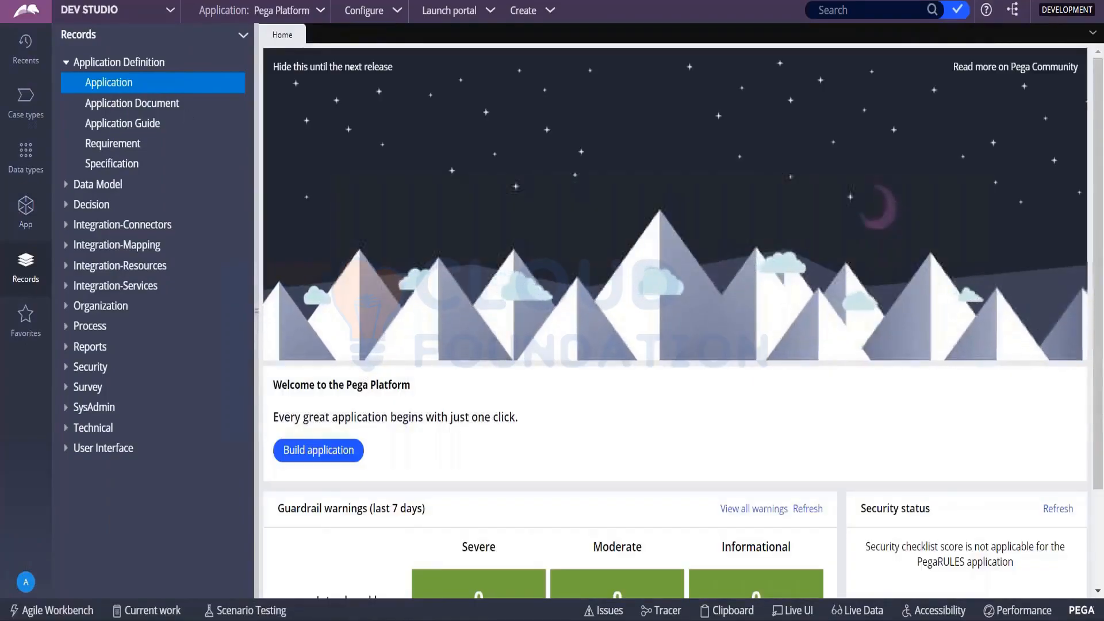
click(26, 582)
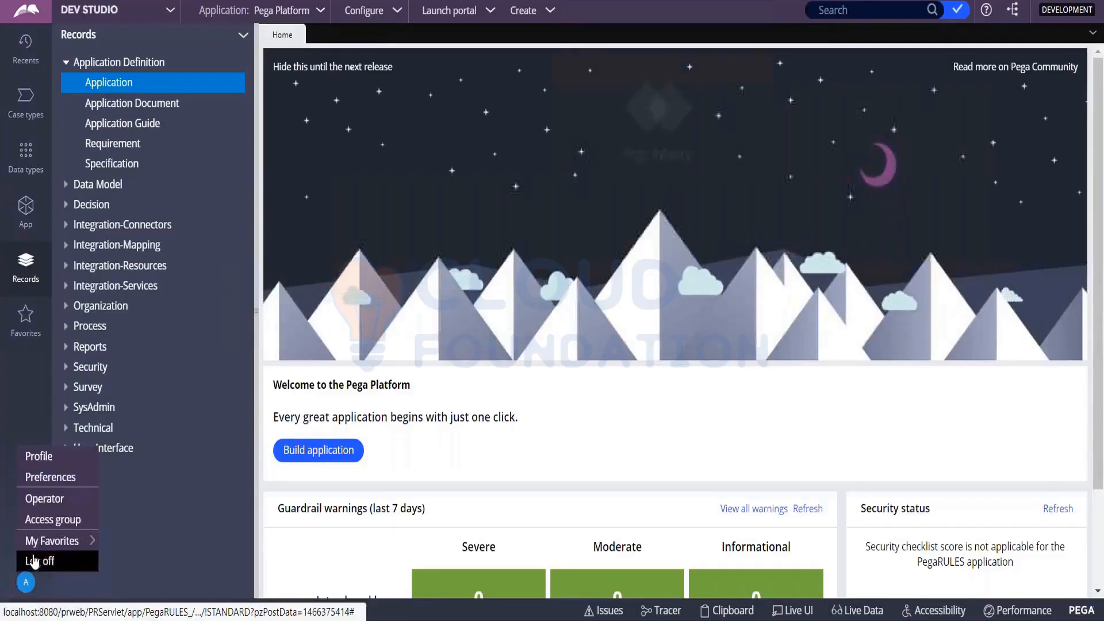
click(35, 562)
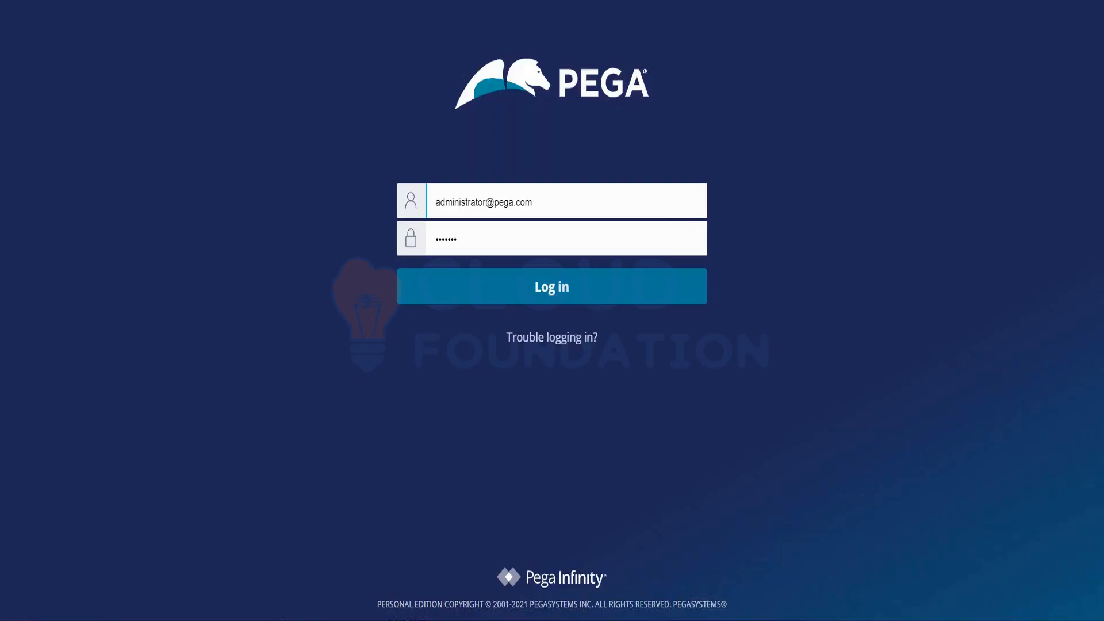
- Replace the user name on the Pega login page with the new administrator's operator ID from Notepad
key(alt+Tab)
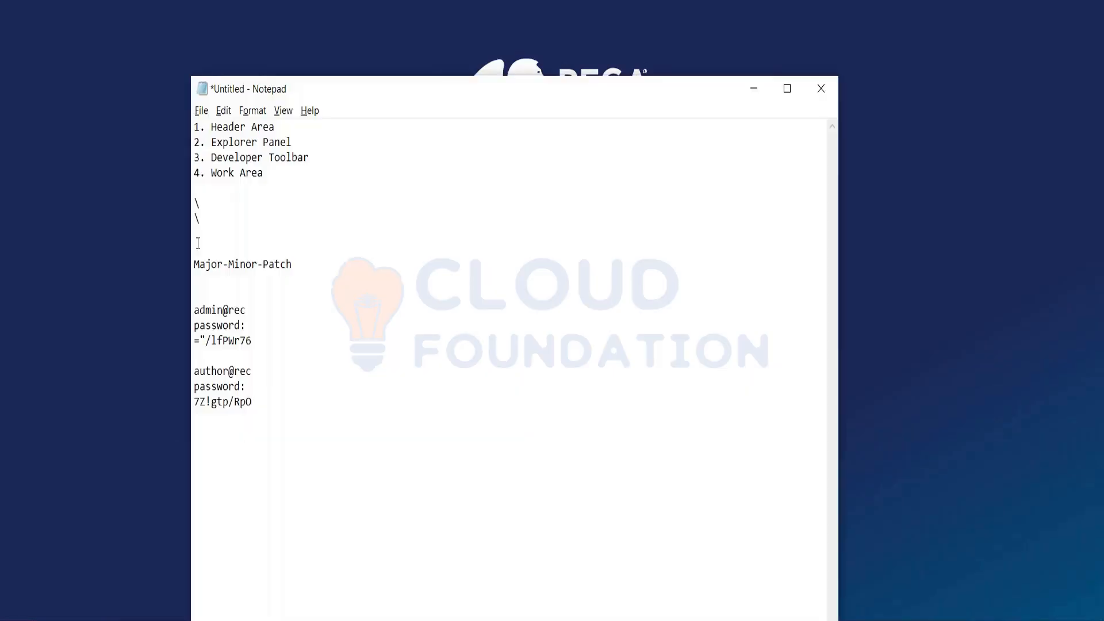
drag(194, 311, 247, 309)
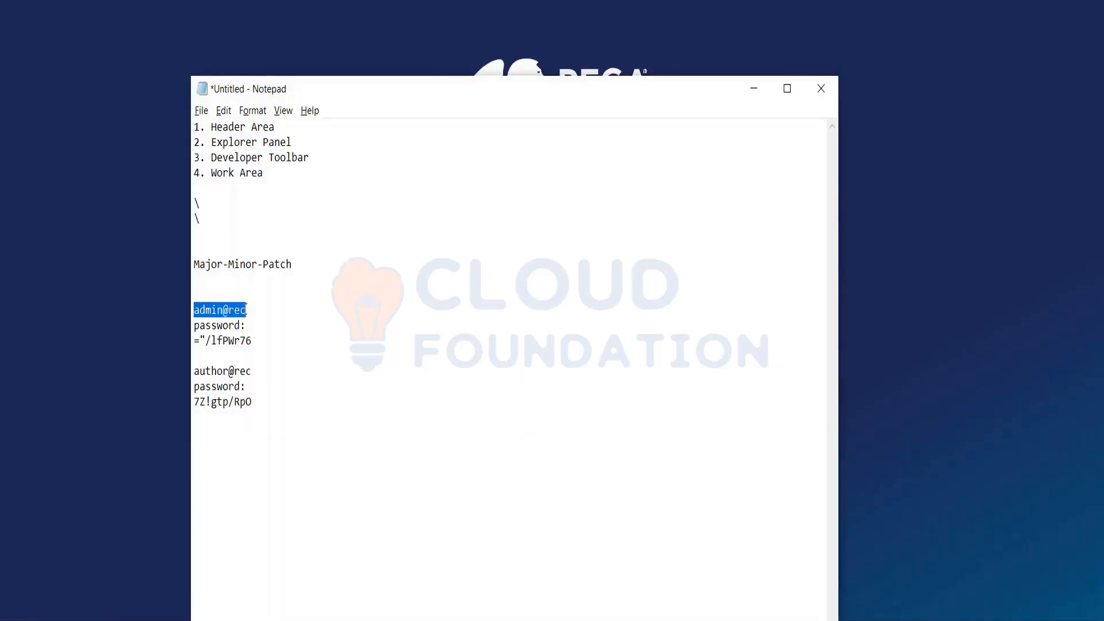
key(alt+Tab)
key(ctrl+a)
key(BackSpace)
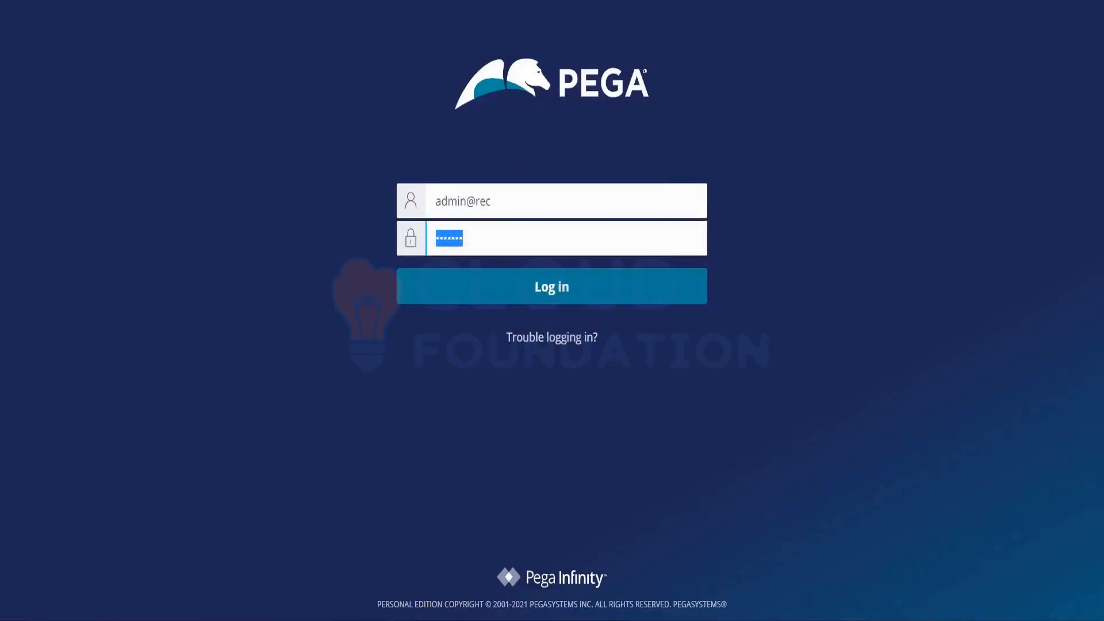
- Replace the login password with the new administrator's generated password from Notepad and log in to Pega
key(alt+Tab)
drag(196, 341, 256, 341)
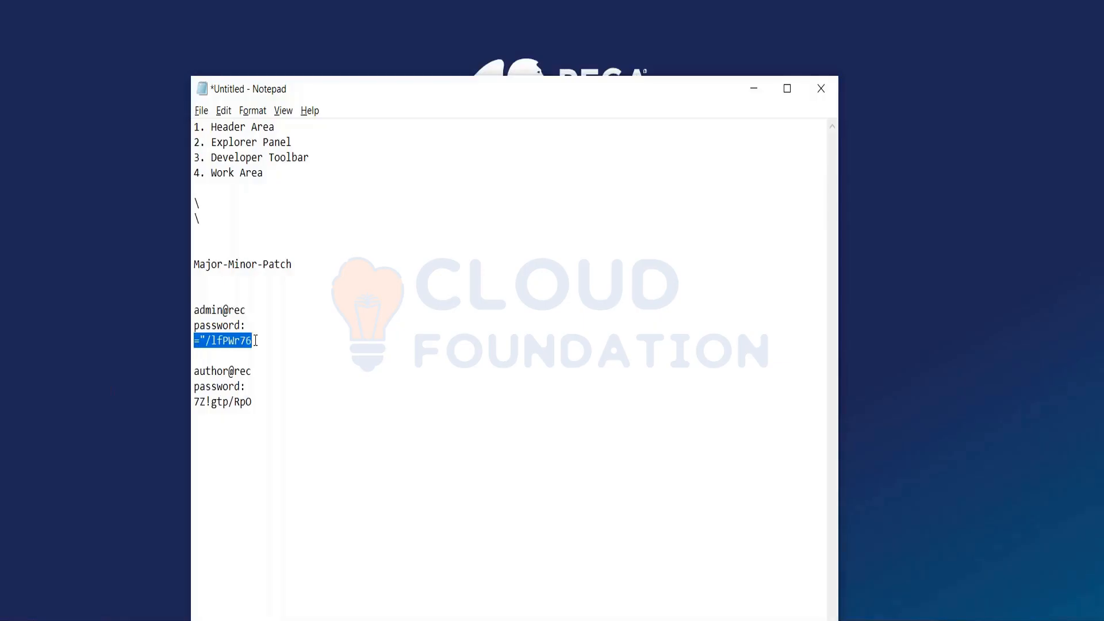
key(alt+Tab)
key(BackSpace)
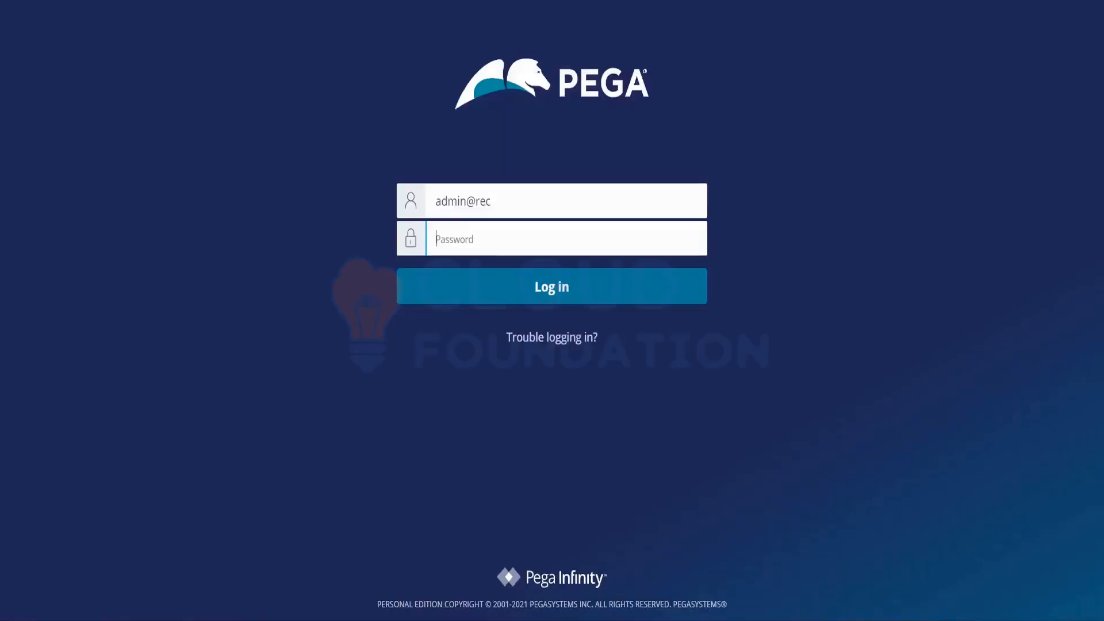
key(ctrl+v)
key(alt+Tab)
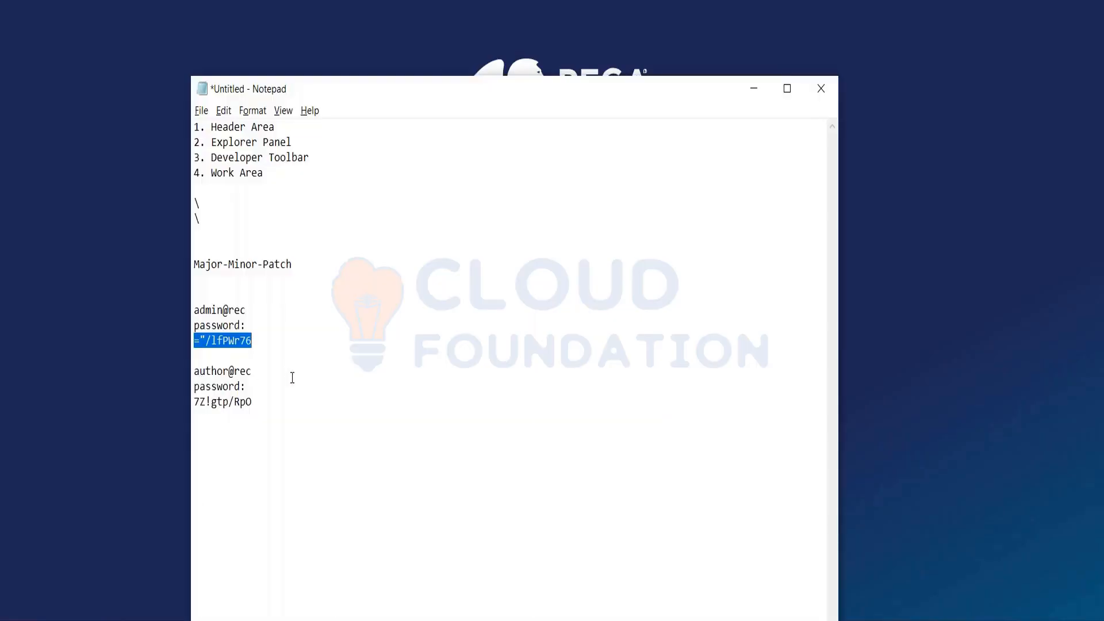
key(alt+Tab)
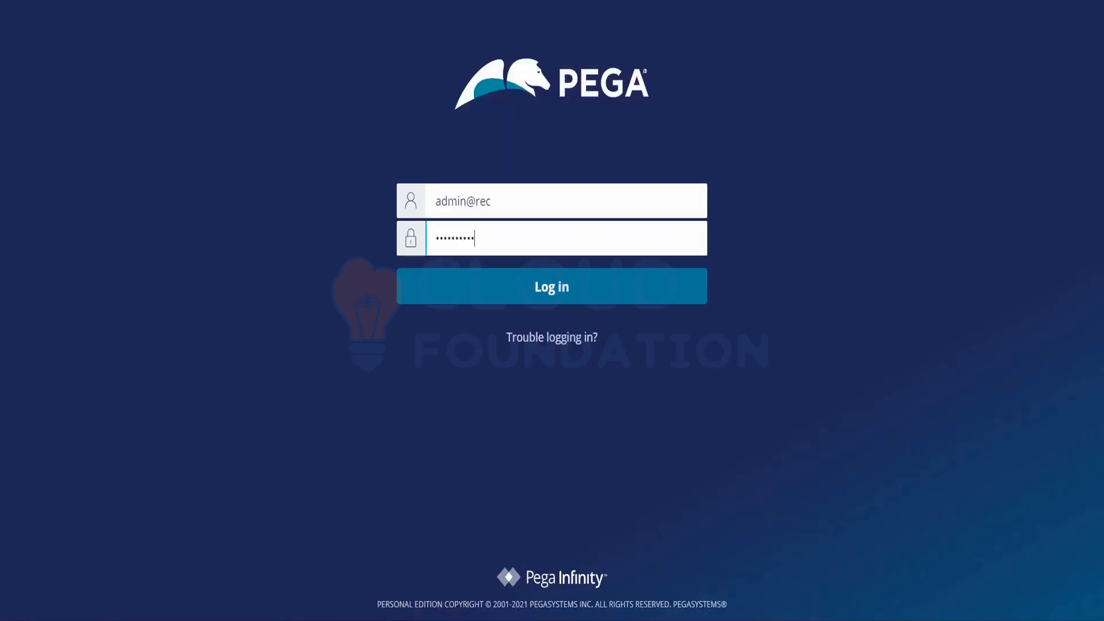
click(558, 296)
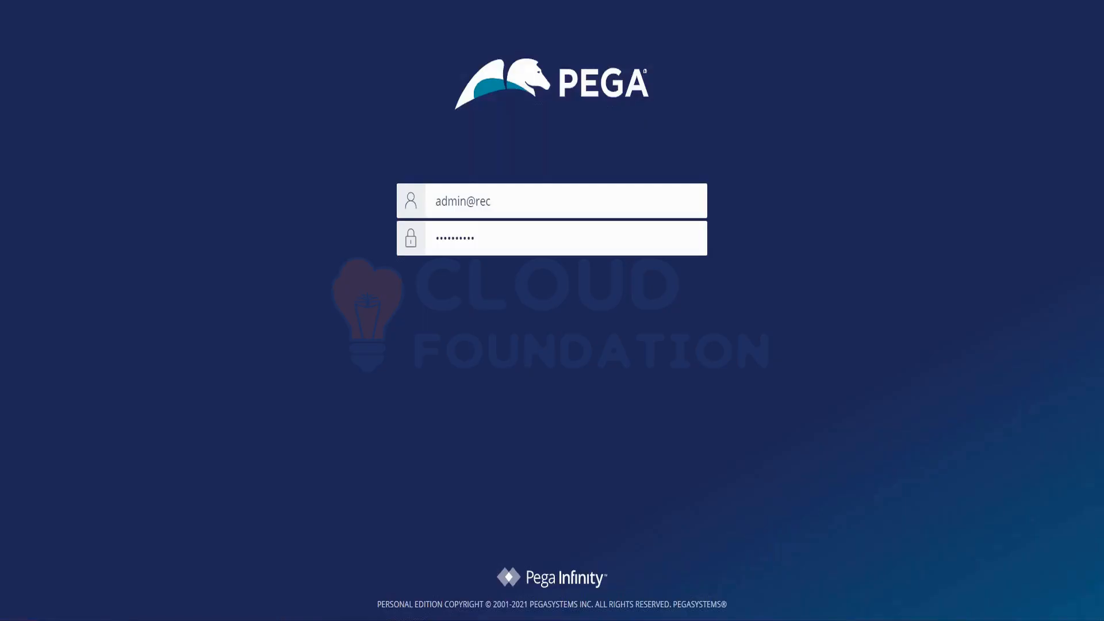
key(Return)
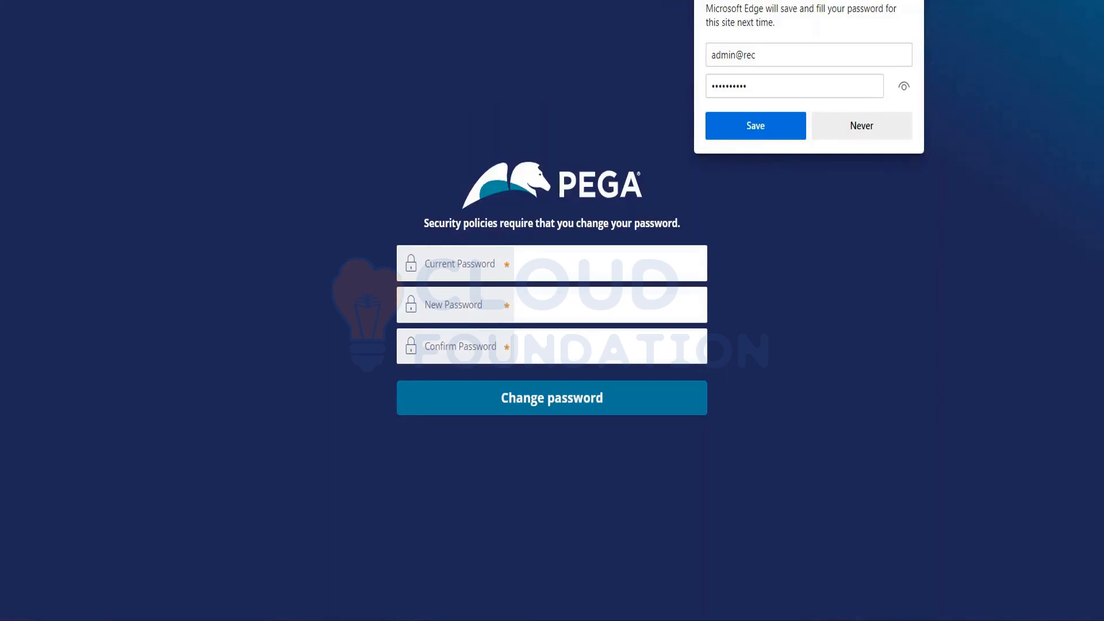
- Change the administrator's password by entering the current password, the new password and its confirmation, revealing the confirmation before submitting
click(610, 264)
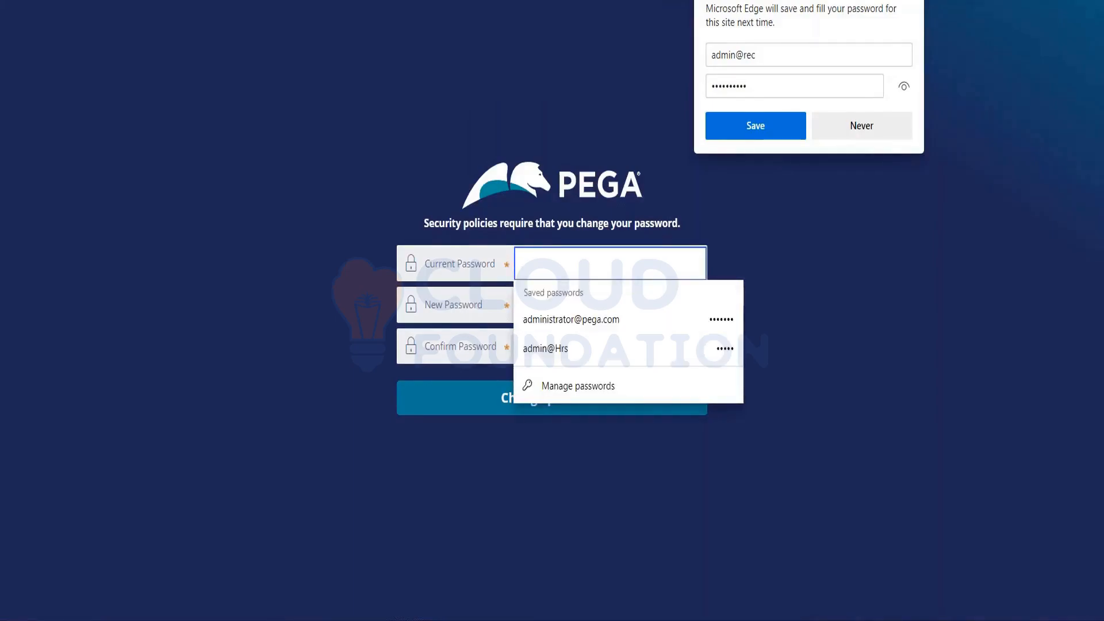
key(ctrl+v)
key(Tab)
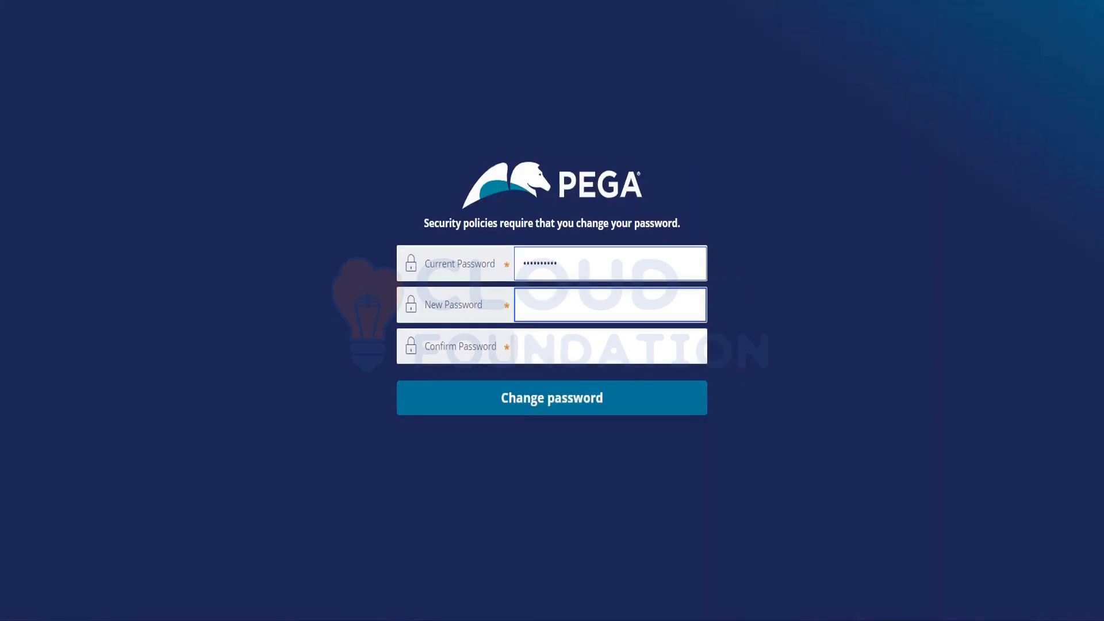
text(•••••)
key(Tab)
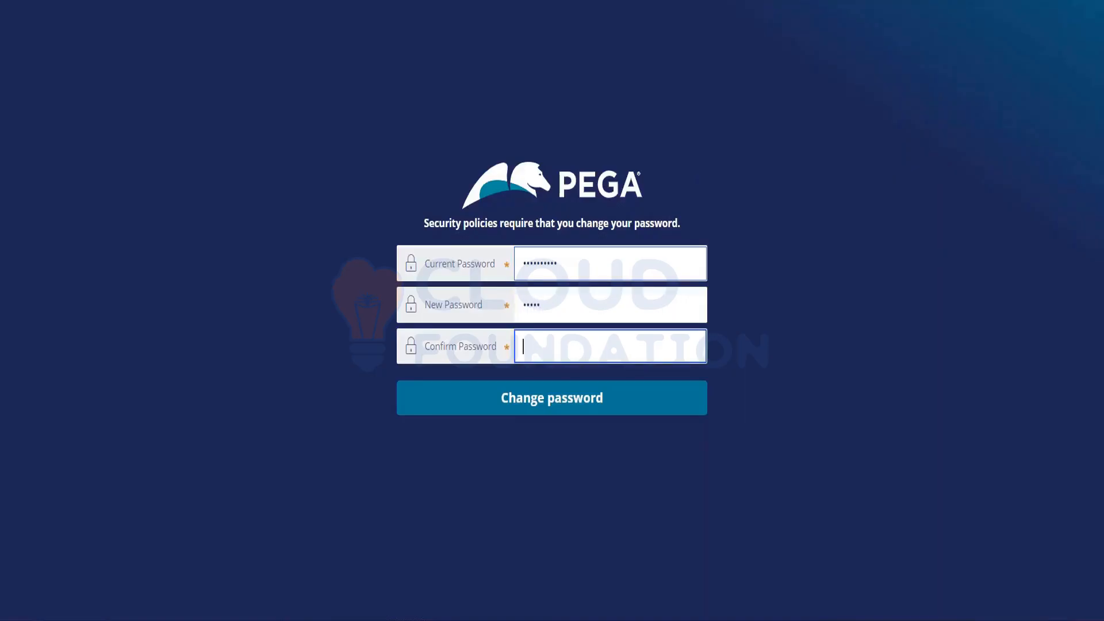
text(•••••)
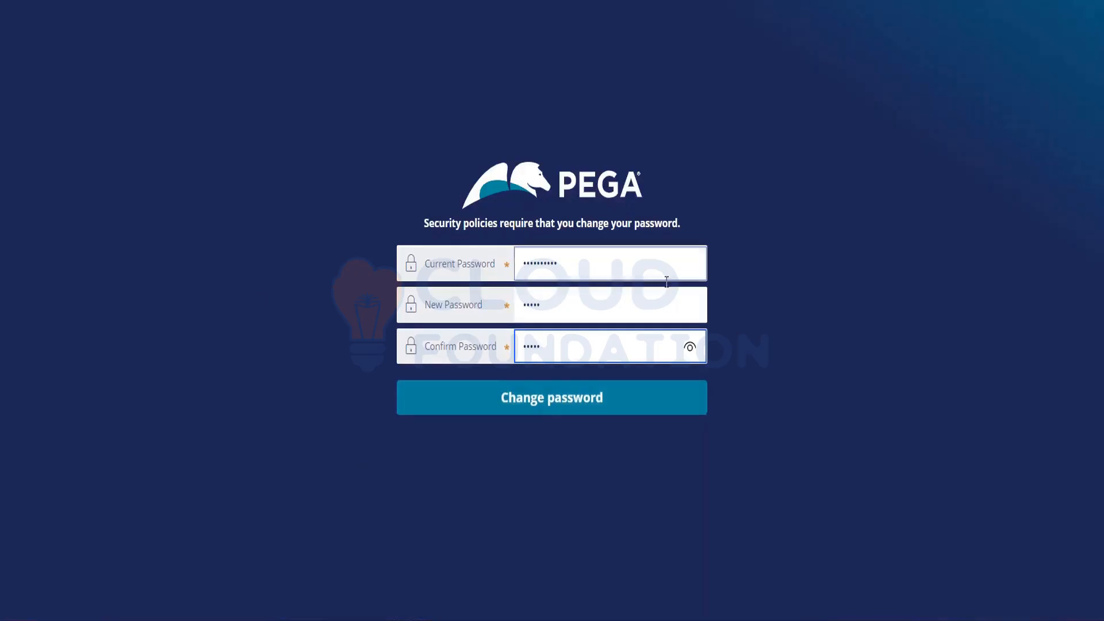
click(690, 349)
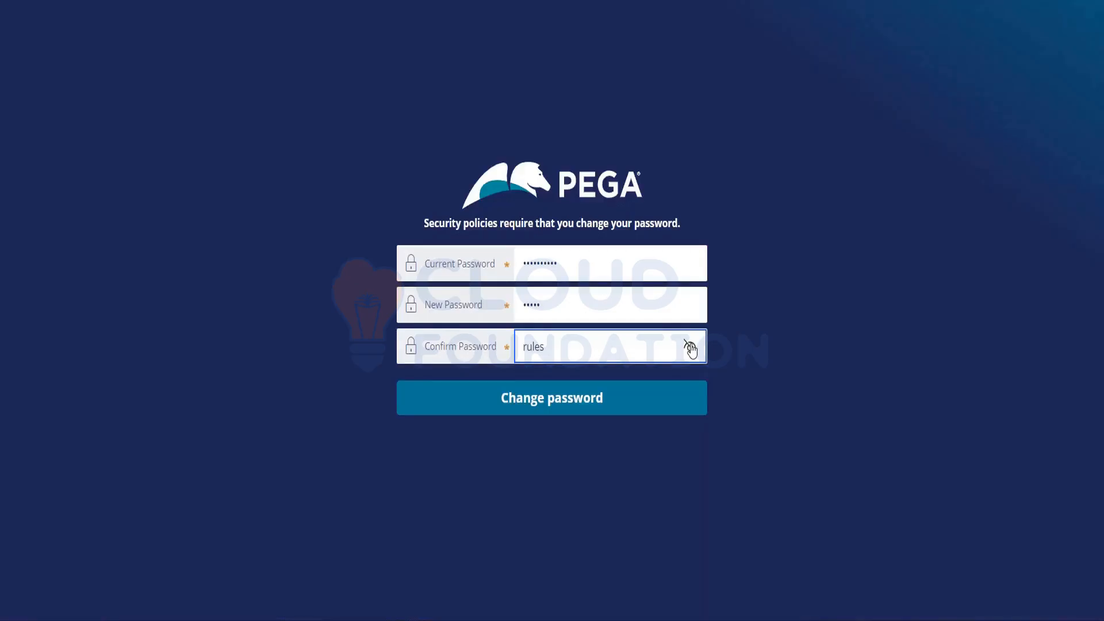
click(537, 407)
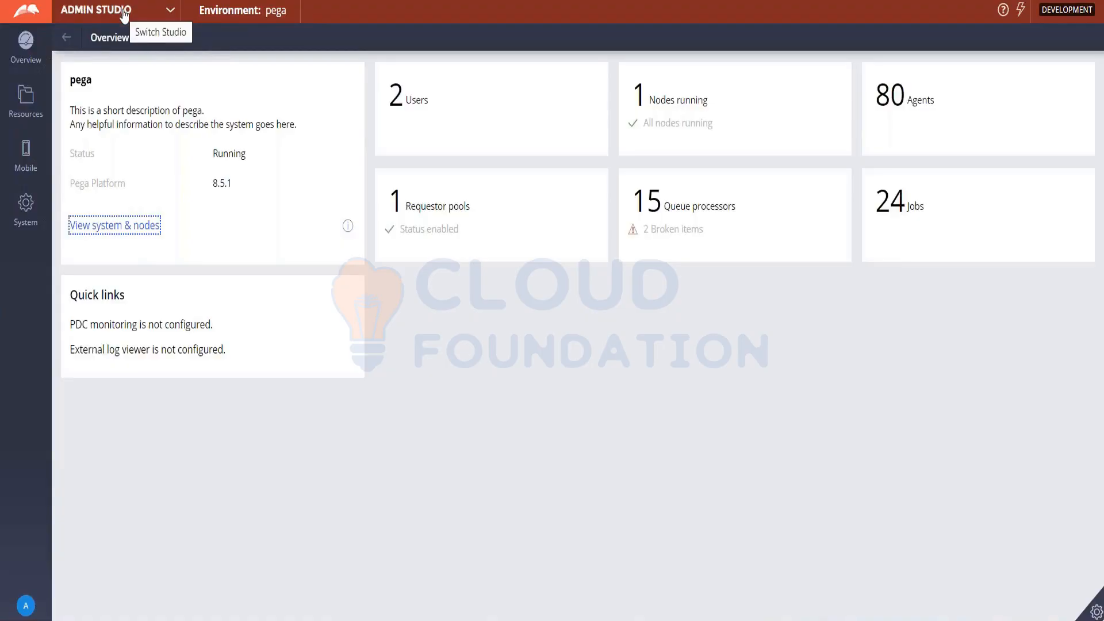
- View the list of studios available to the administrator in Admin Studio and log off
click(168, 10)
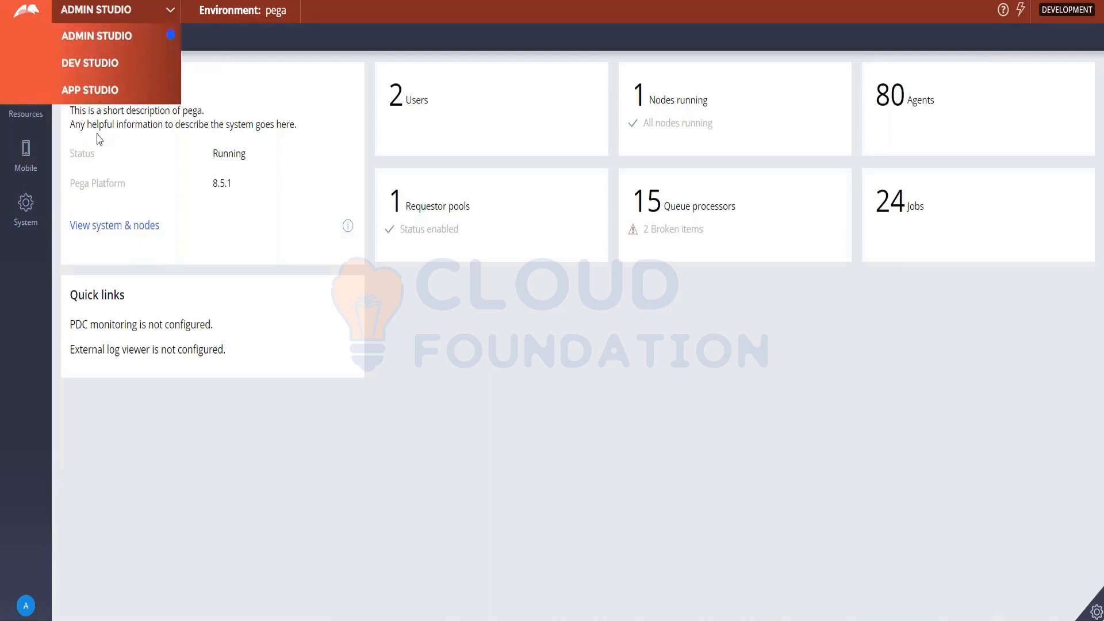
click(25, 611)
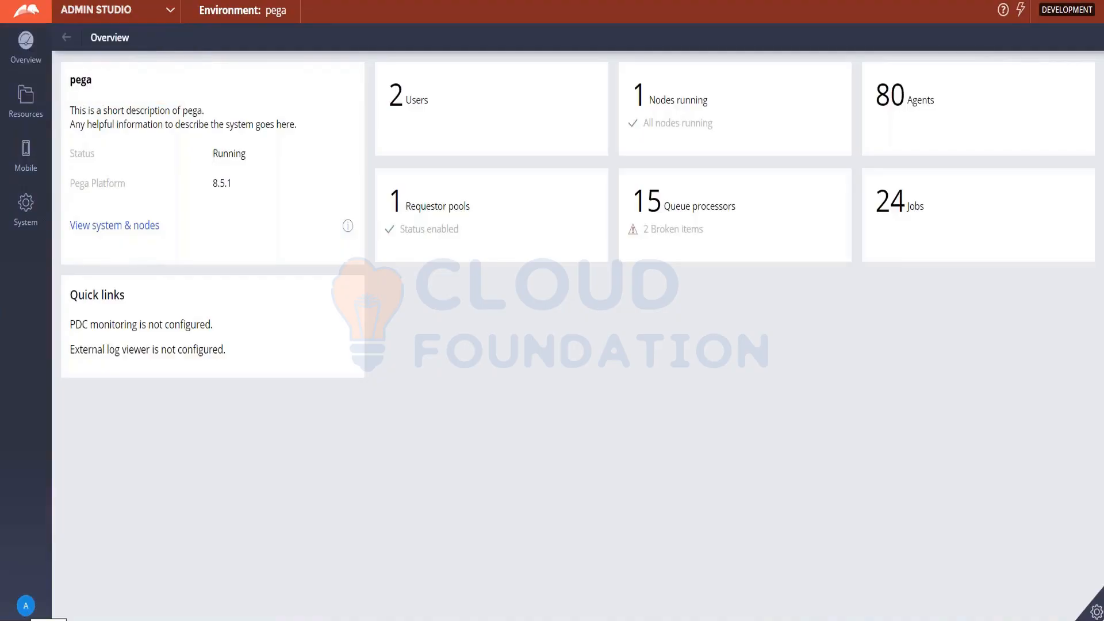
click(25, 605)
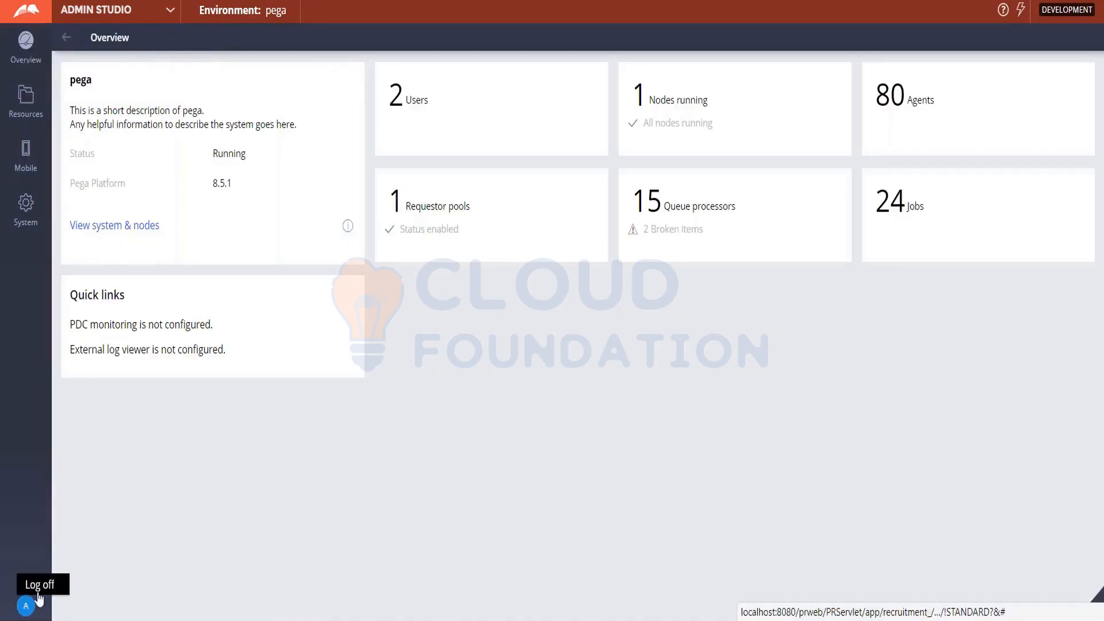
click(35, 585)
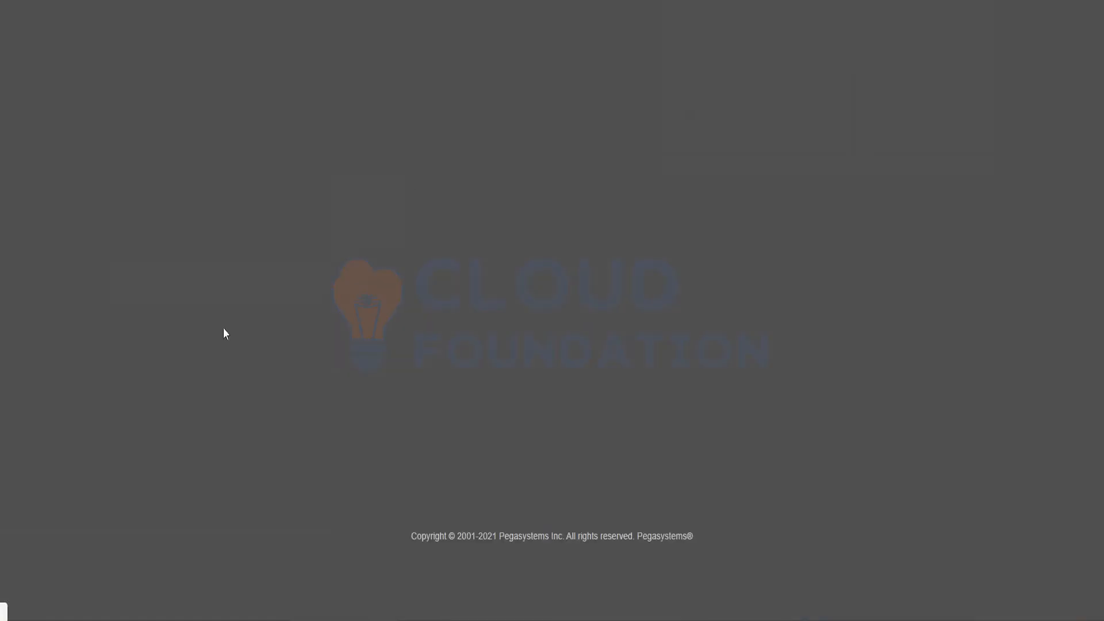
- Replace the user name on the Pega login page with the author's operator ID from Notepad
key(alt+Tab)
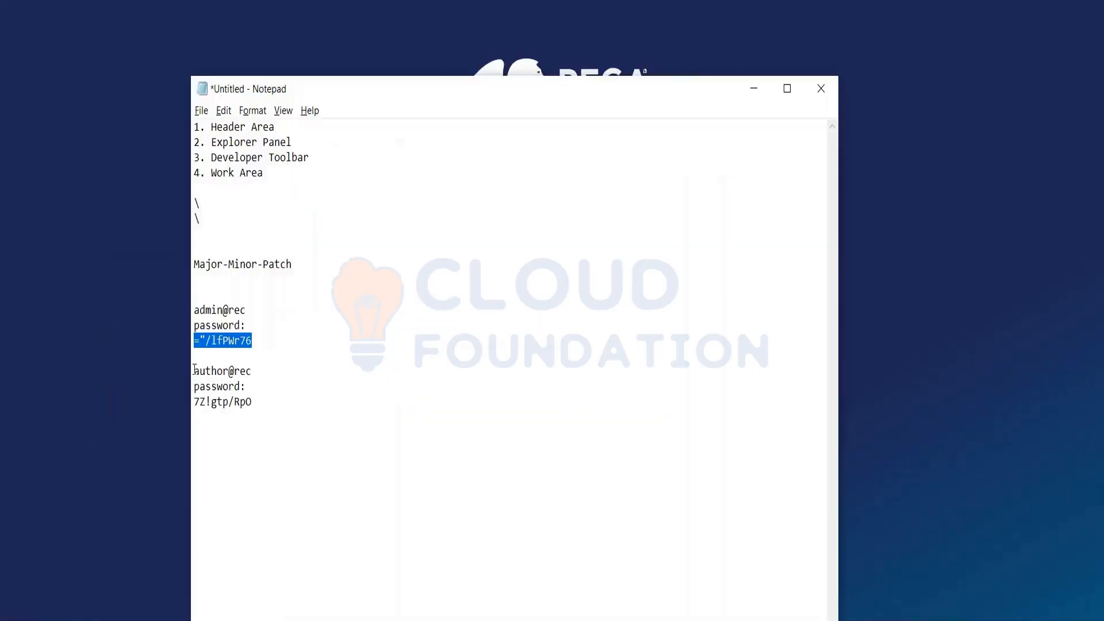
drag(194, 369, 253, 367)
key(ctrl+c)
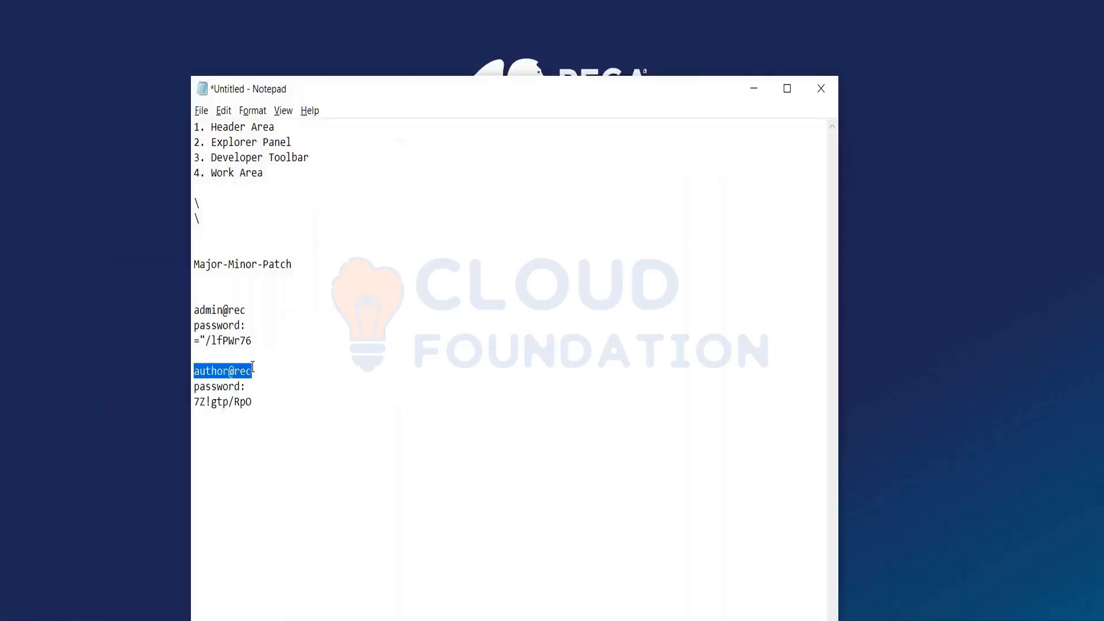
key(alt+Tab)
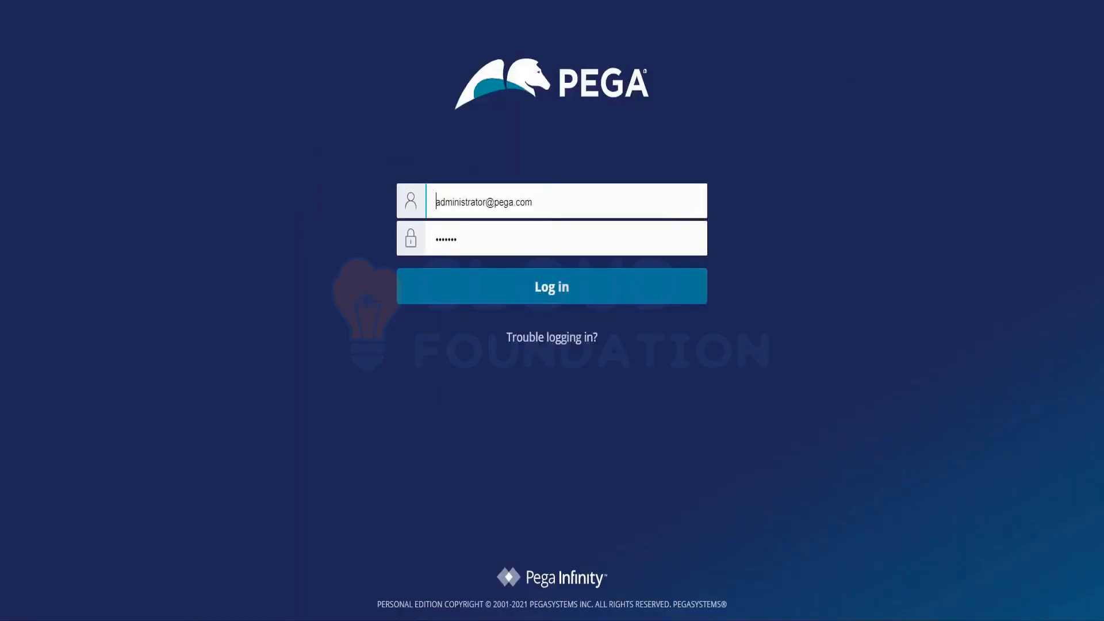
key(ctrl+a)
key(BackSpace)
key(ctrl+v)
key(Tab)
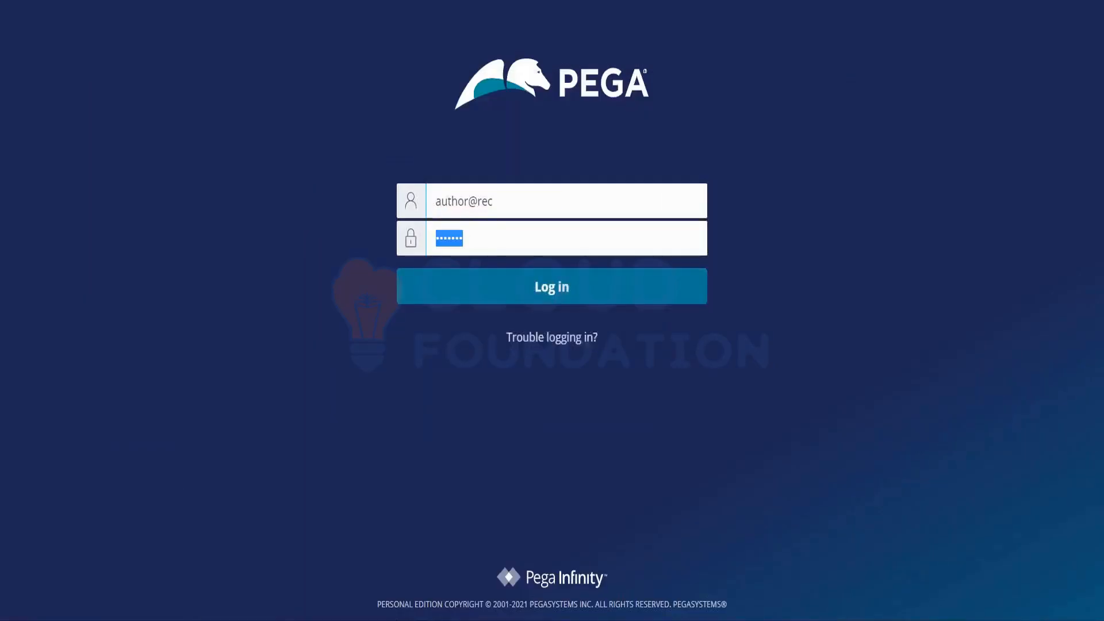
- Replace the login password with the author's generated password from Notepad and log in to Pega
key(alt+Tab)
drag(194, 401, 251, 401)
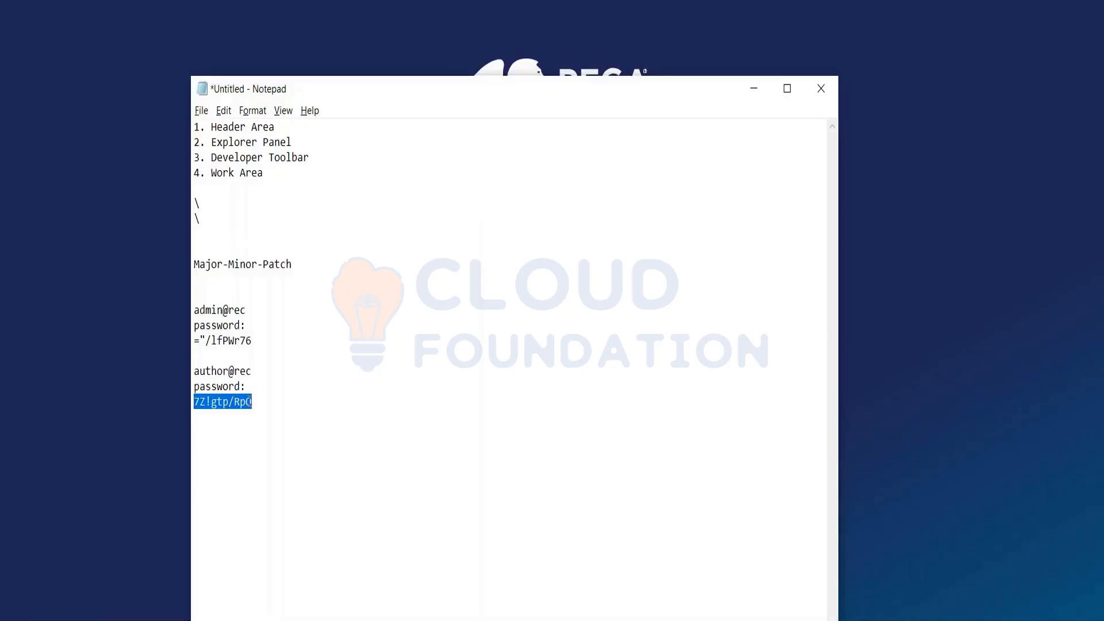
key(ctrl+c)
key(alt+Tab)
key(ctrl+a)
key(BackSpace)
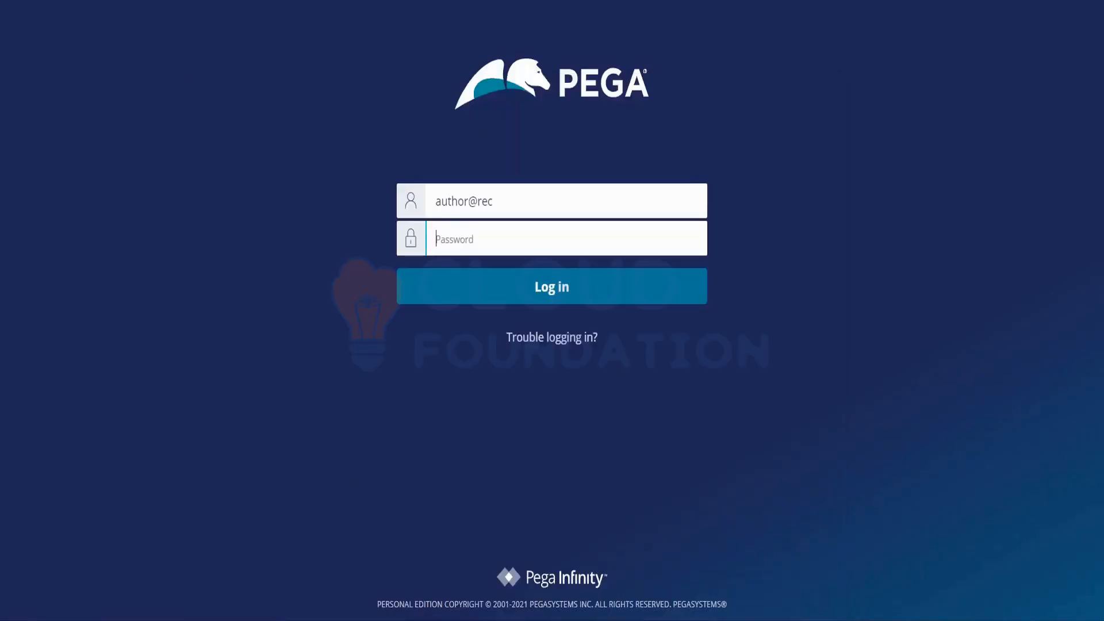
key(ctrl+v)
key(Return)
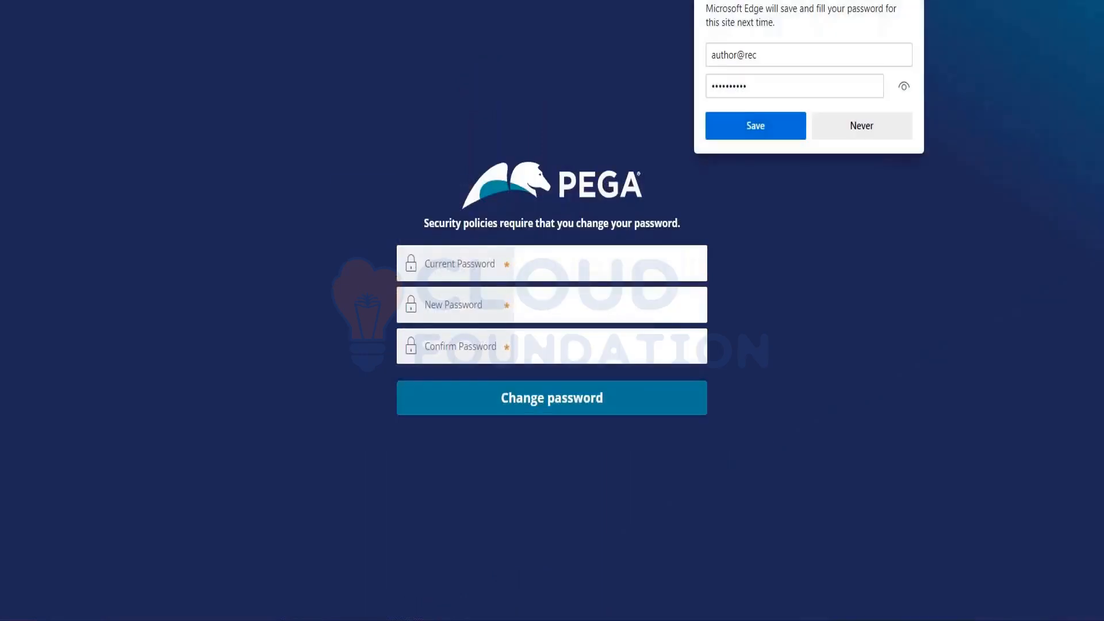
- Change the author's password by entering the current password, the new password and its confirmation
click(552, 247)
key(ctrl+v)
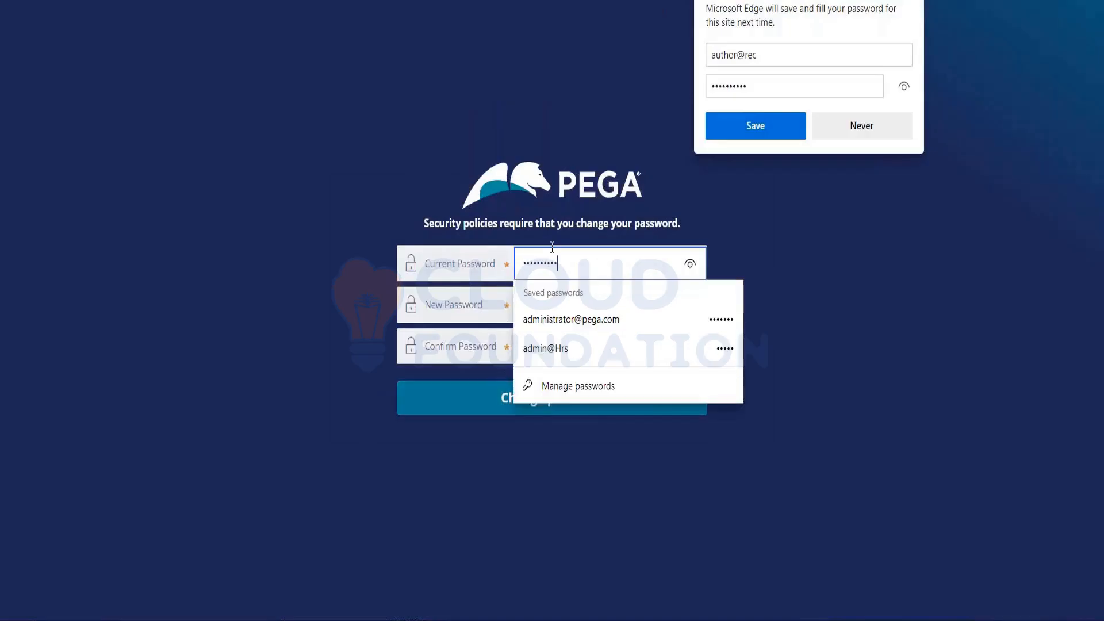
key(Tab)
text(•••••)
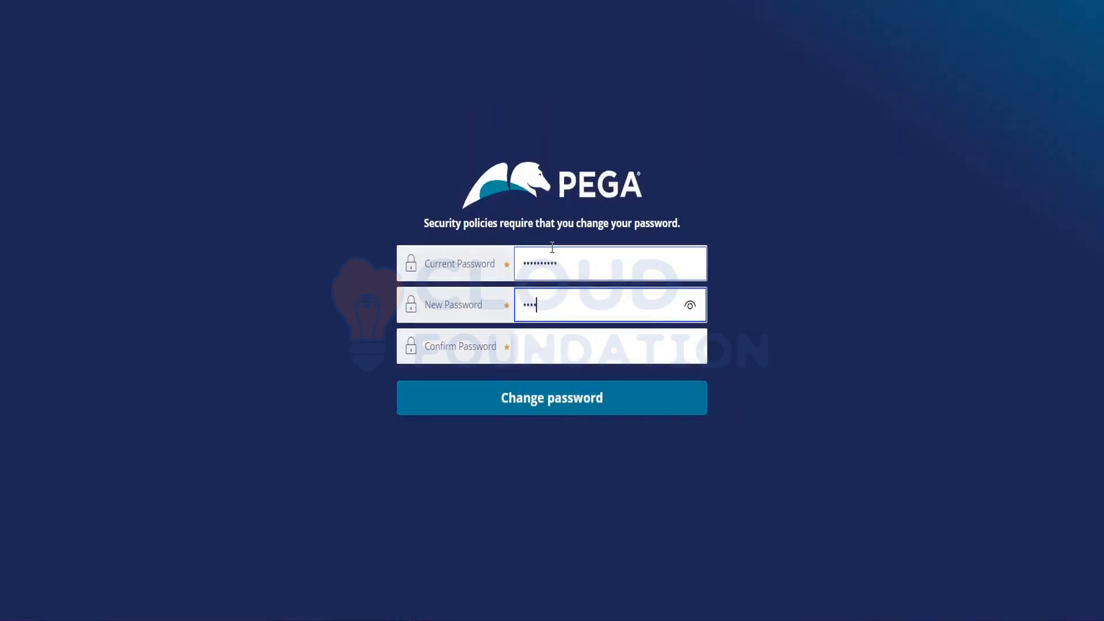
key(Tab)
text(•••••)
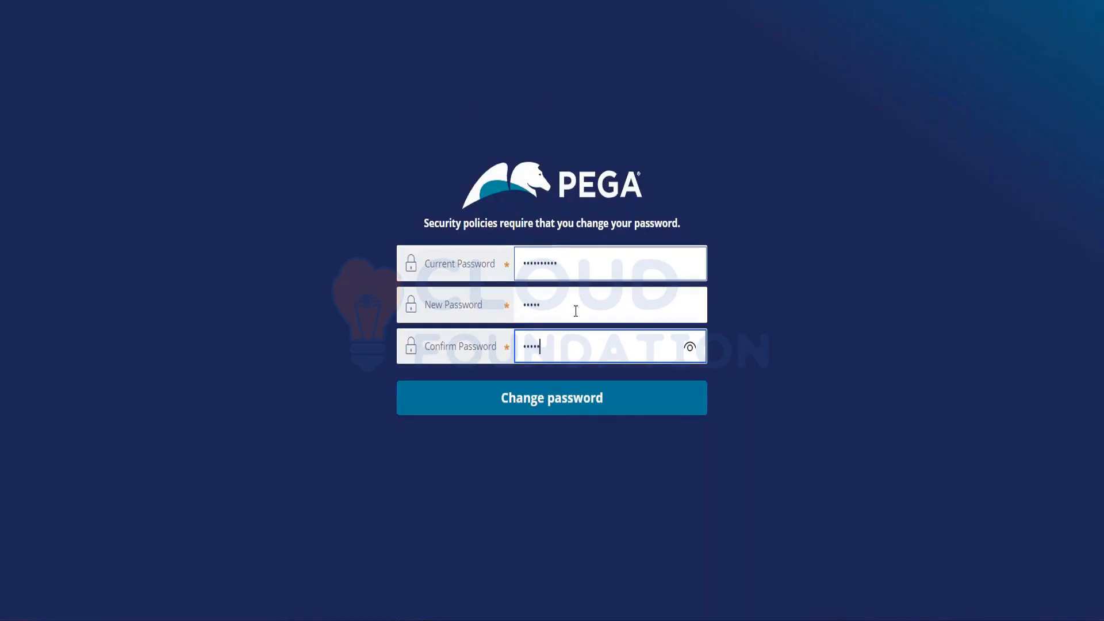
click(568, 409)
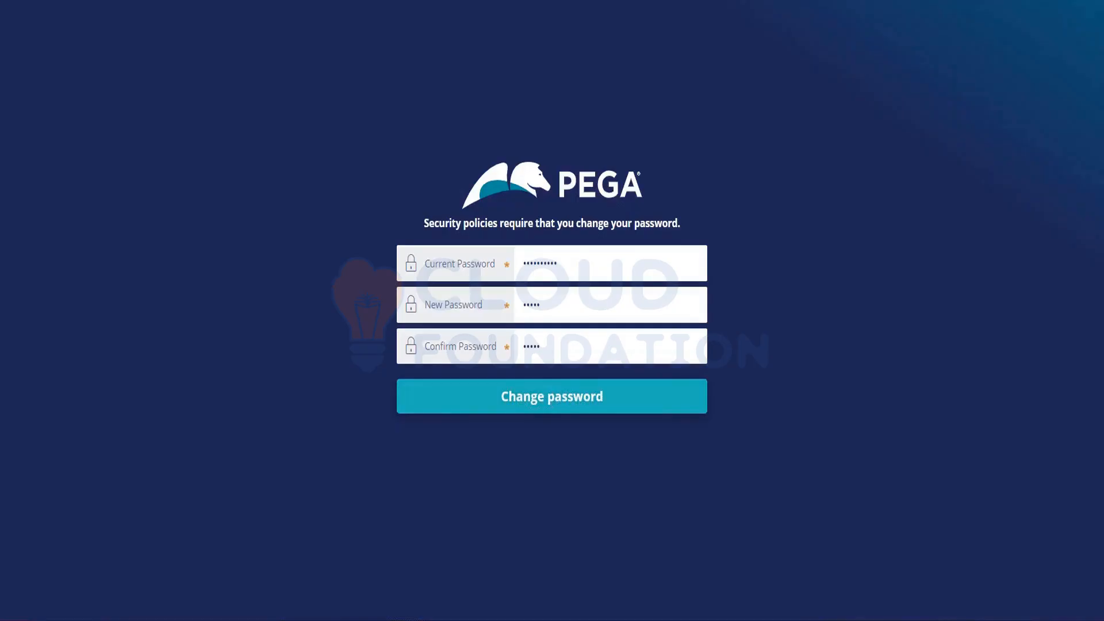
click(554, 397)
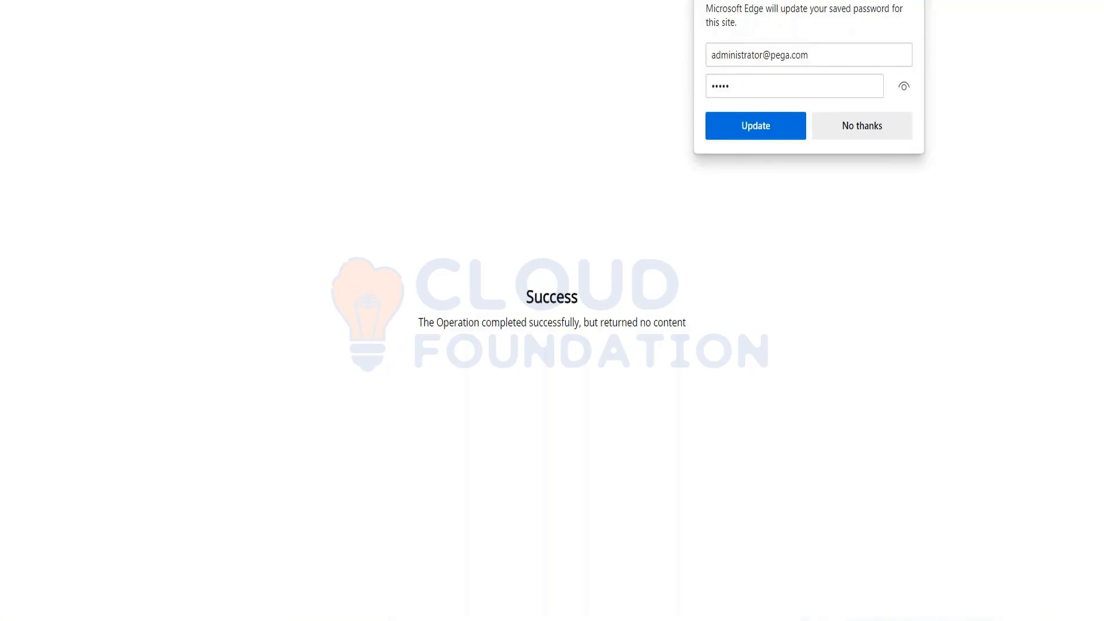
- Remove the surplus part of the Recruitment application's page address in the browser and load the shortened address
key(BackSpace)
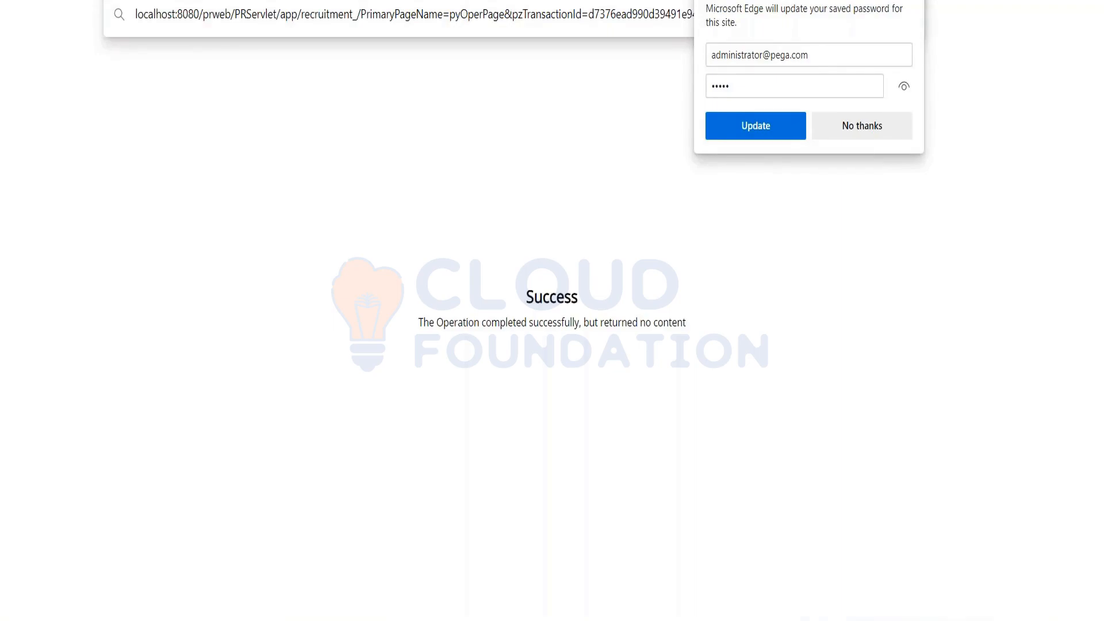
key(BackSpace)
key(Return)
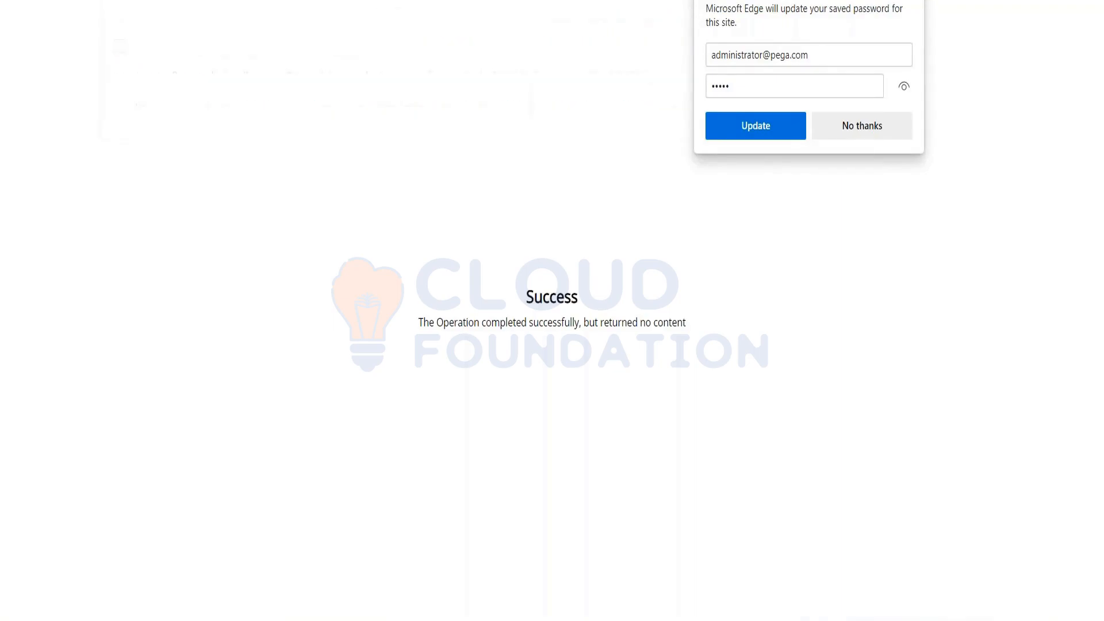
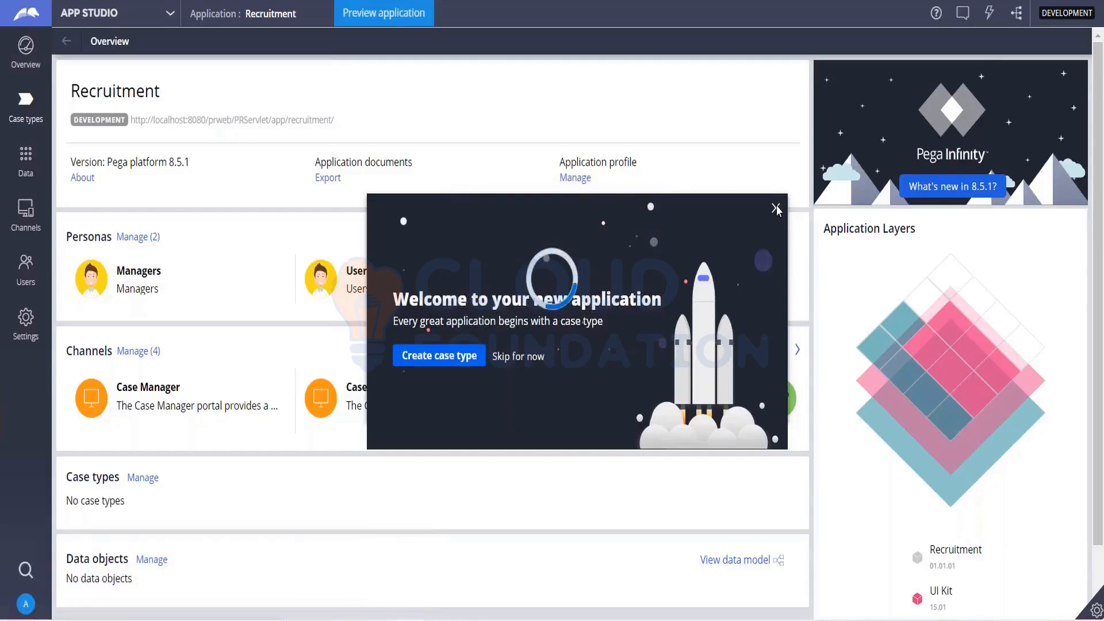
- Add a case type named Recruitment to the Recruitment application
click(92, 12)
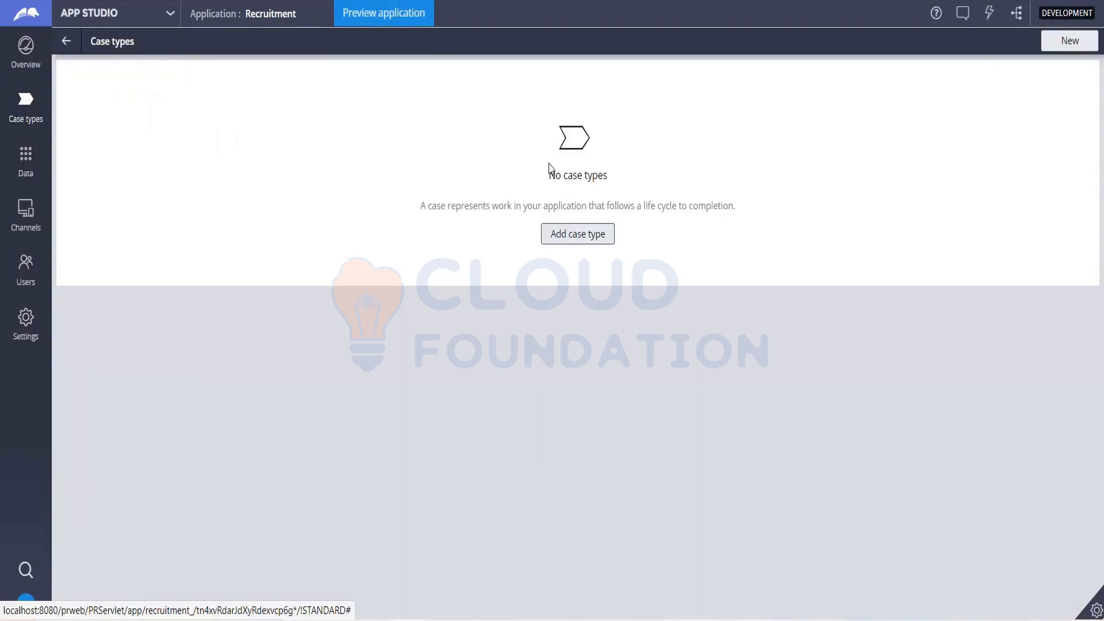
click(573, 235)
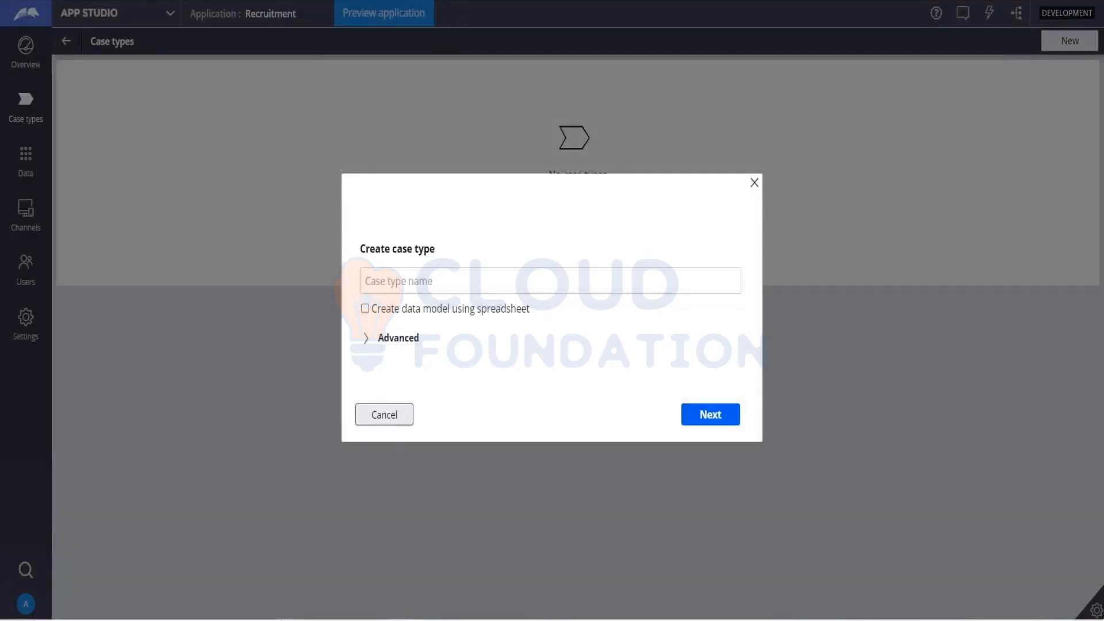
click(473, 273)
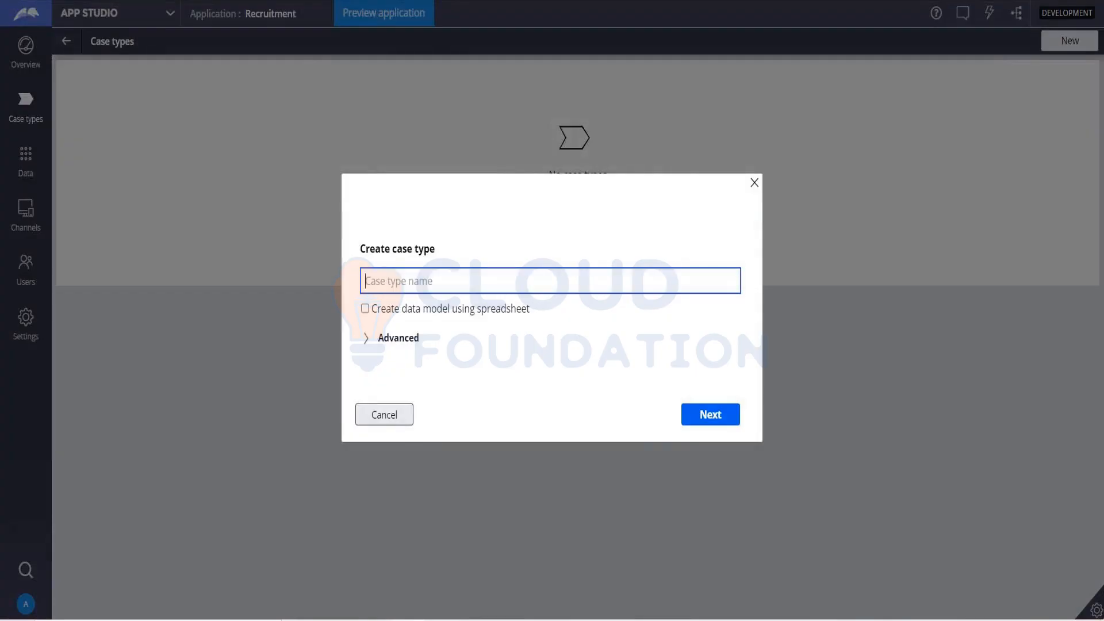
text(Recruitment)
click(711, 414)
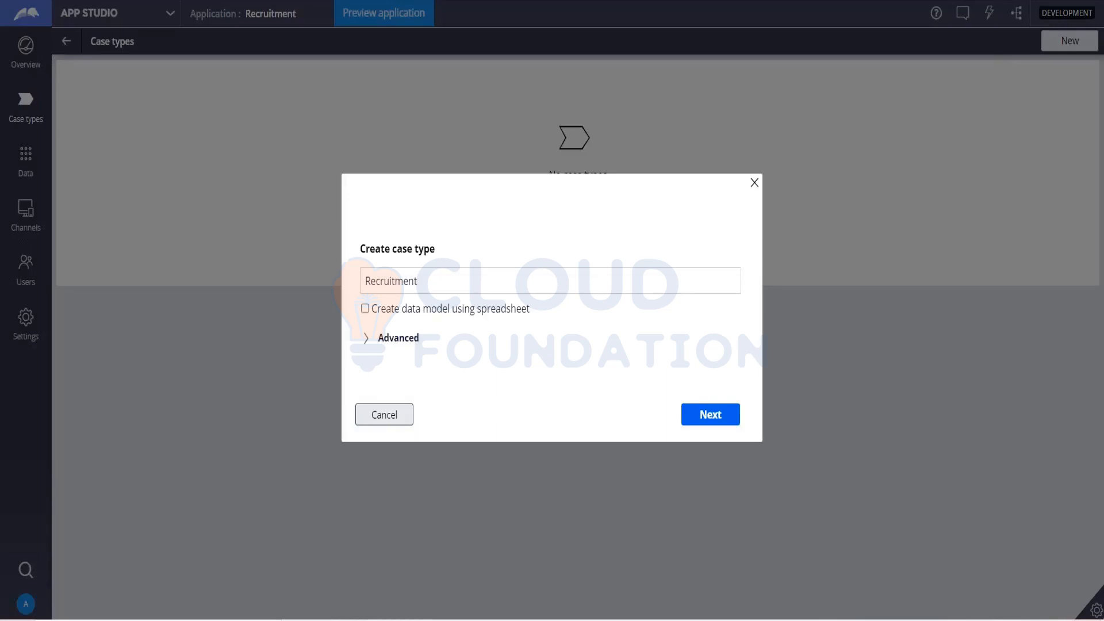
click(708, 423)
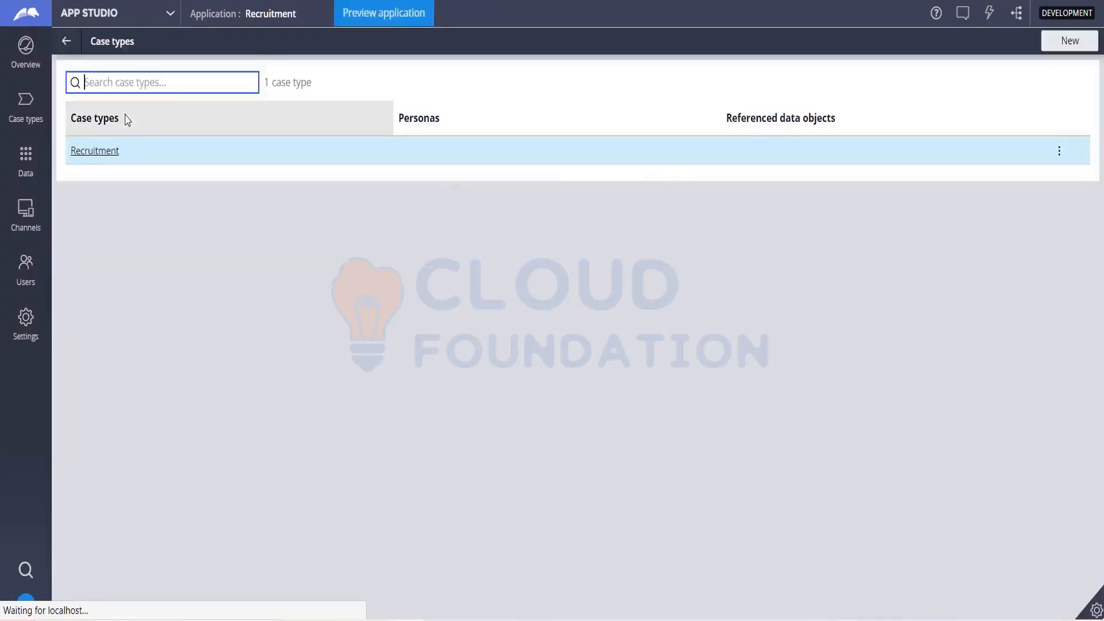
- Add a second case type named Onboarding to the Recruitment application
click(147, 380)
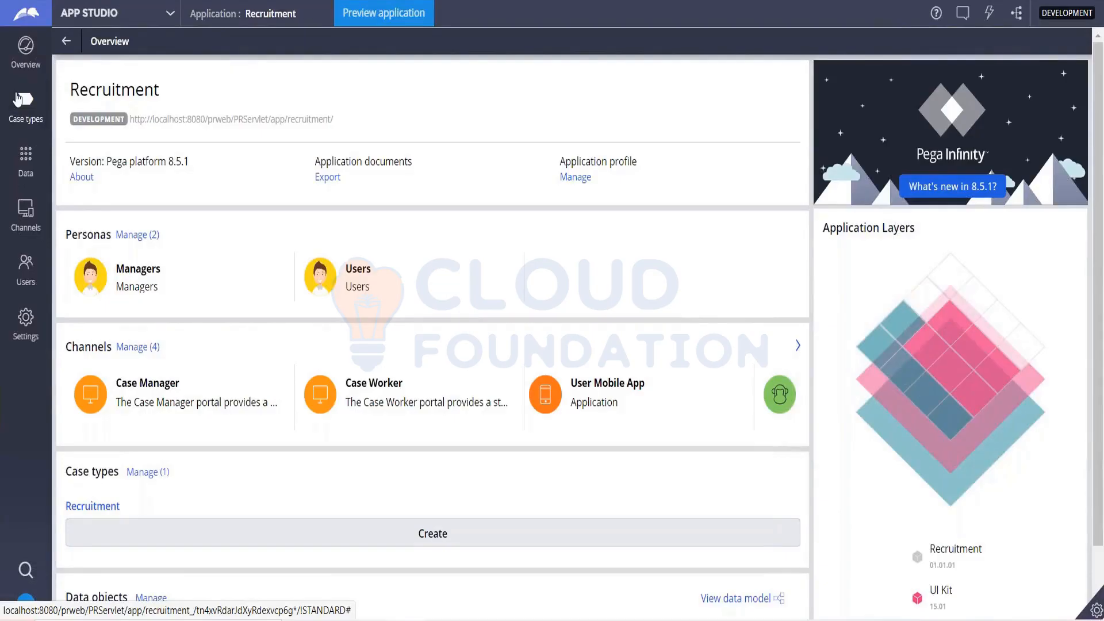
click(36, 128)
click(27, 115)
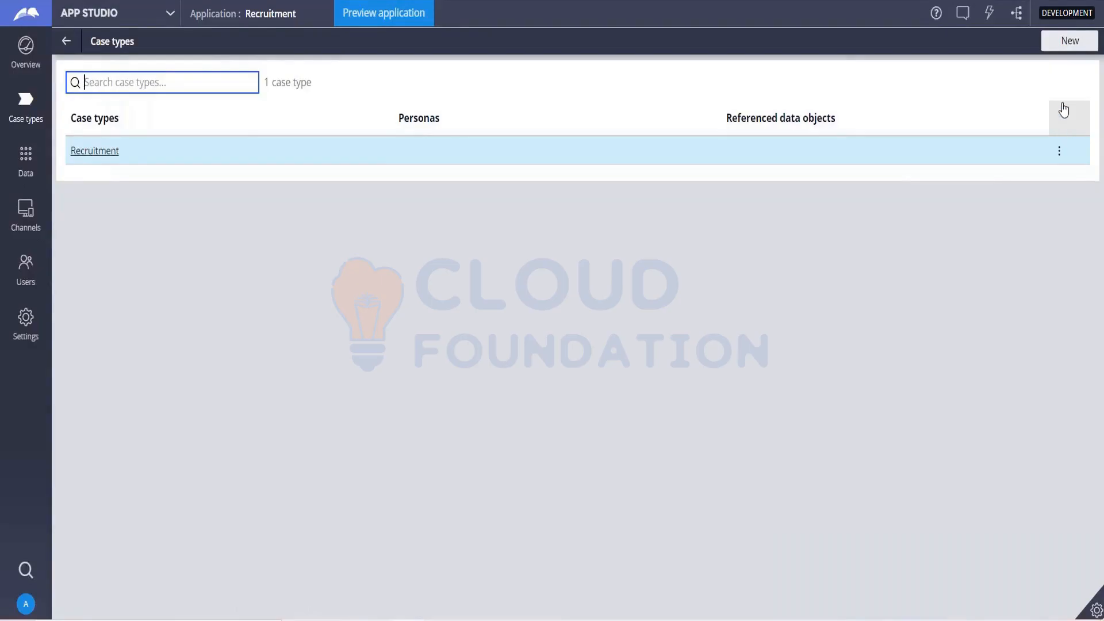
click(1062, 46)
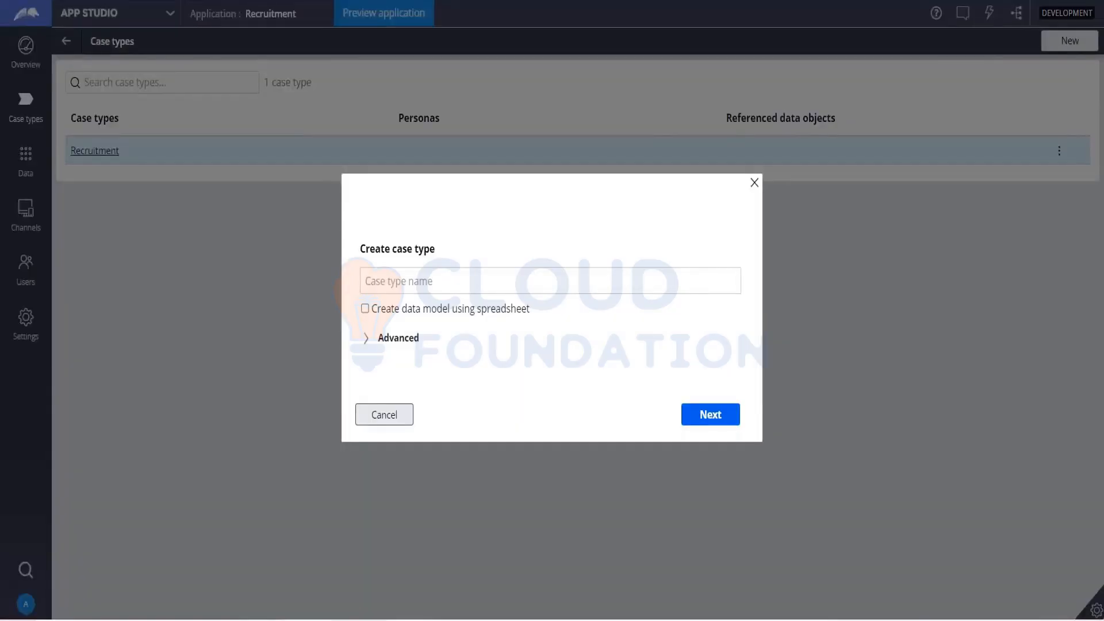
click(512, 280)
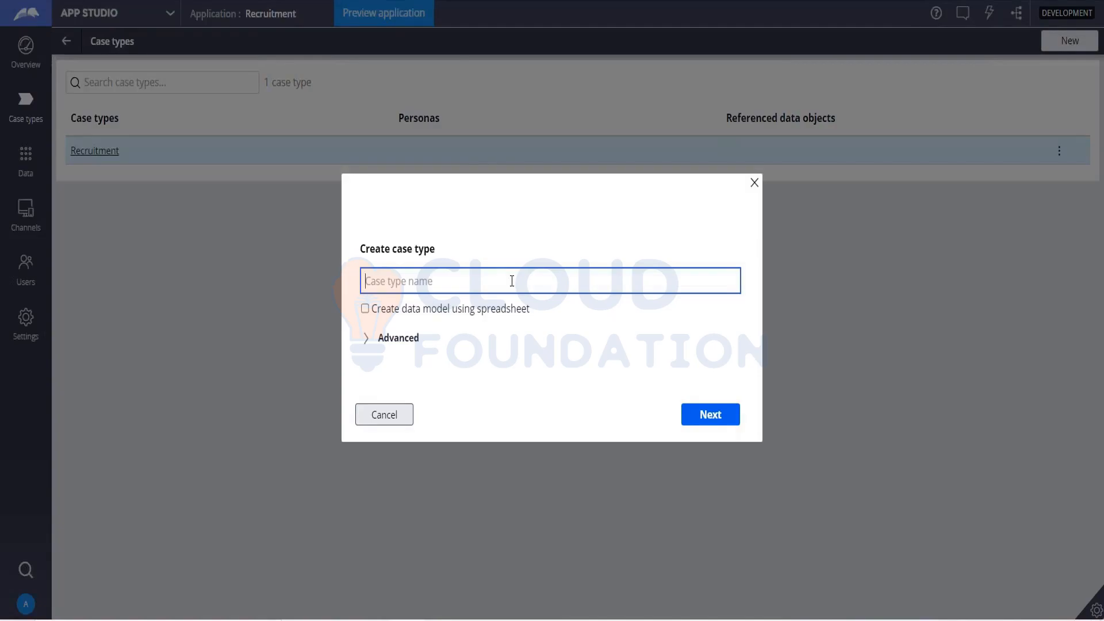
text(Onboarding)
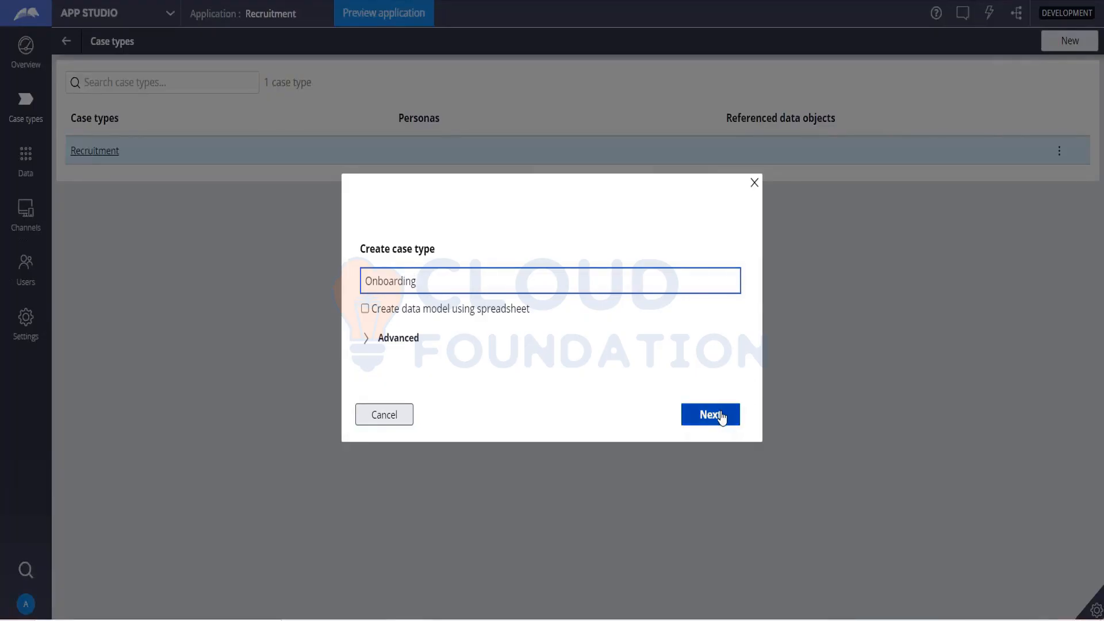
click(713, 414)
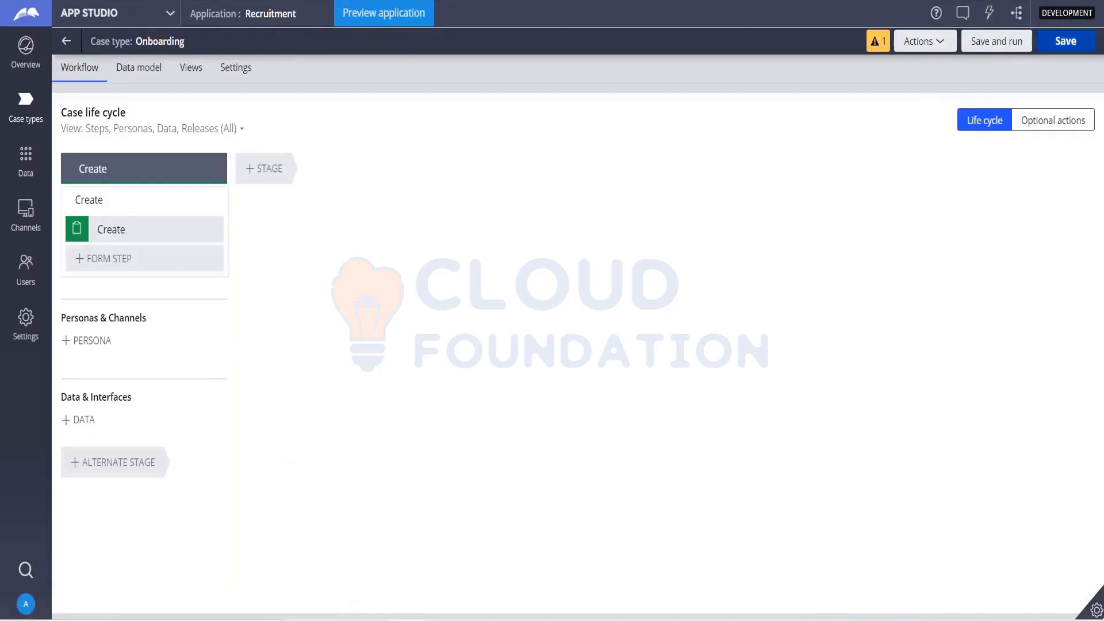
- Save the Onboarding case type and return to the application's list of case types
click(1066, 41)
click(1065, 40)
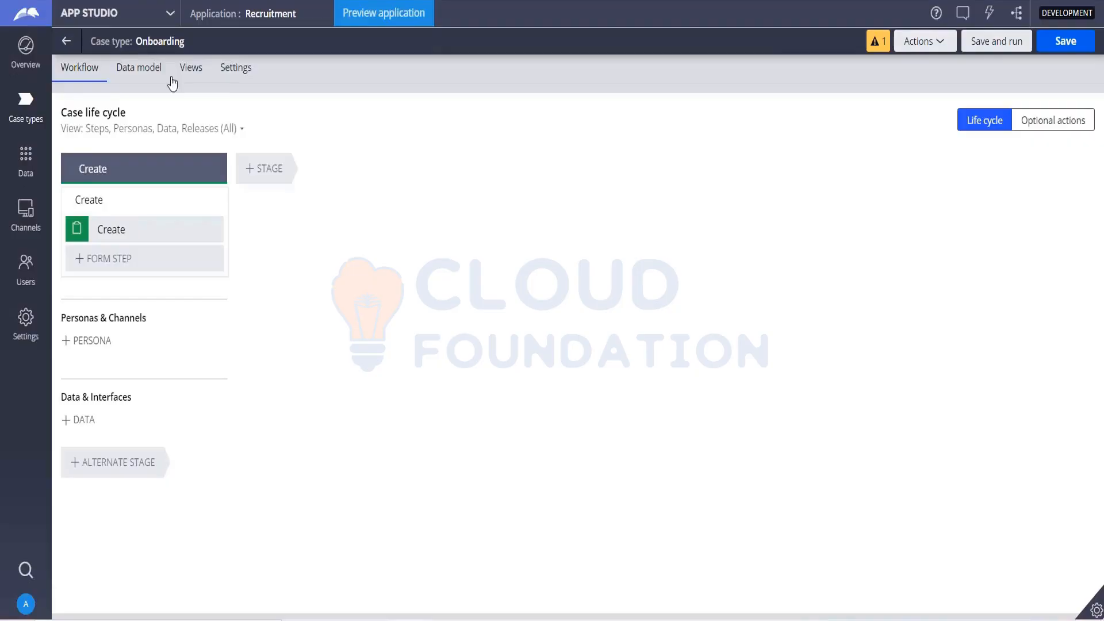
click(31, 125)
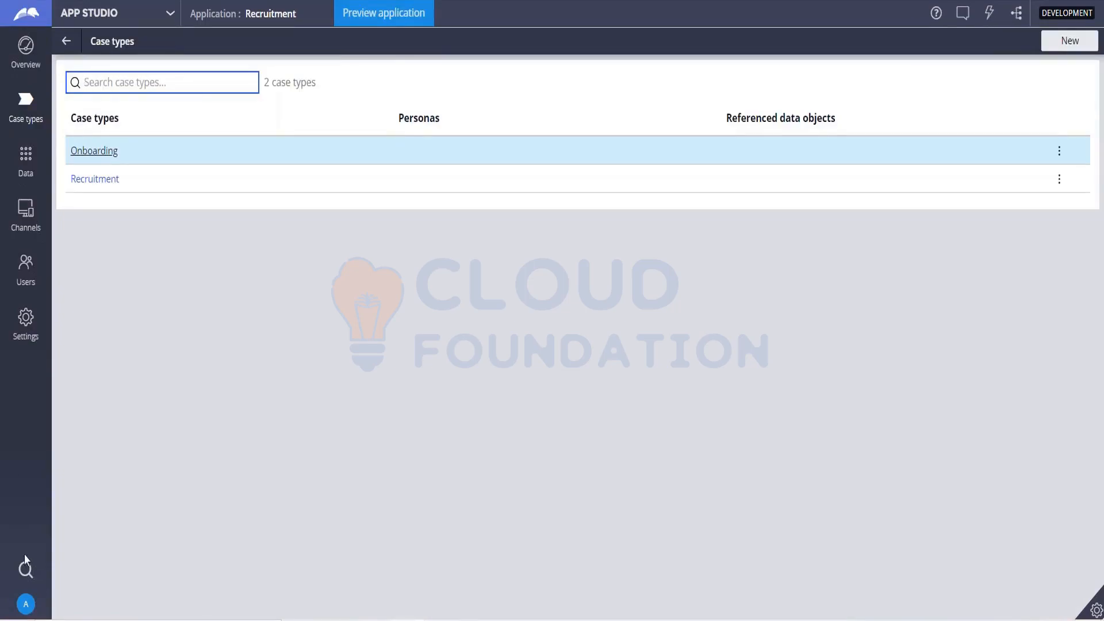
- Log off the author and log in to Pega with the administrator's operator ID and password
click(27, 605)
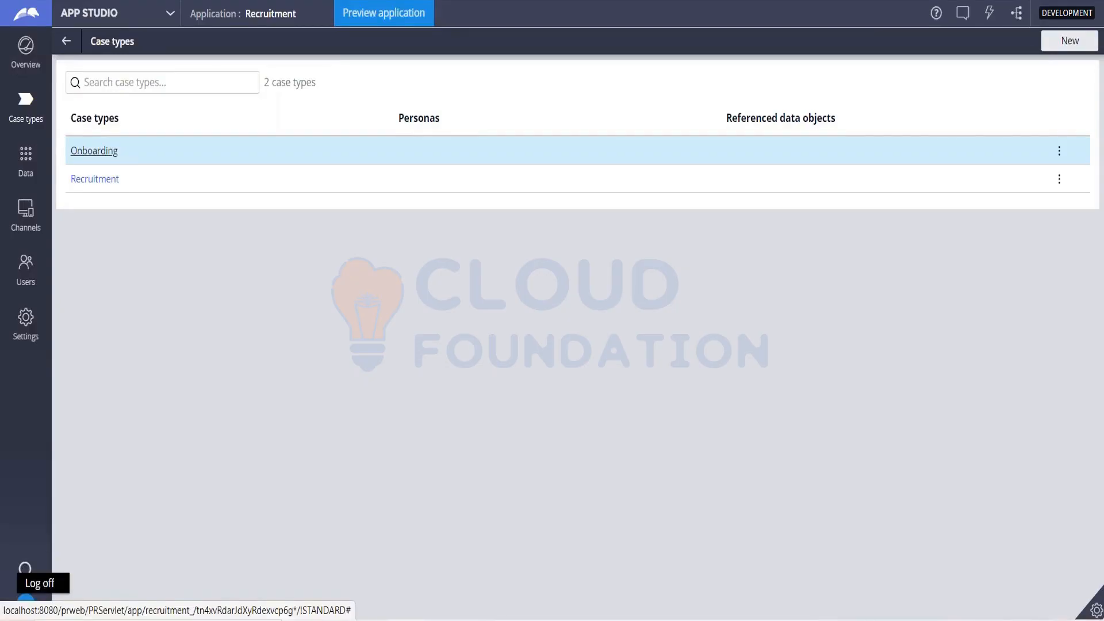
click(40, 585)
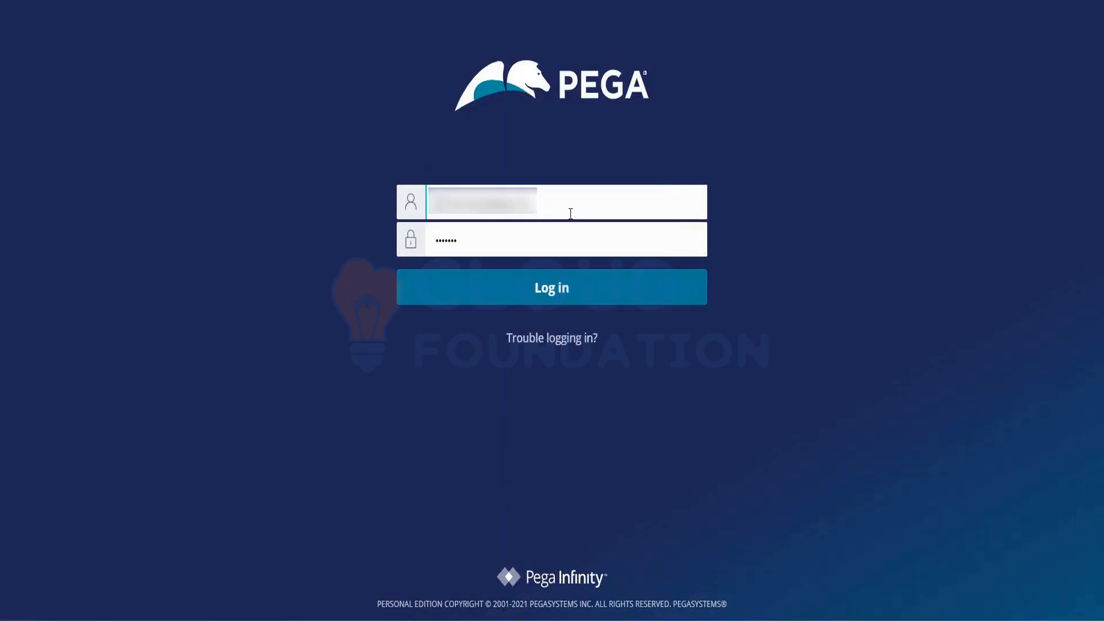
triple_click(571, 213)
key(BackSpace)
text(admin)
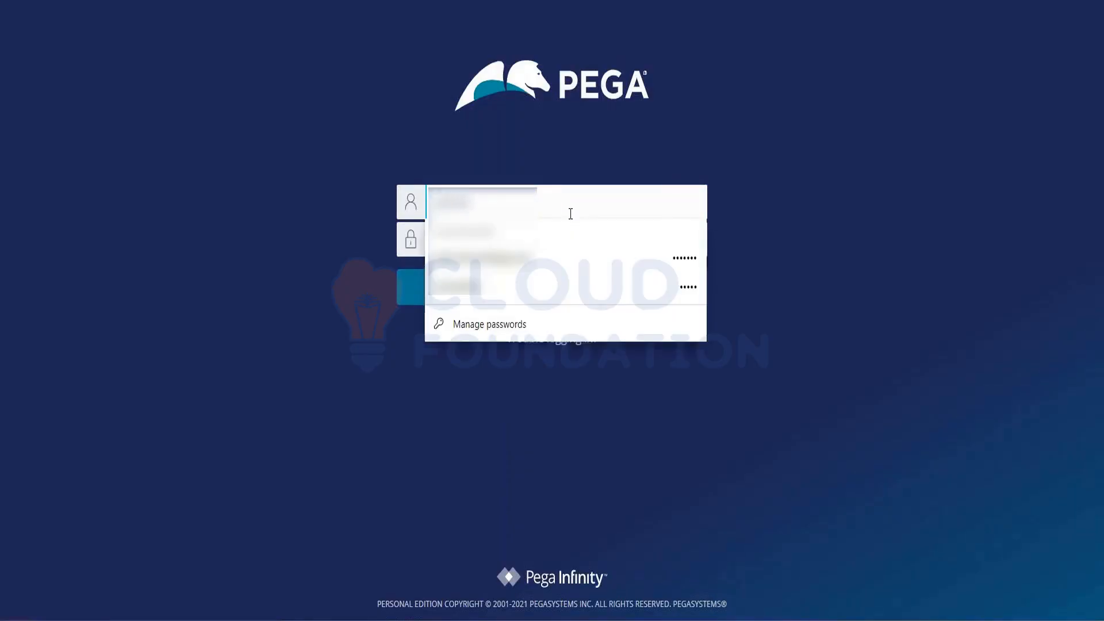
text(@tgb)
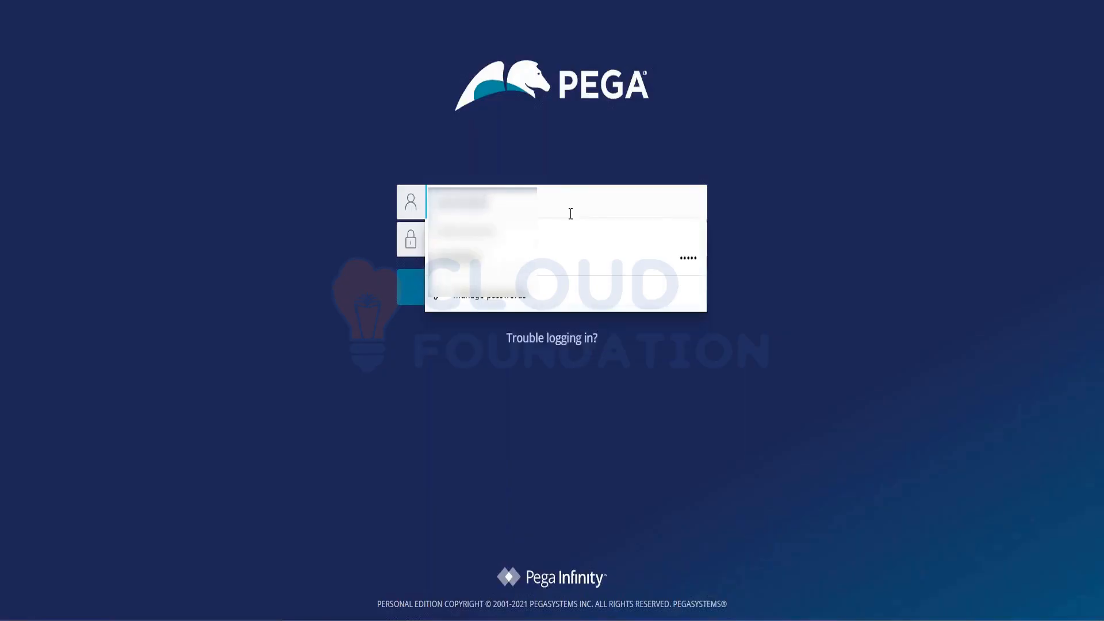
key(Tab)
text(•••••)
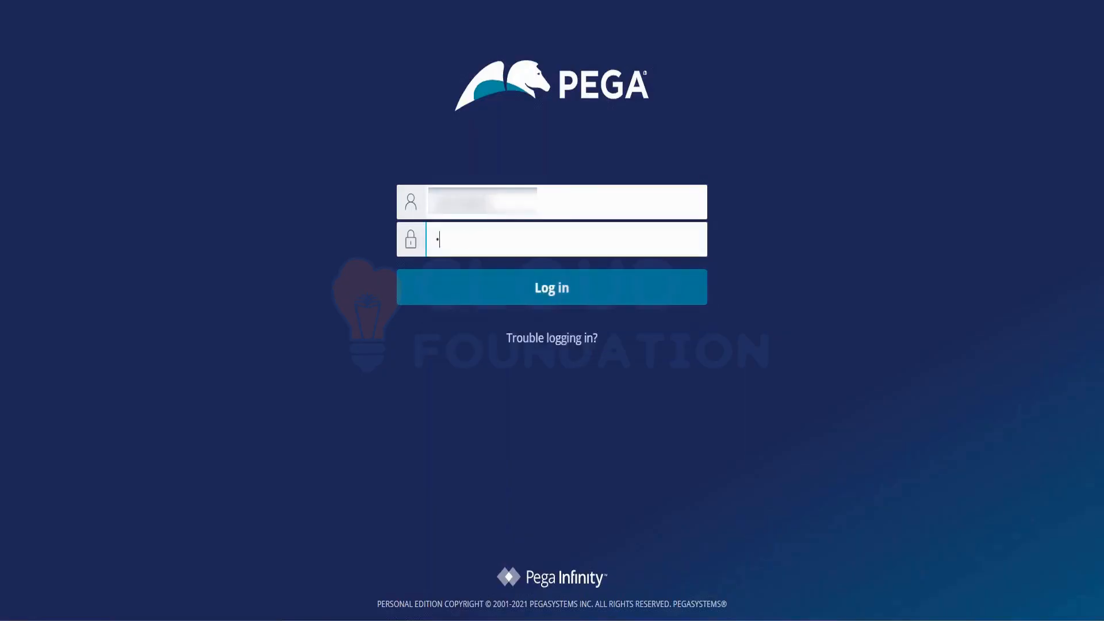
key(Return)
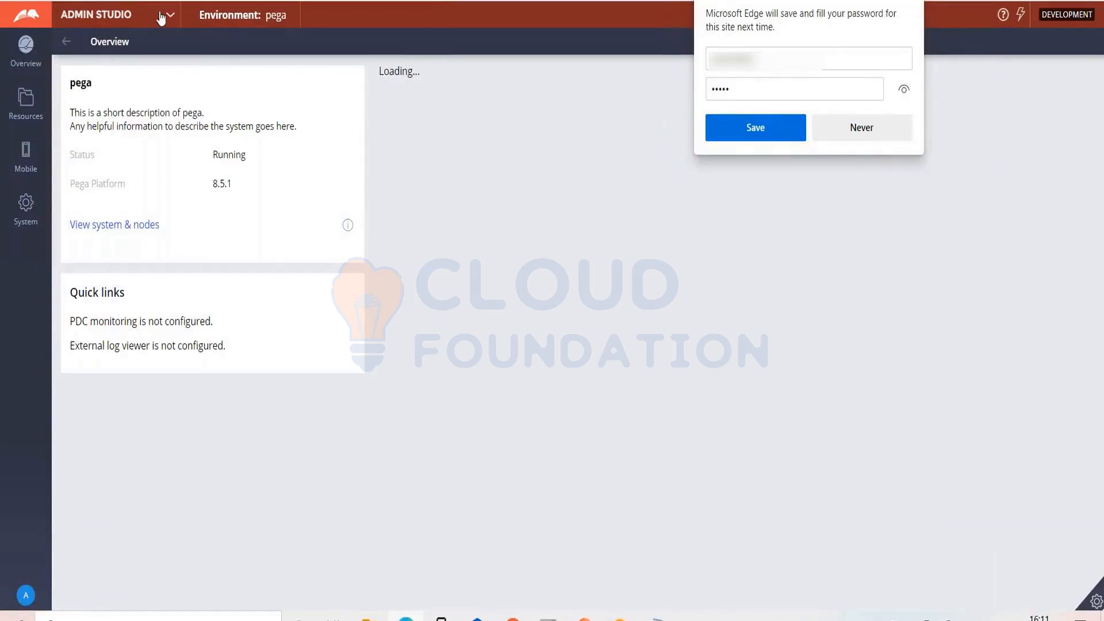
- Switch from Admin Studio to Dev Studio and show the Recruitment application's case types
click(127, 14)
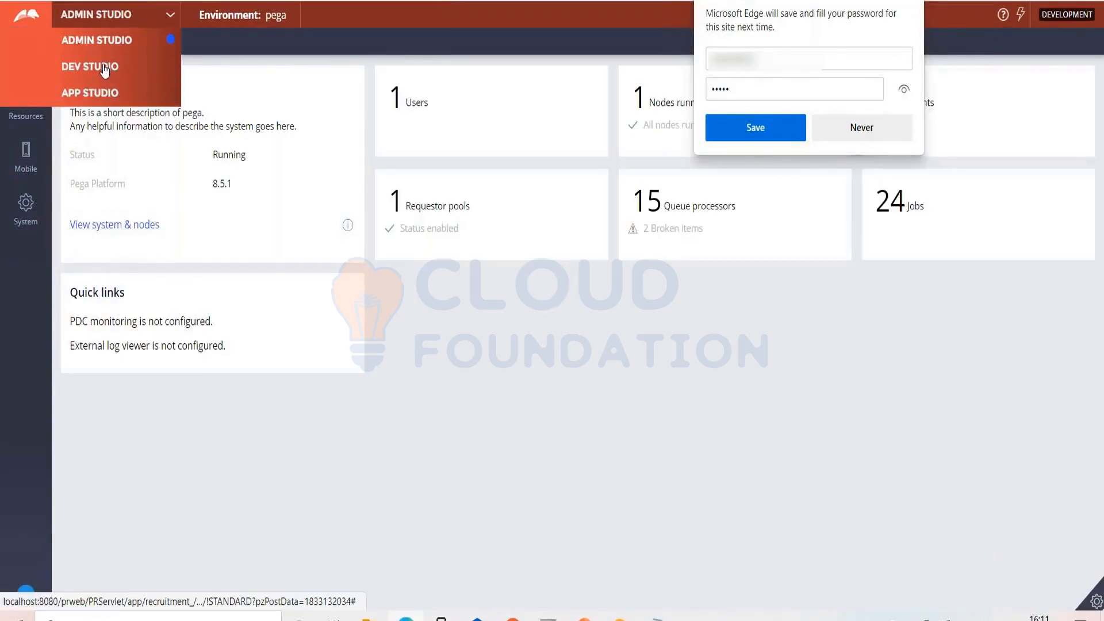
click(104, 67)
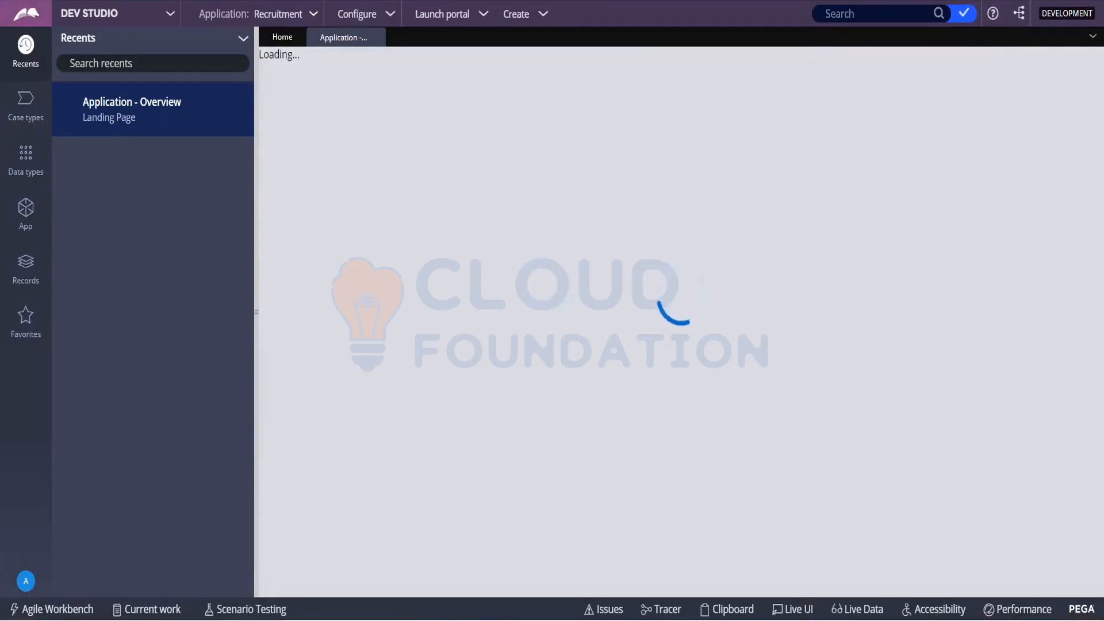
click(25, 105)
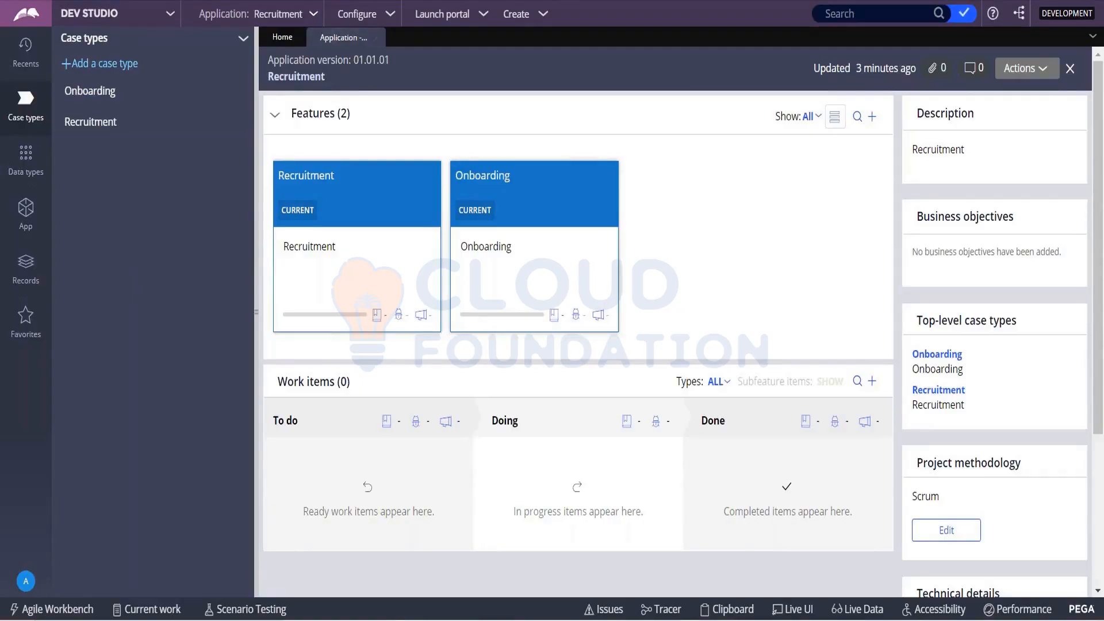
- Start a new application and check the existing case types in the explorer before collapsing it again
click(314, 15)
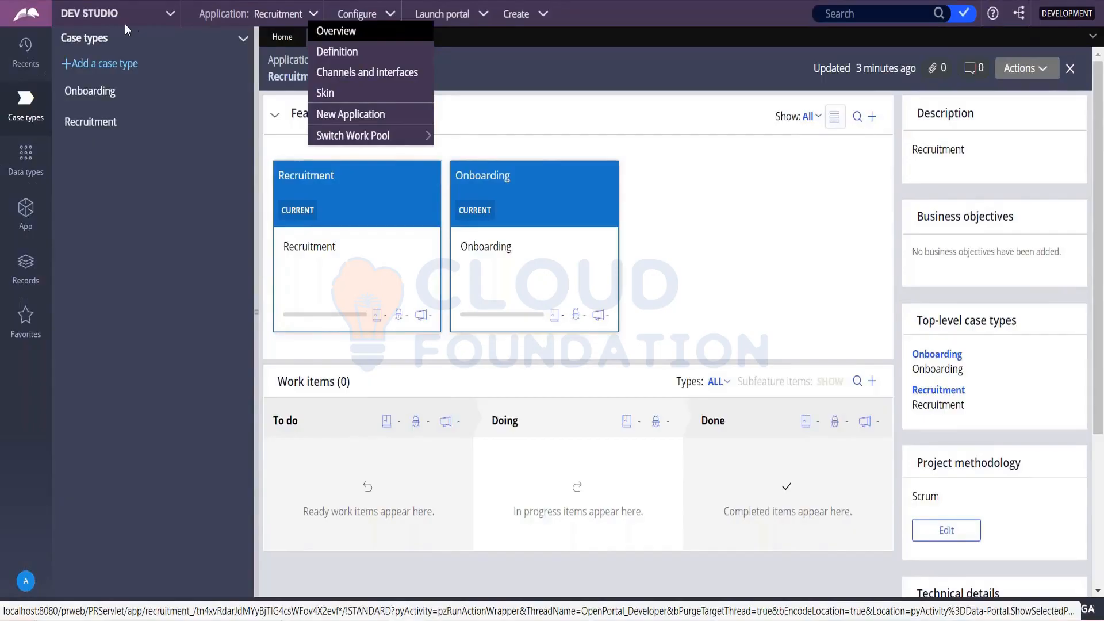
click(348, 114)
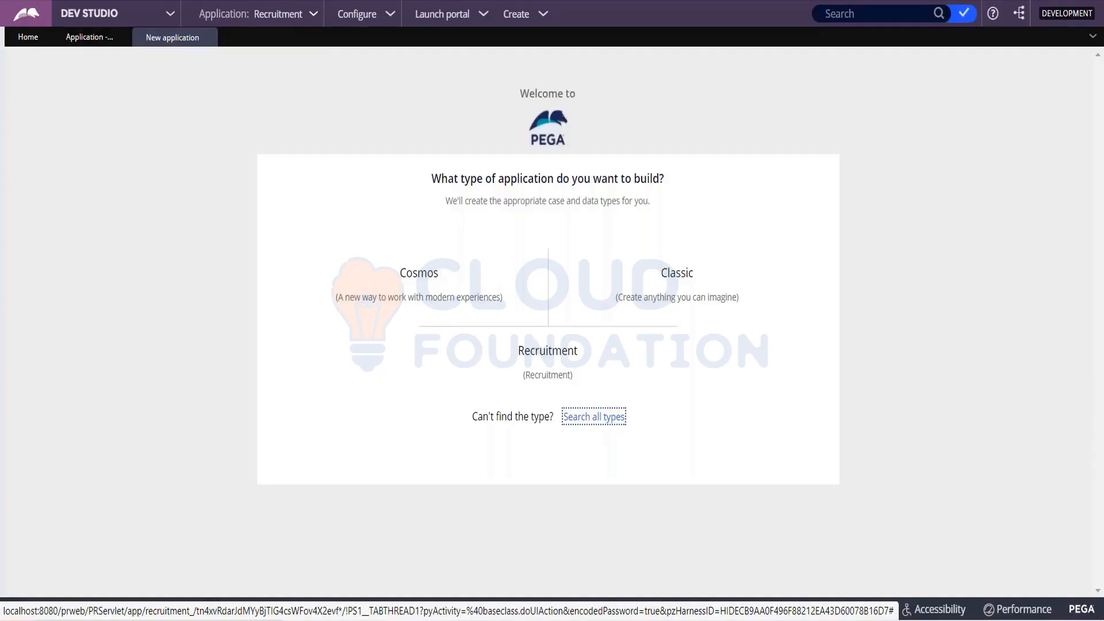
click(2, 254)
click(5, 269)
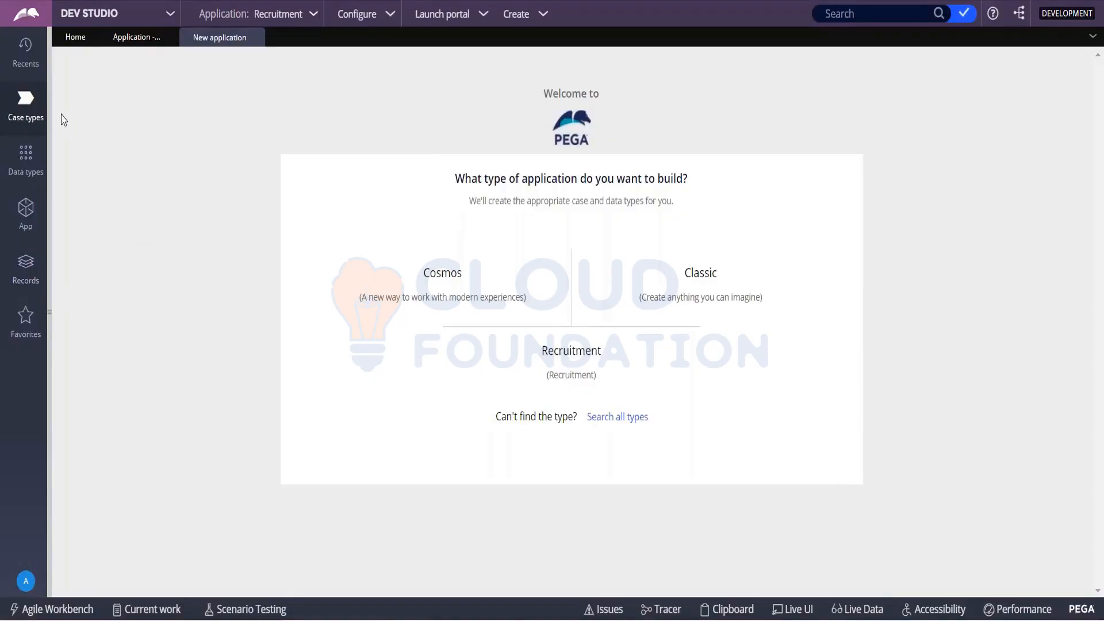
click(25, 101)
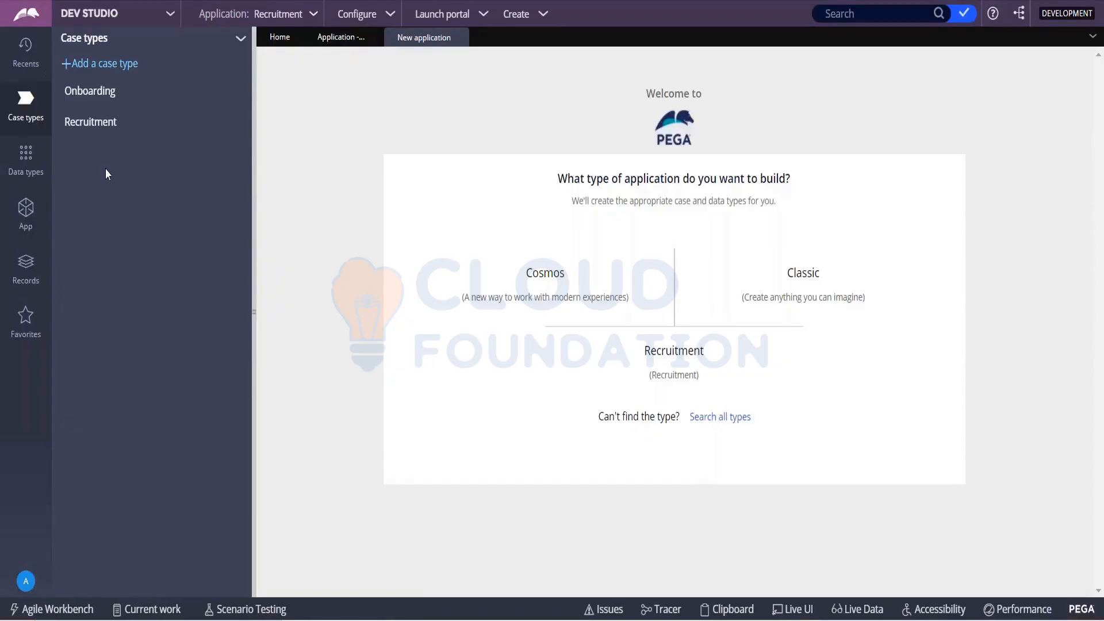
click(254, 280)
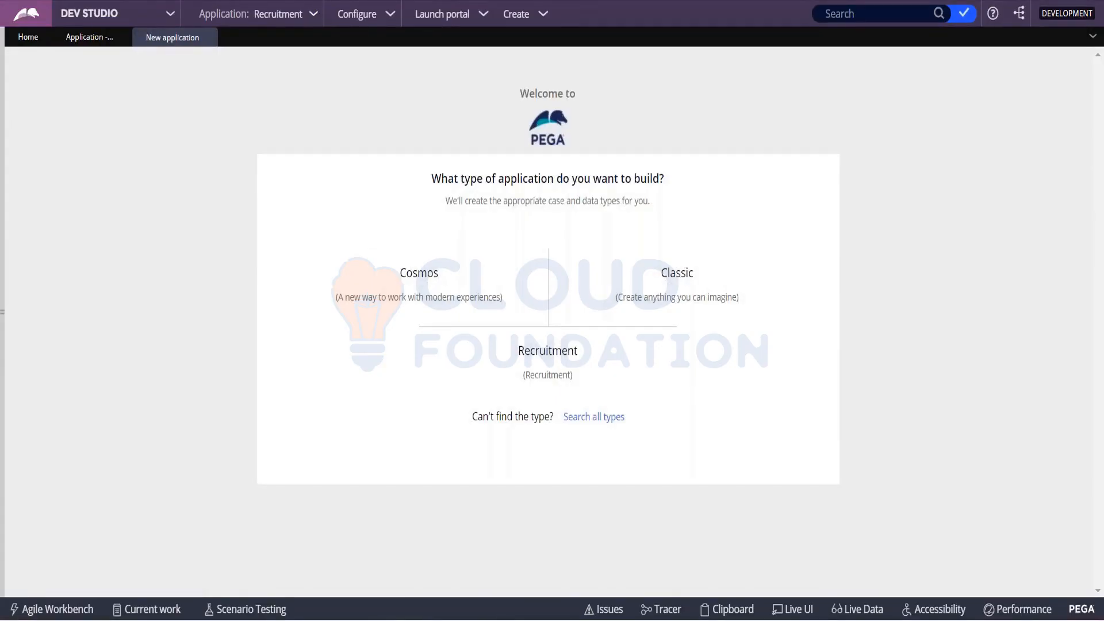
- Choose Recruitment as the type of application to build and use it for the new application
mouse_move(517, 371)
mouse_move(700, 298)
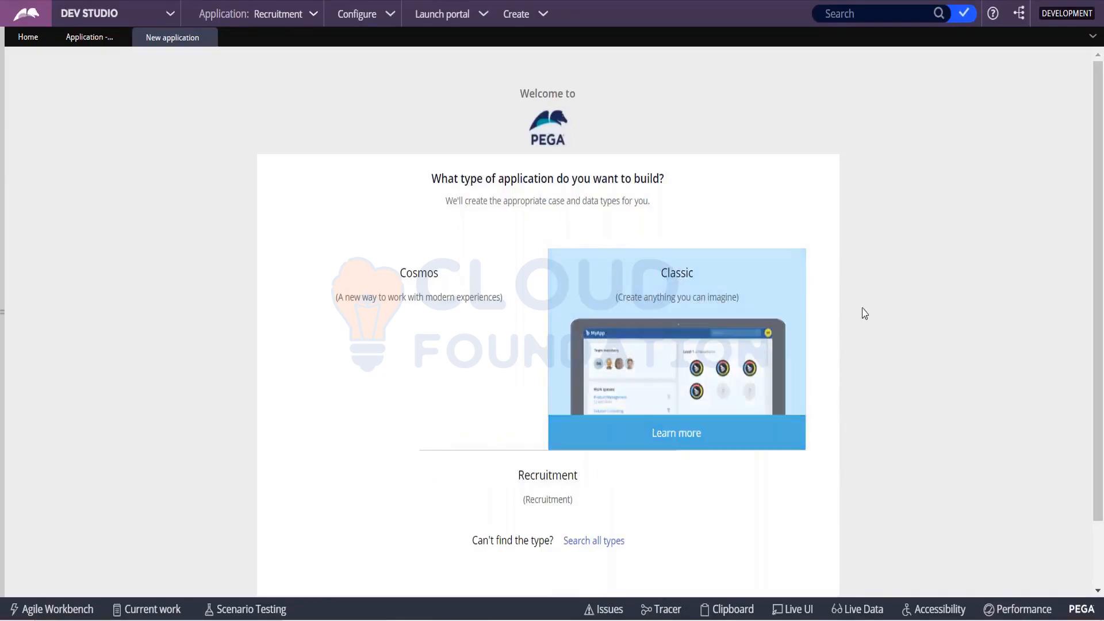
mouse_move(670, 382)
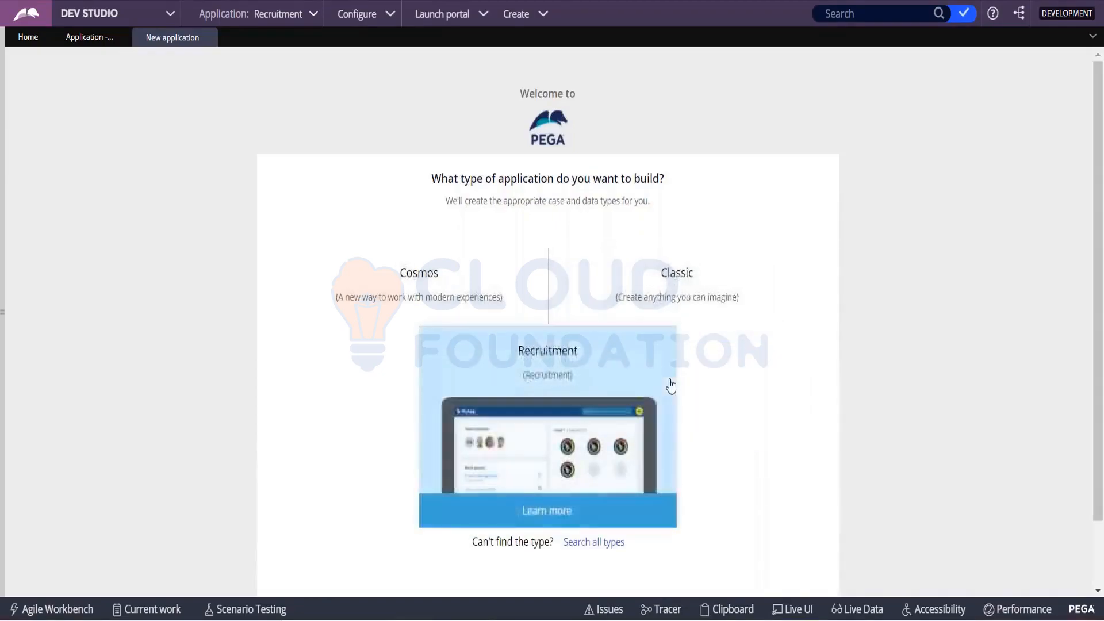
click(570, 400)
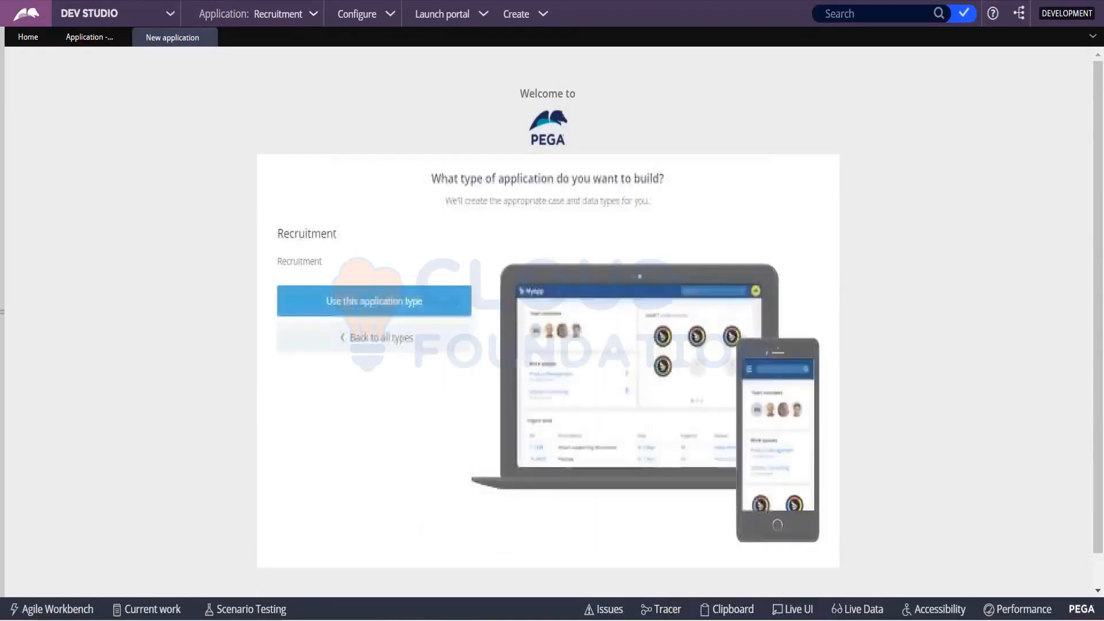
click(396, 305)
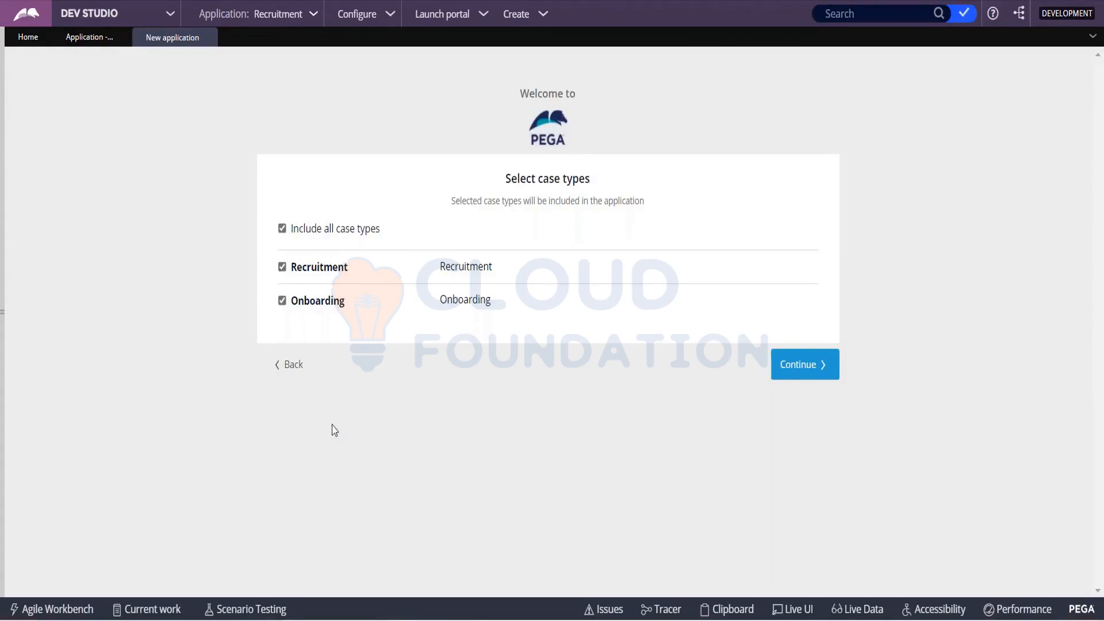
- Include the Recruitment and Onboarding case types in the new application and continue past the data types
click(814, 364)
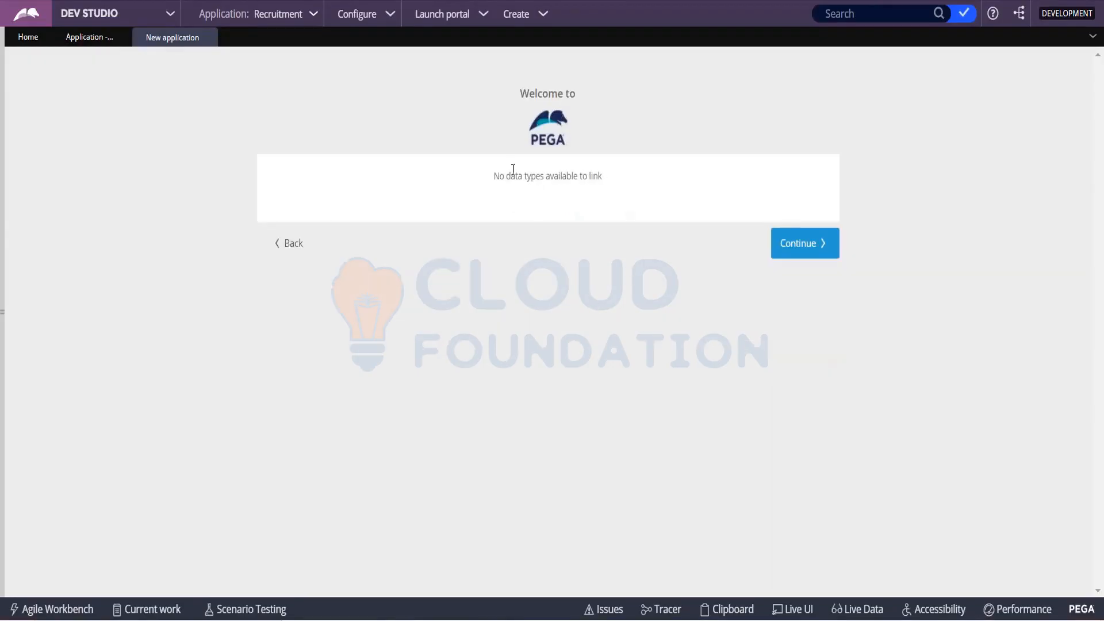
drag(506, 175, 646, 174)
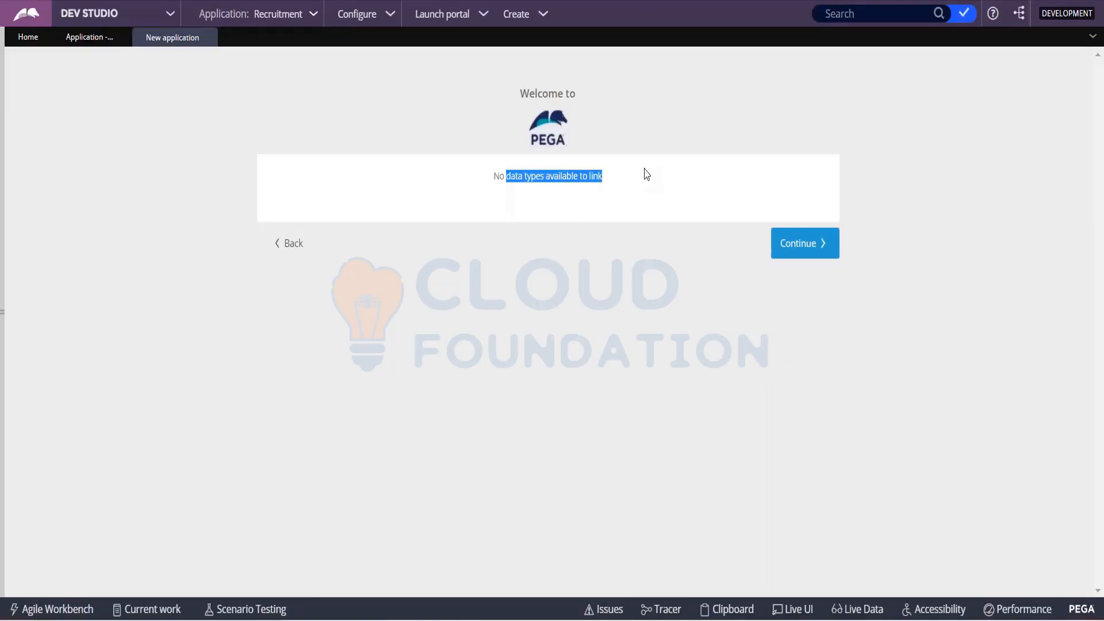
click(803, 246)
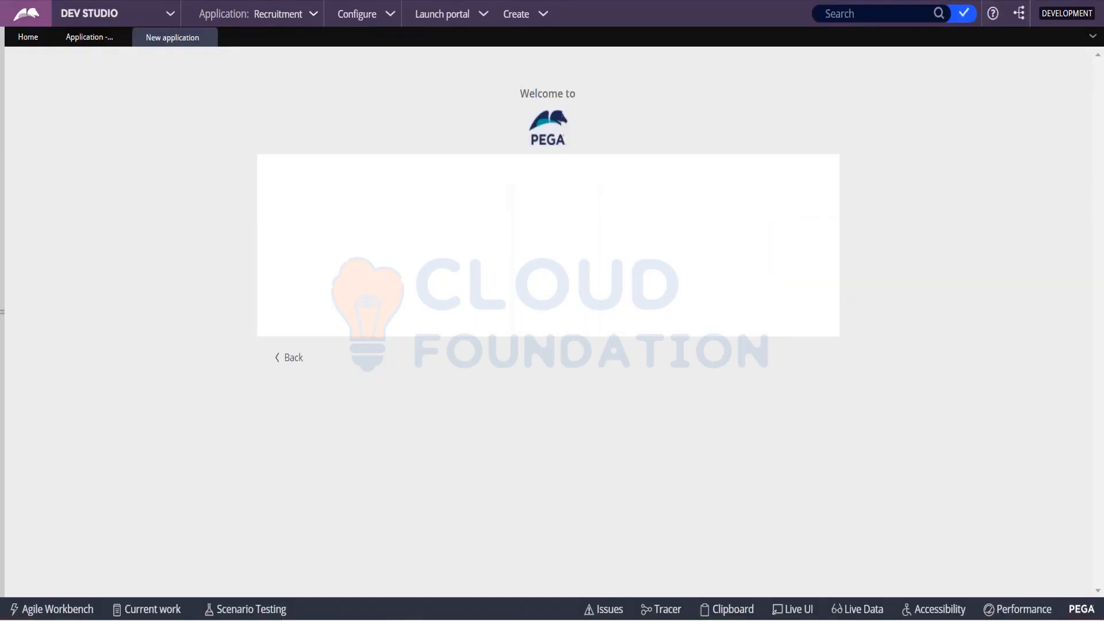
- Name the new application Rec Impl
click(438, 232)
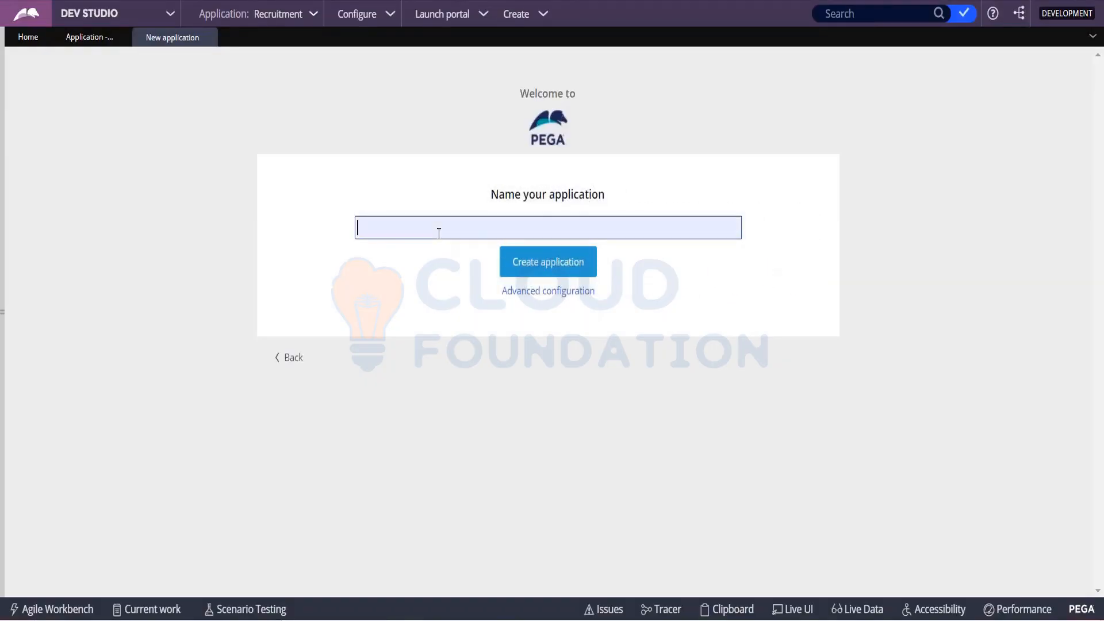
text(Rec)
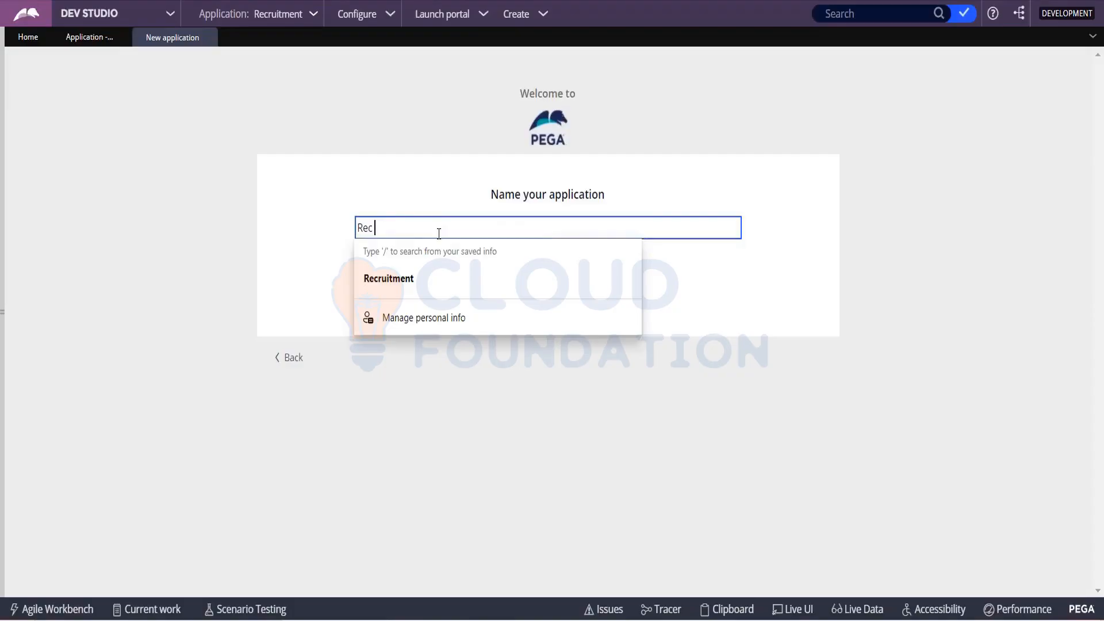
text( Impl)
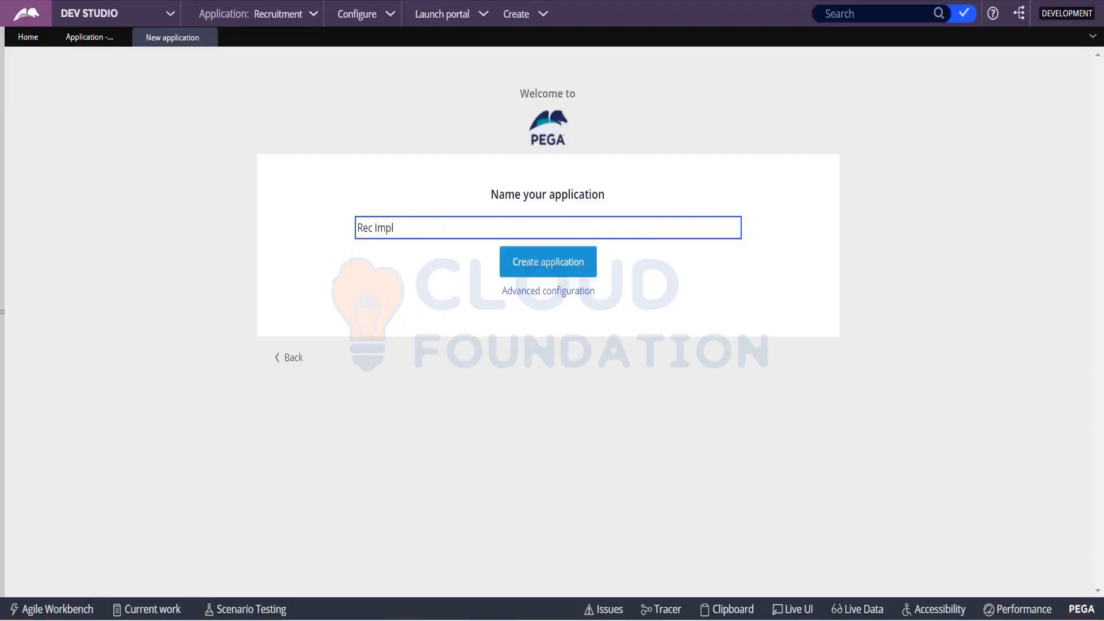
- Review the case class structure in the advanced configuration, save the implementation settings, and create the application
click(545, 298)
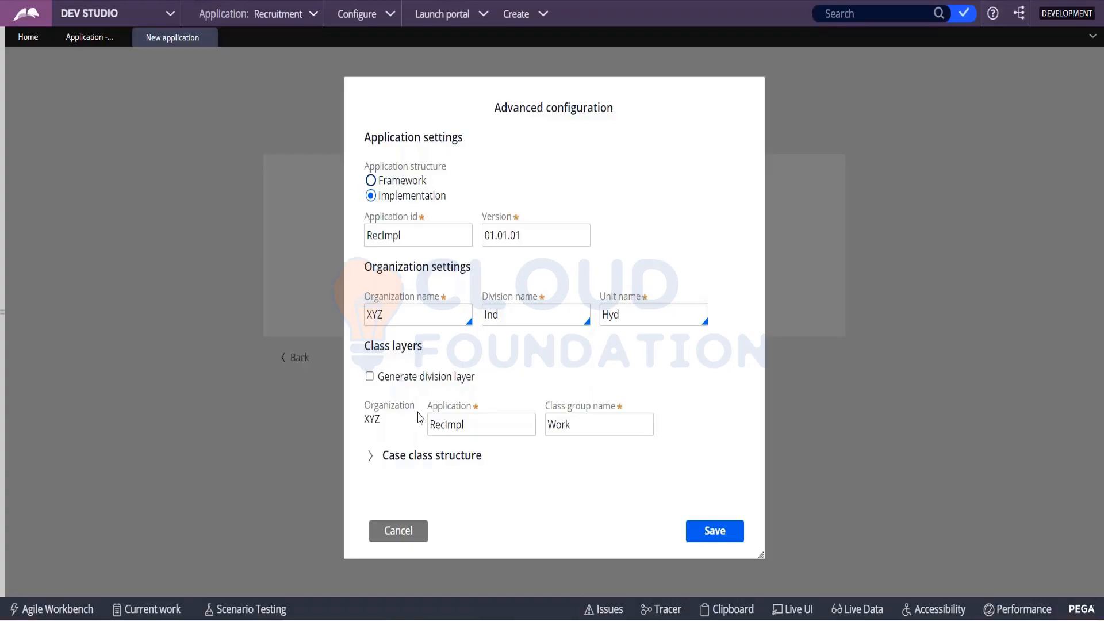
click(371, 456)
scroll(444, 365, down, 3)
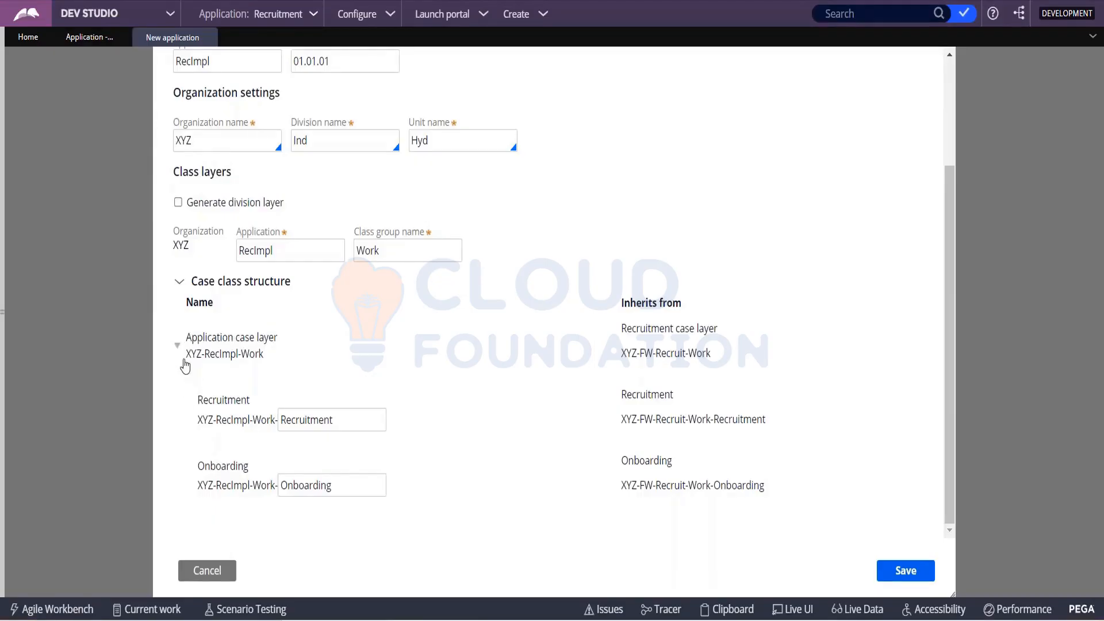
drag(185, 366, 271, 371)
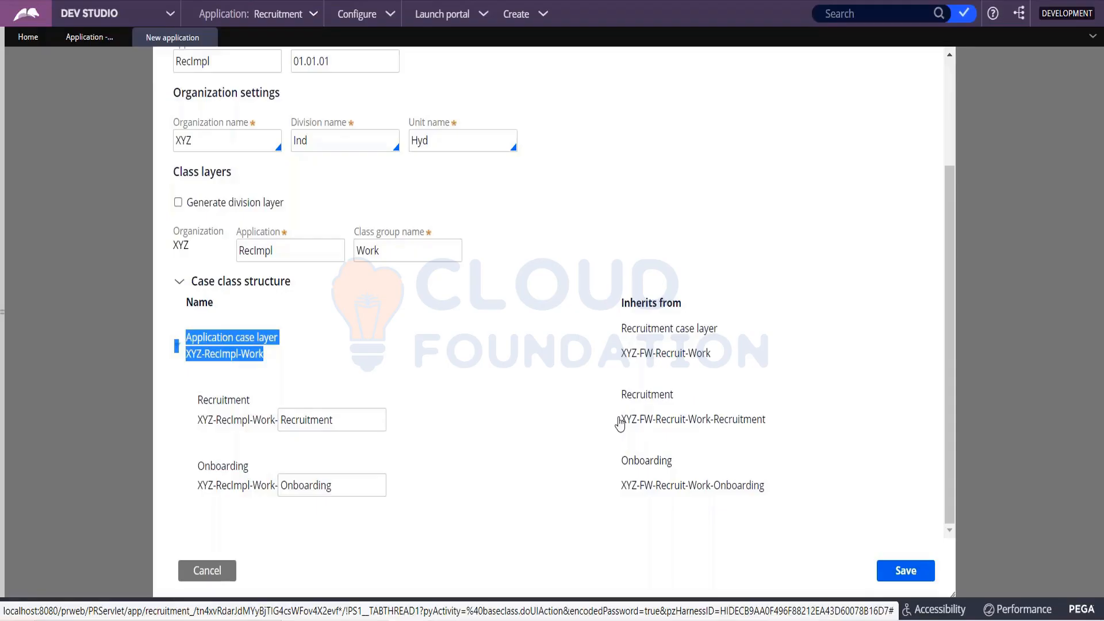
scroll(620, 424, up, 5)
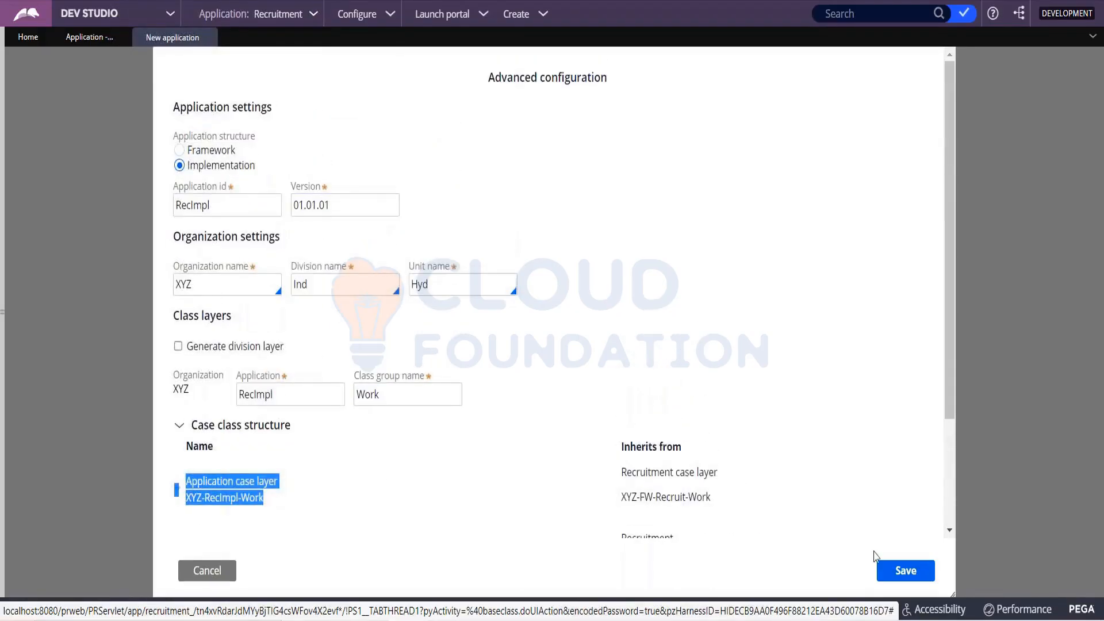
click(906, 571)
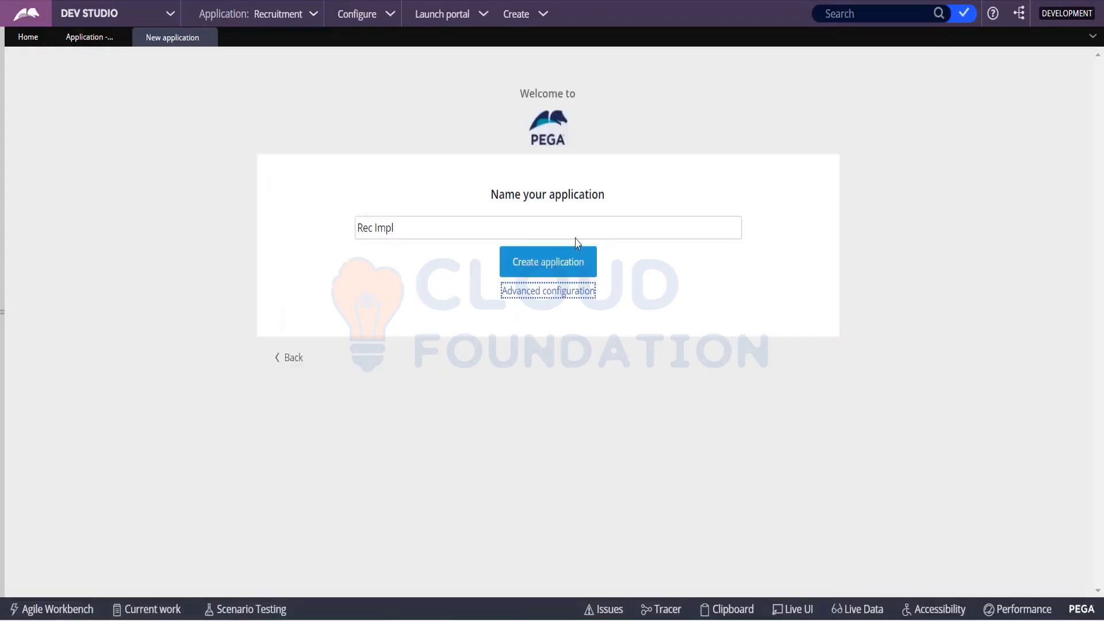
click(527, 263)
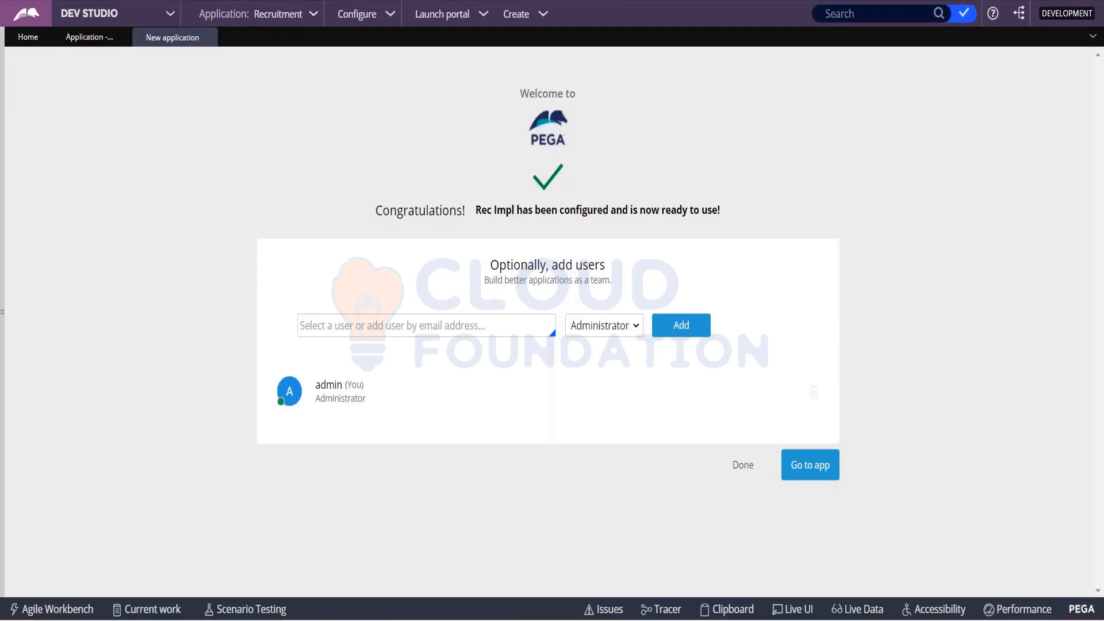
- Compare the administrator operator ID noted in Notepad with the user listed for the new application
key(alt+Tab)
click(196, 313)
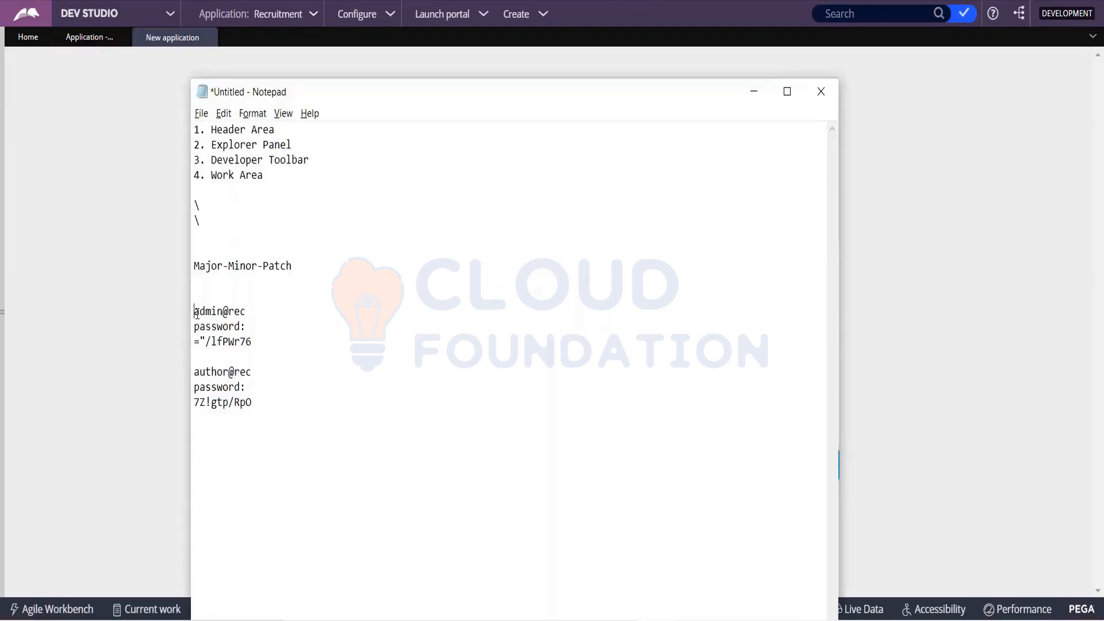
drag(196, 313, 246, 314)
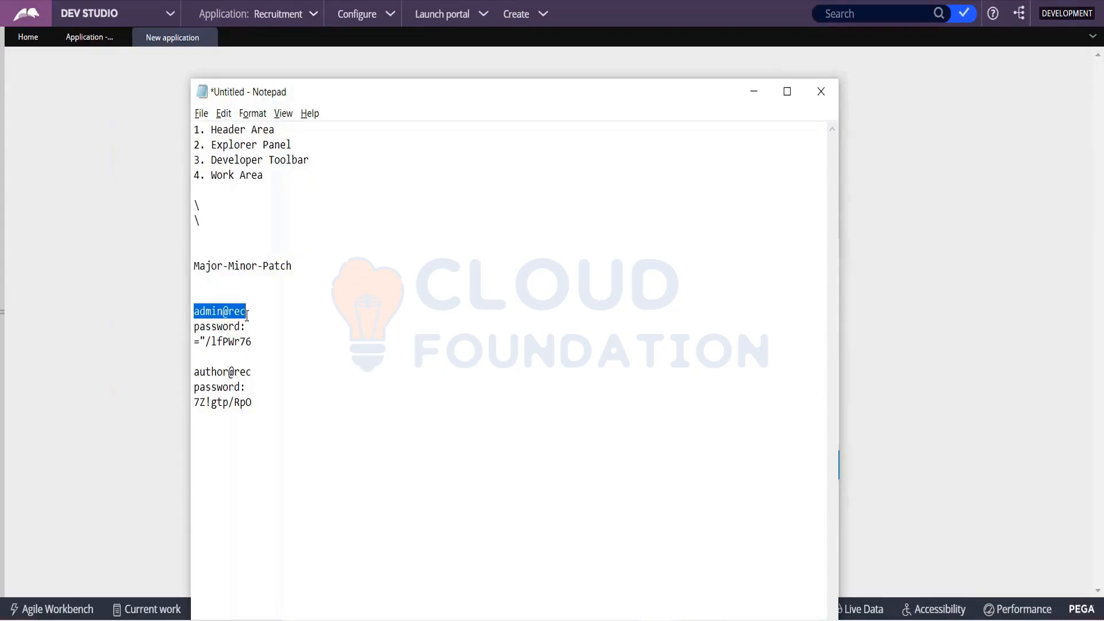
key(alt+Tab)
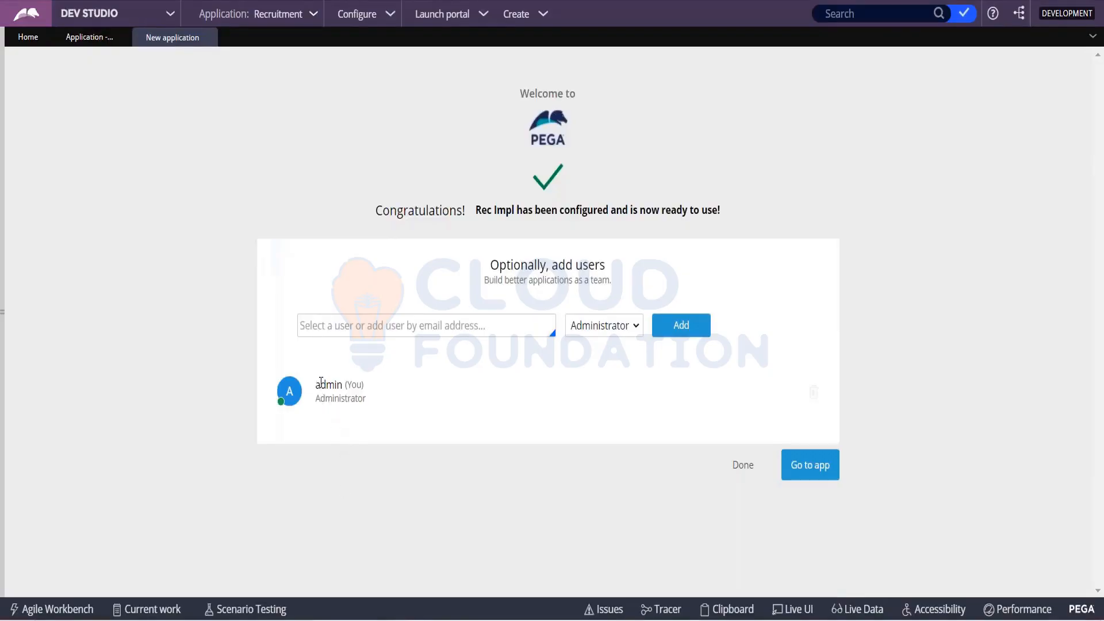
drag(316, 384, 352, 381)
click(325, 495)
- Add a new Administrator user to the Rec Impl application by entering a new operator ID
click(364, 316)
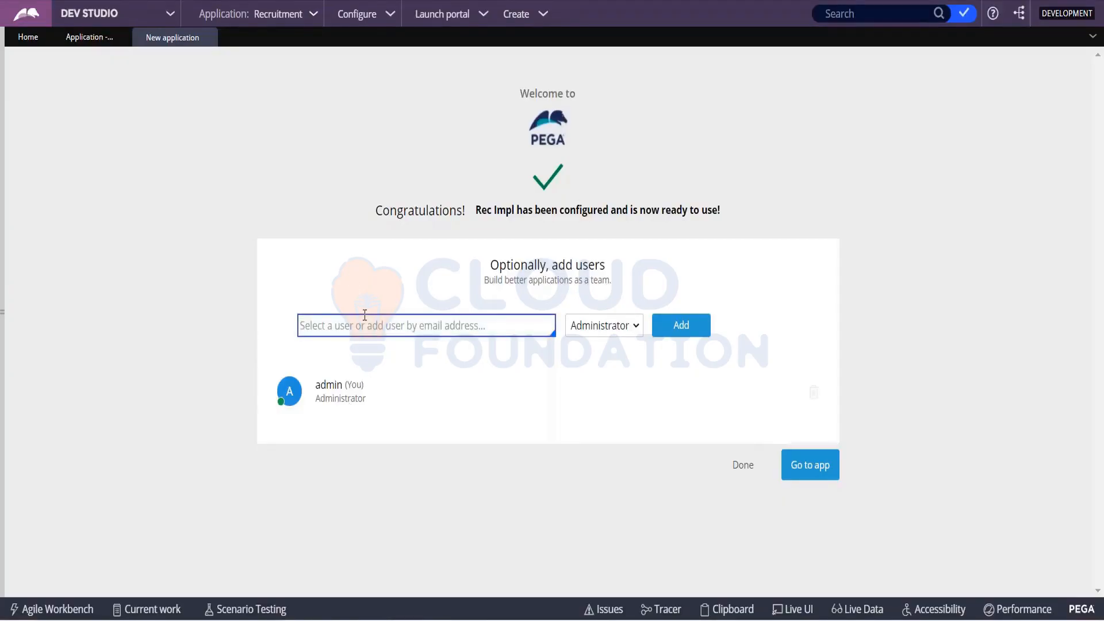
text(admin)
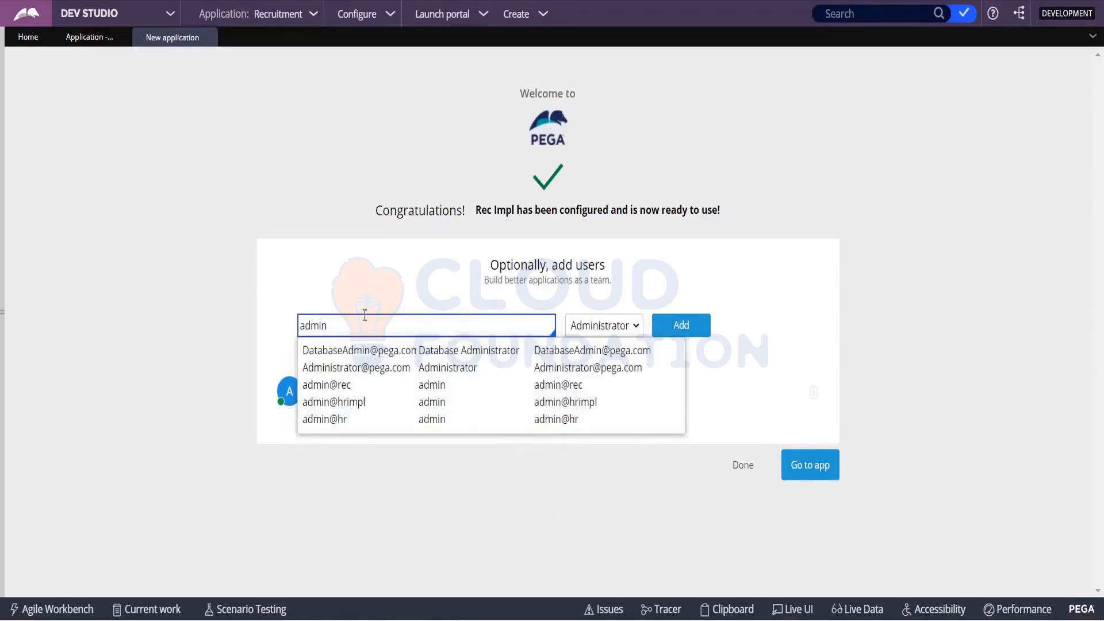
text(@)
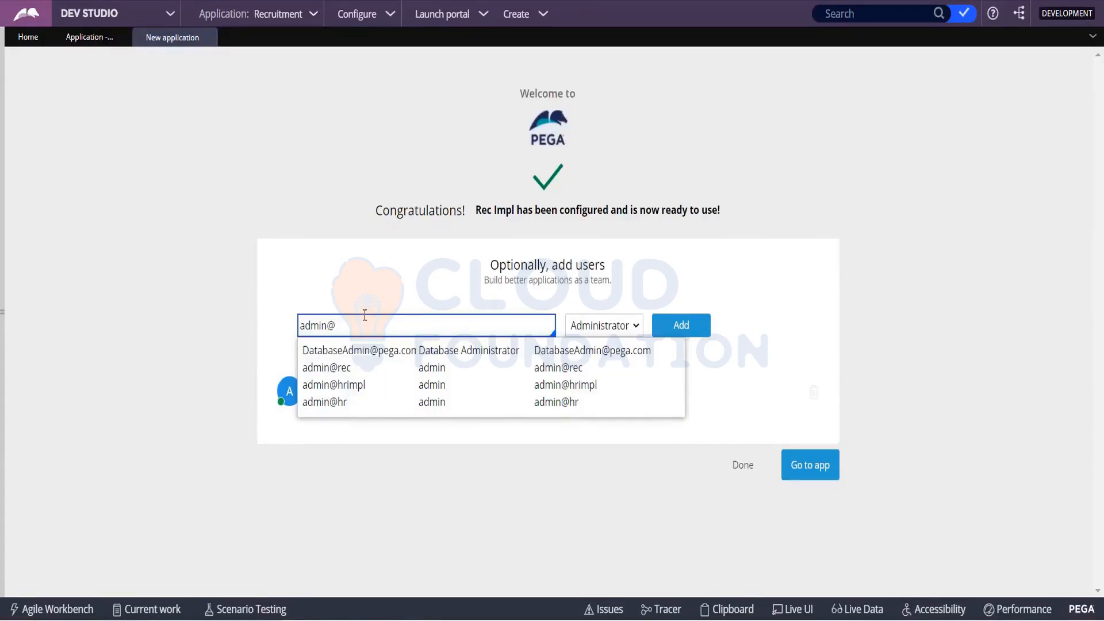
text(recmpl)
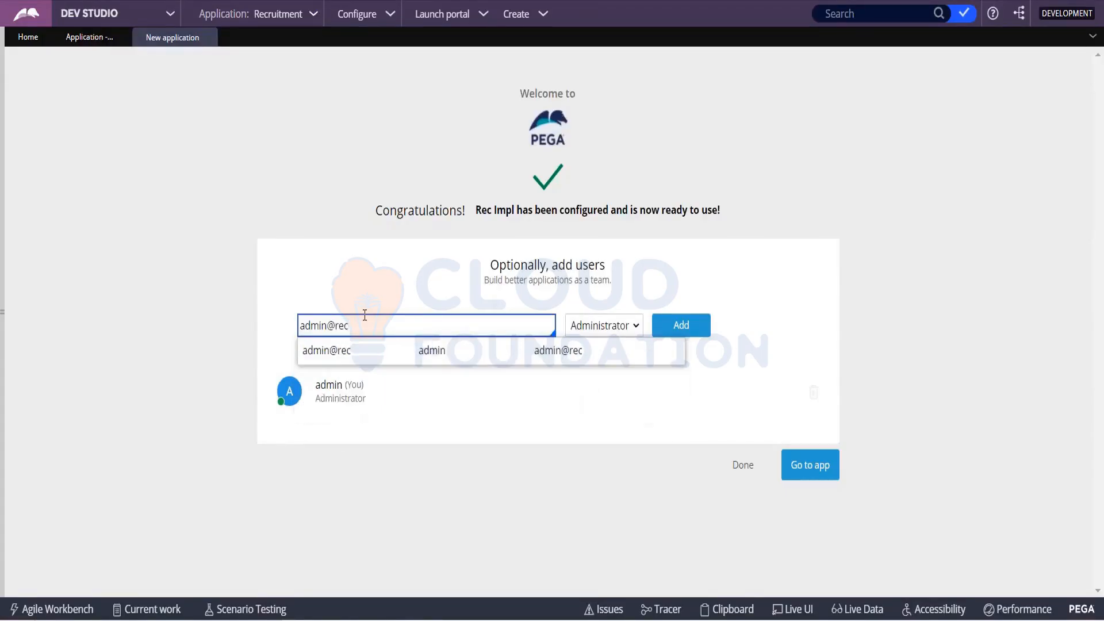
key(BackSpace)
key(BackSpace)
key(BackSpace)
text(impl)
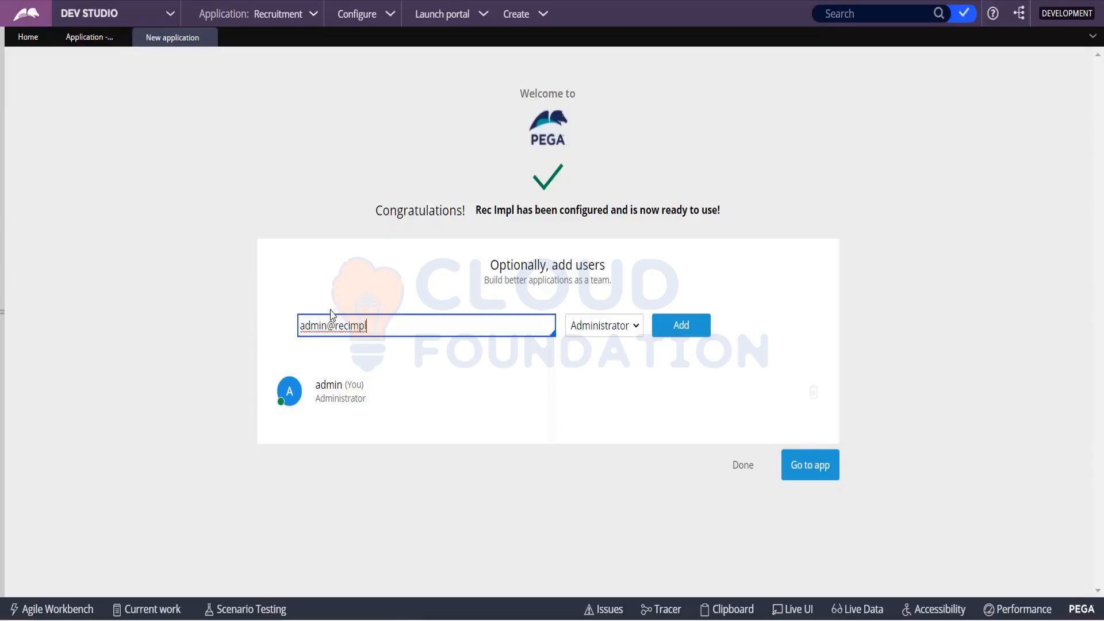
drag(302, 326, 381, 326)
click(670, 334)
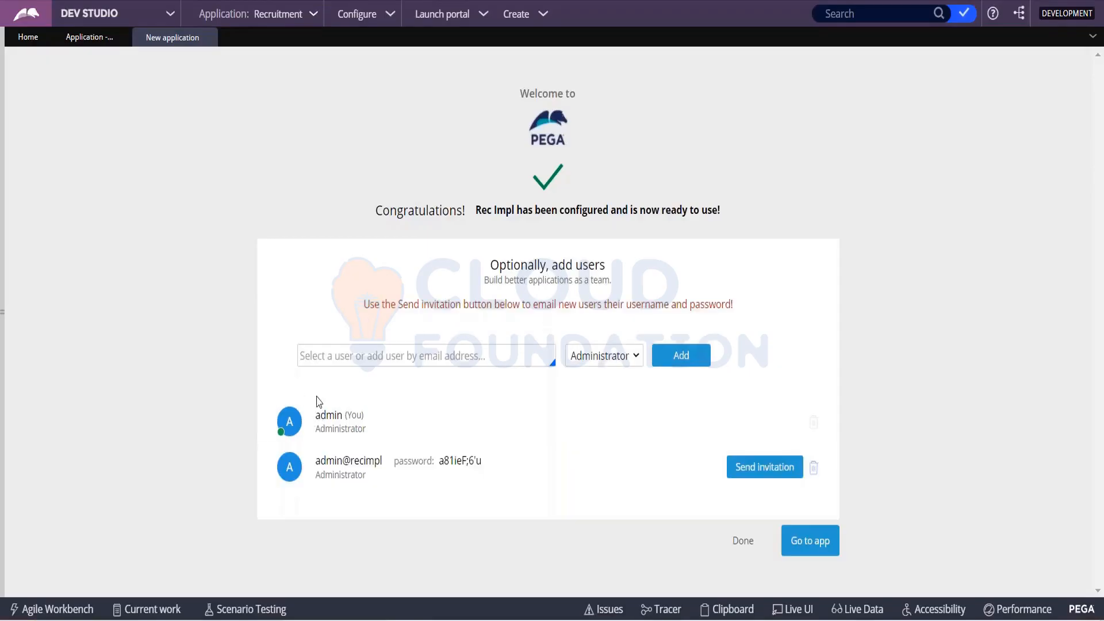
- Copy the new administrator's operator ID and password into the Notepad notes below the author's credentials, and return to Pega
drag(317, 415, 368, 412)
drag(317, 460, 486, 466)
key(ctrl+c)
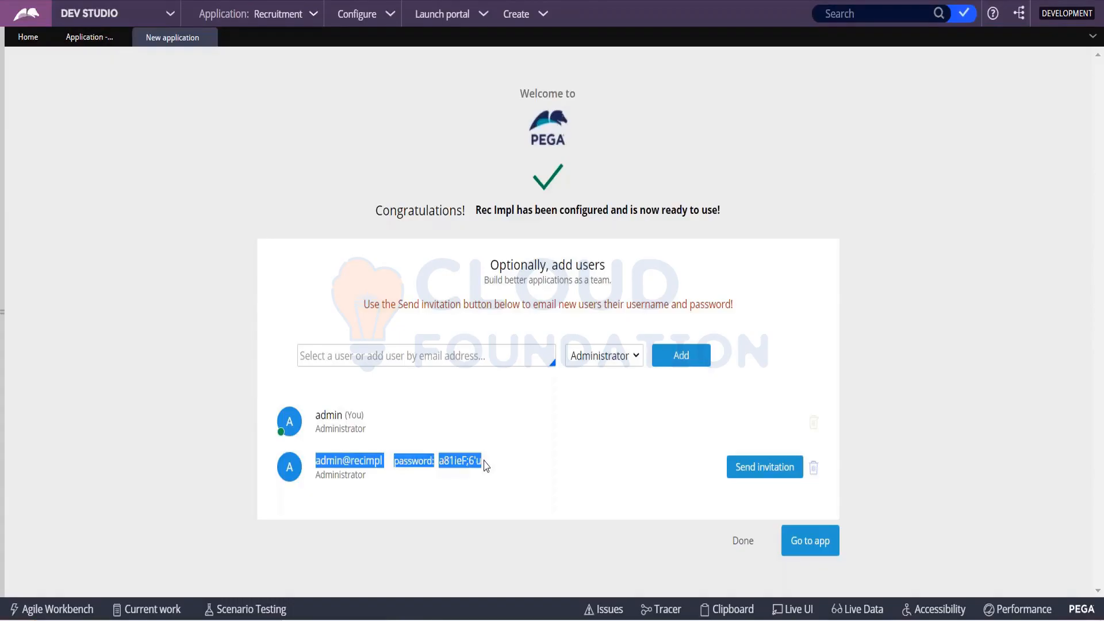
key(alt+Tab)
click(289, 444)
key(Return)
key(Return)
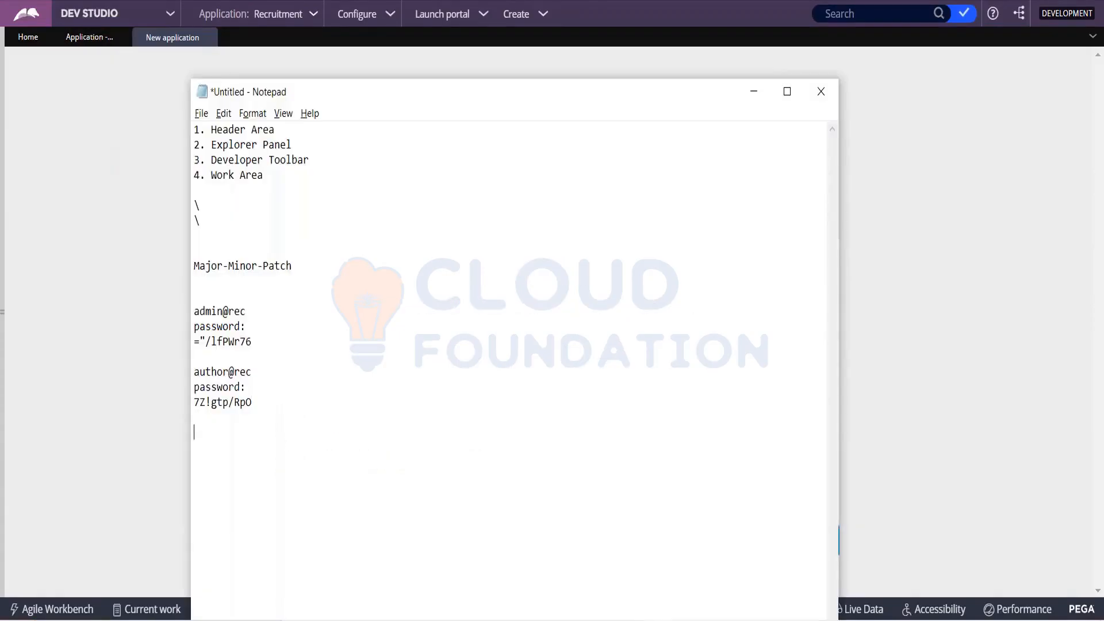
key(ctrl+v)
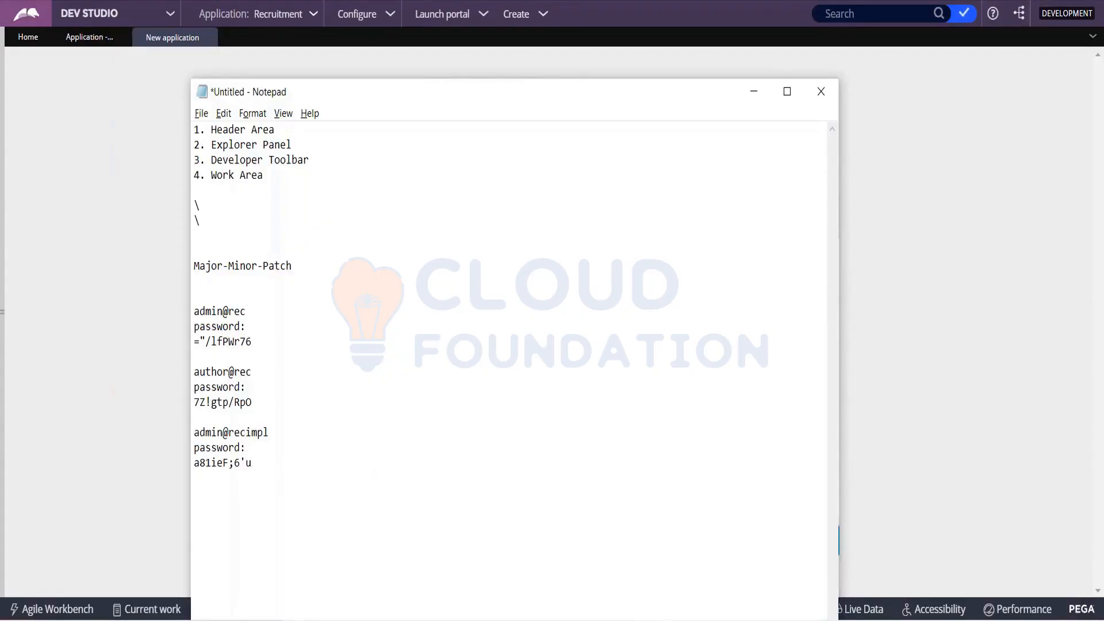
key(alt+Tab)
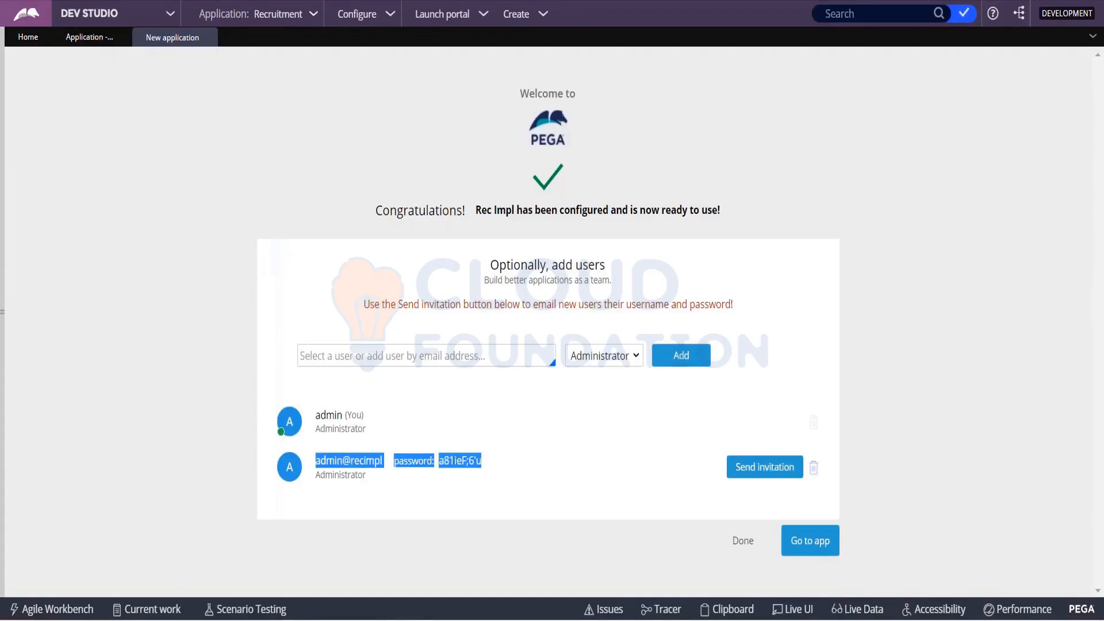
click(190, 447)
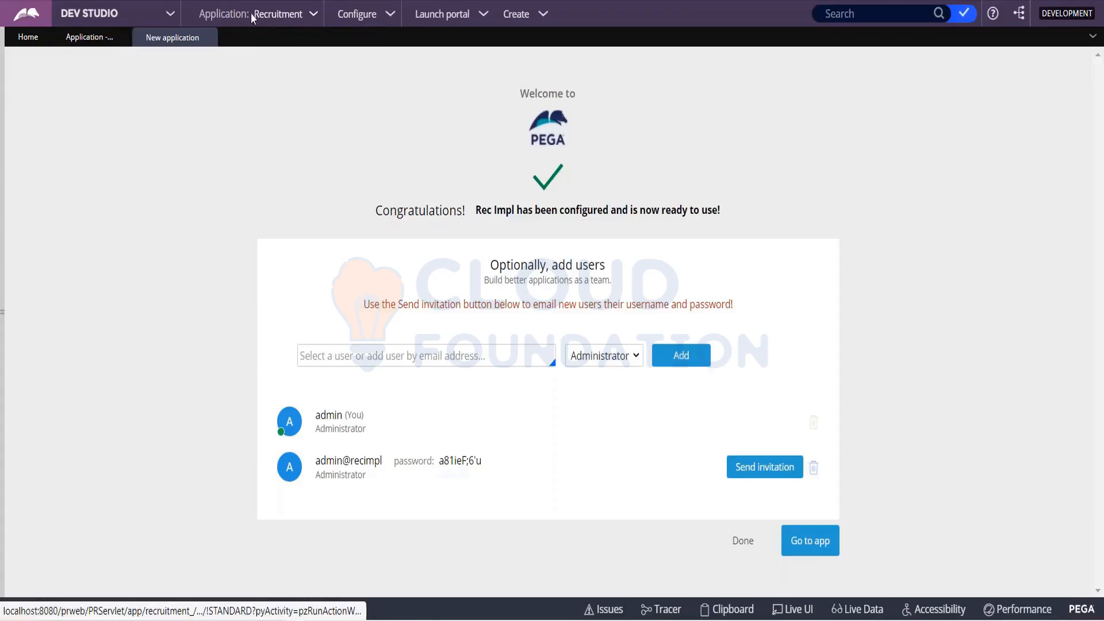
- Open the Recruitment application's definition and examine which application it is built on
click(313, 16)
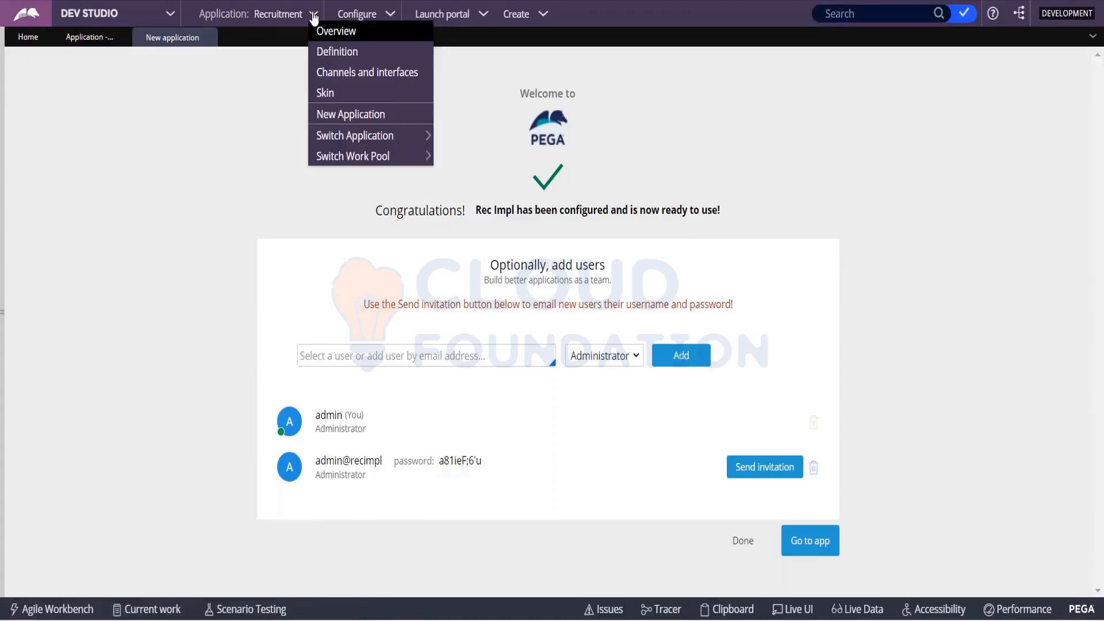
click(329, 53)
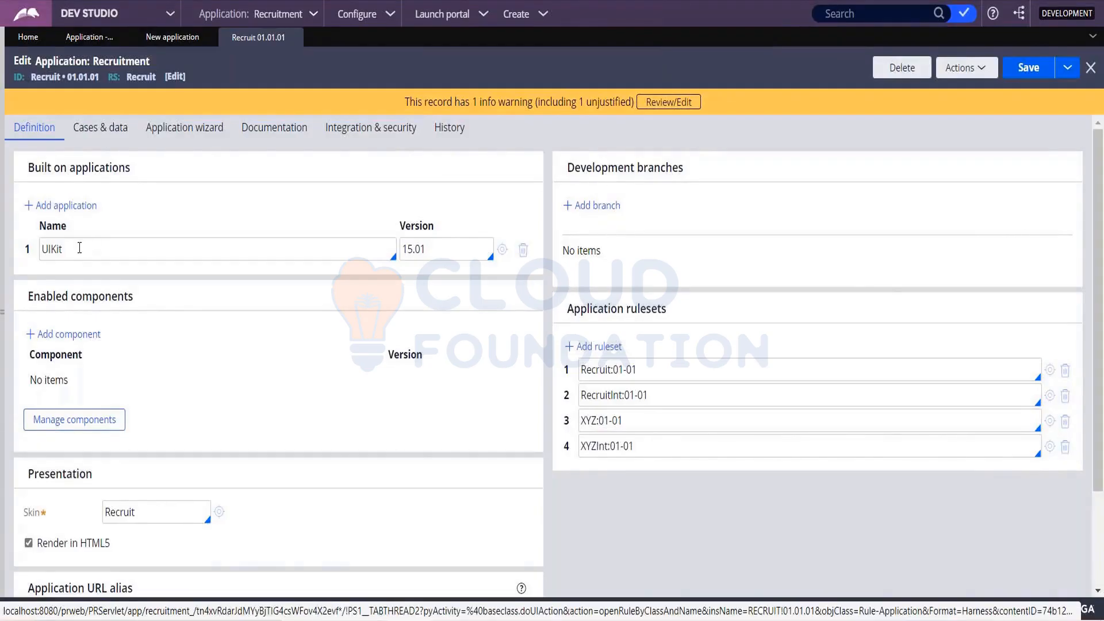
click(55, 247)
drag(61, 249, 40, 248)
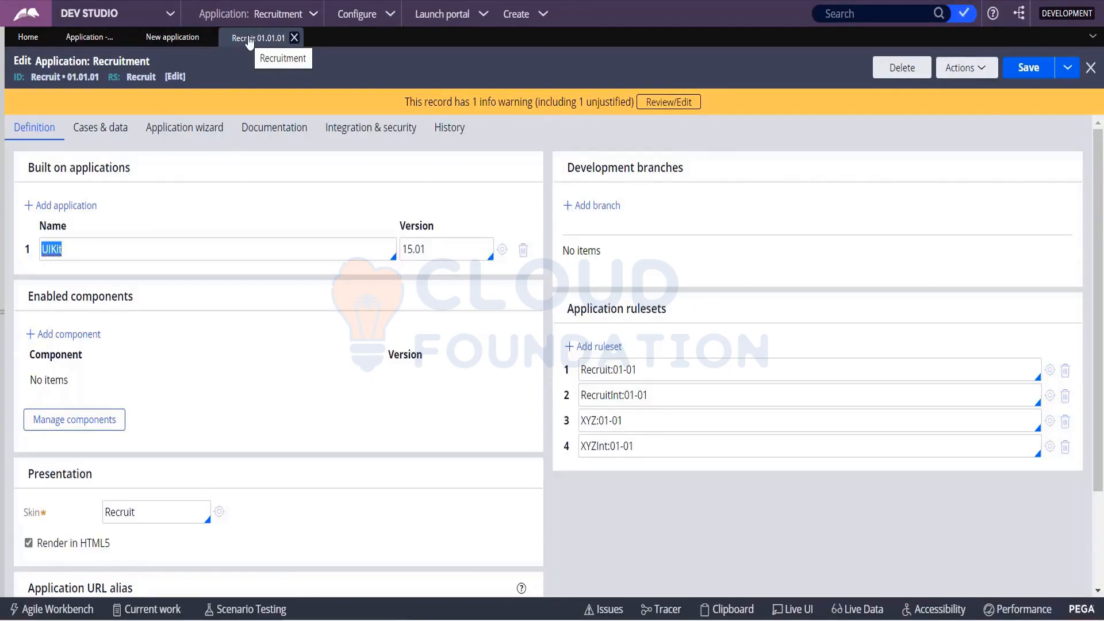
- Return to the new application page, switch to the Rec Impl application, and open it in Dev Studio
click(170, 38)
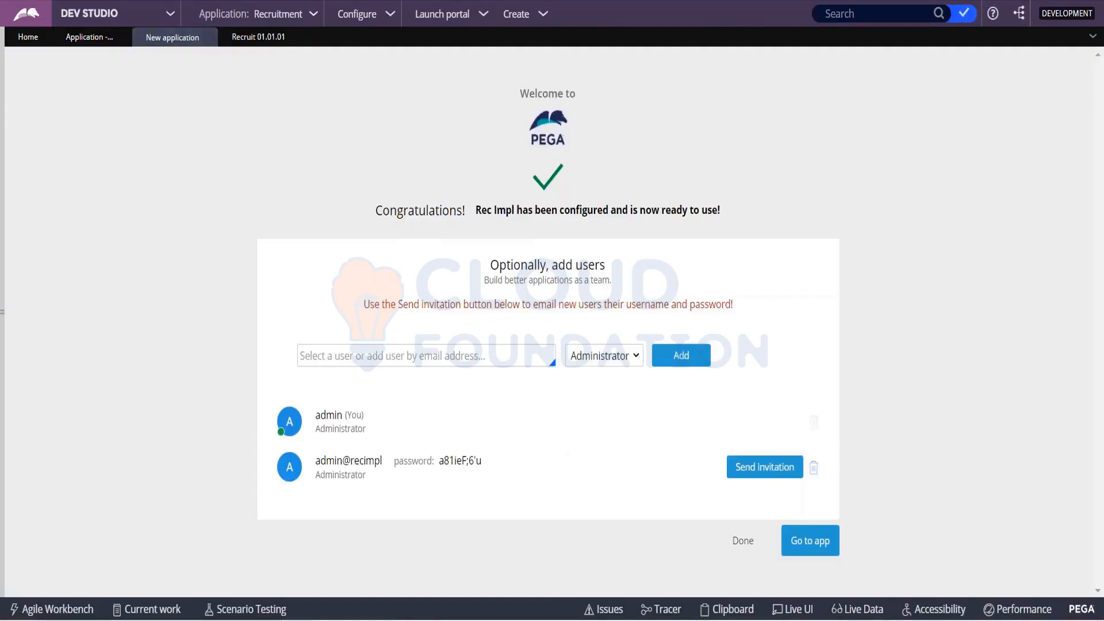
click(809, 549)
click(313, 15)
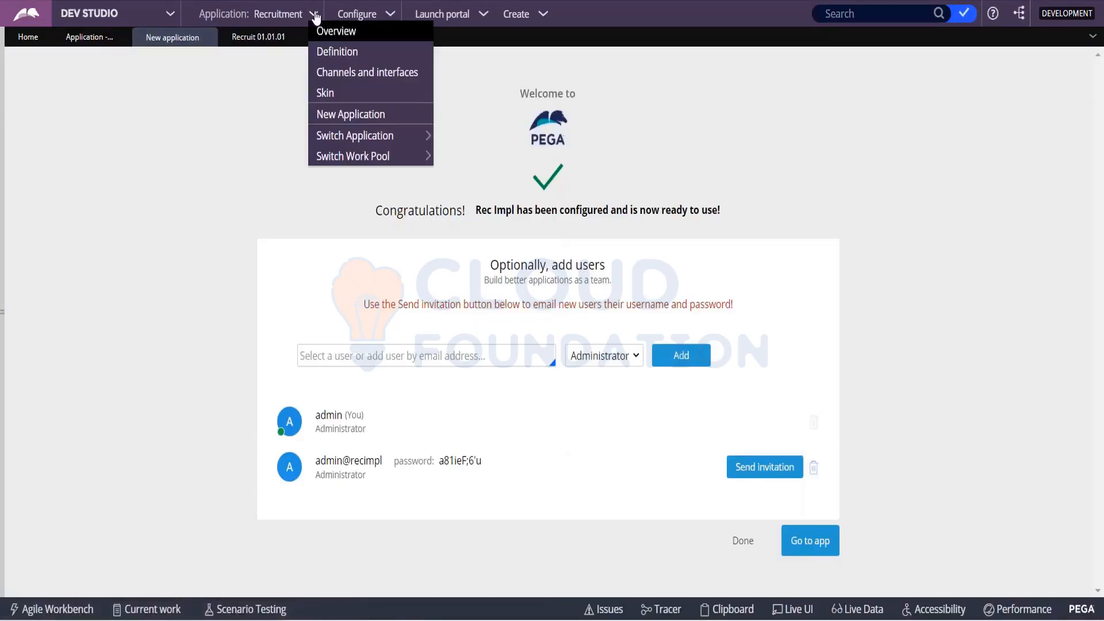
mouse_move(378, 138)
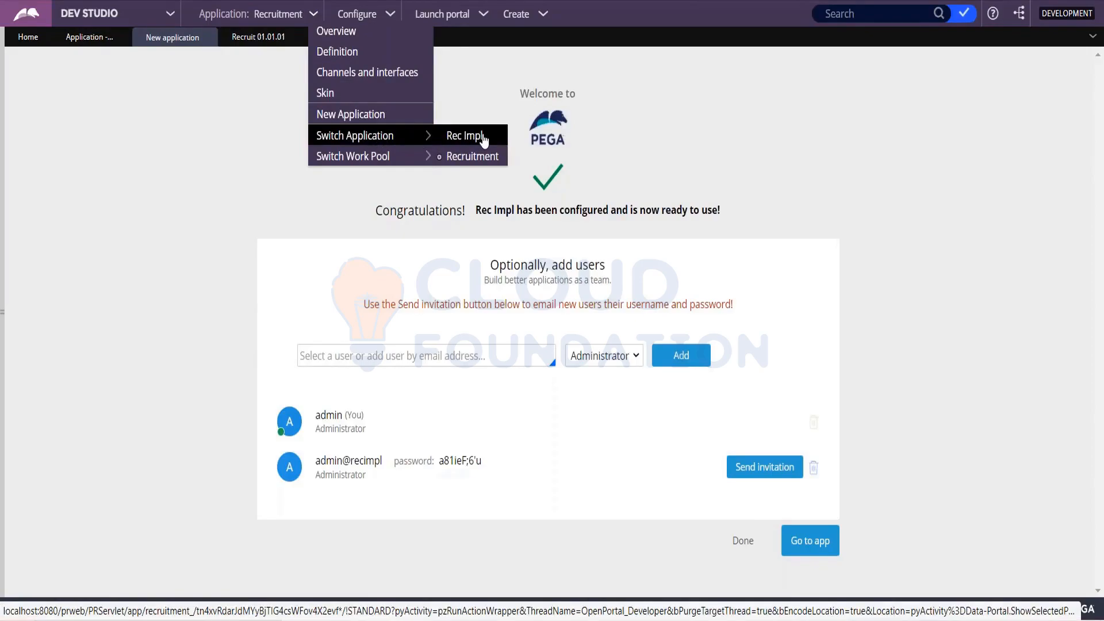
click(465, 137)
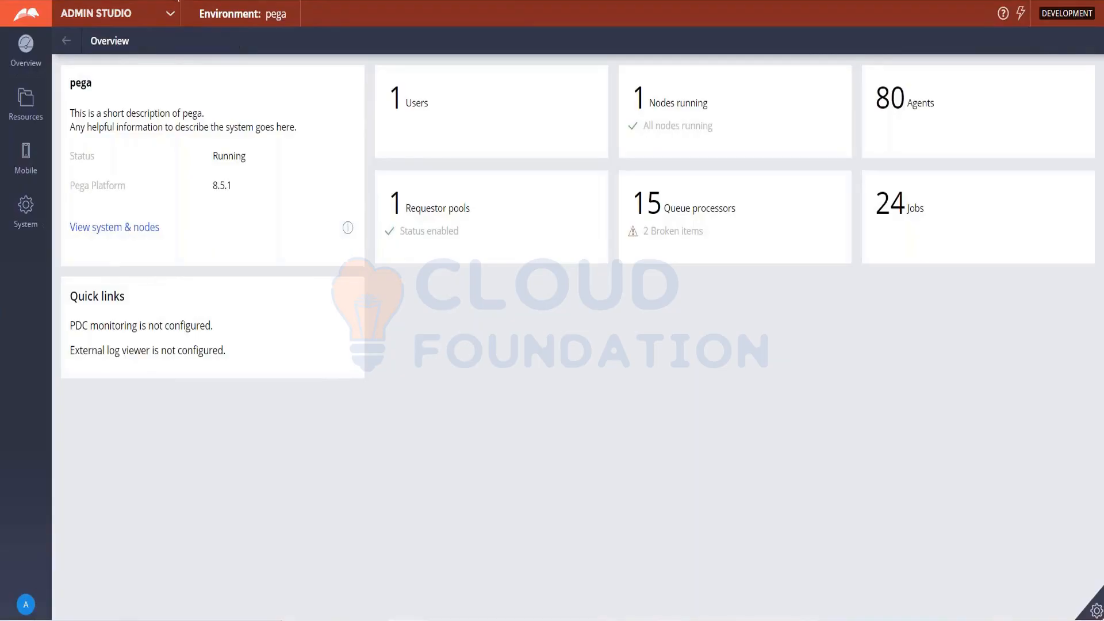
click(170, 14)
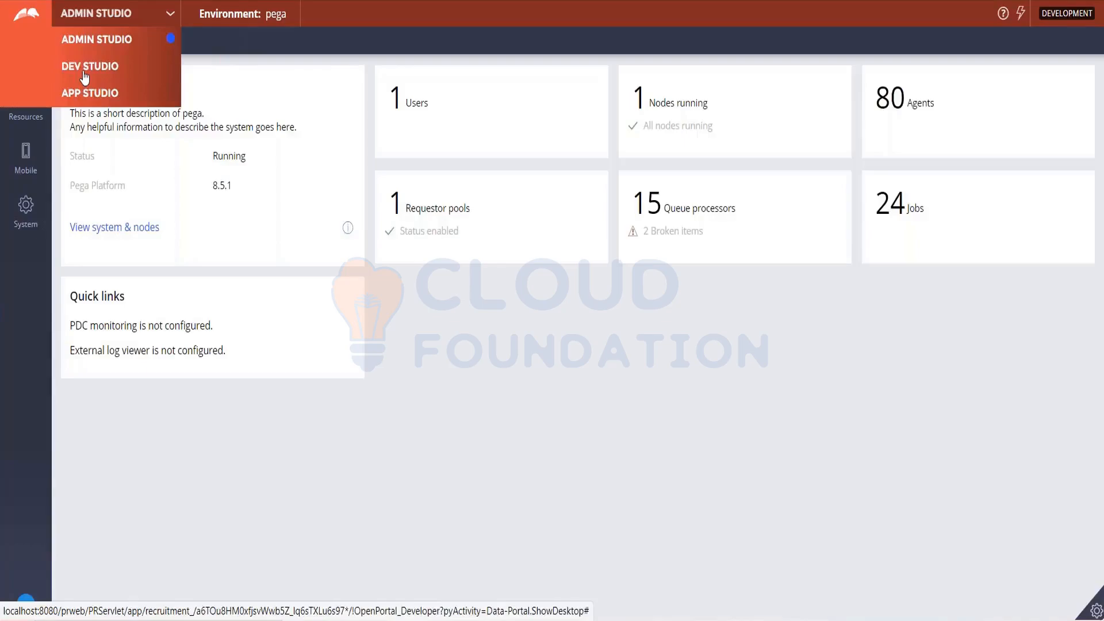
click(84, 73)
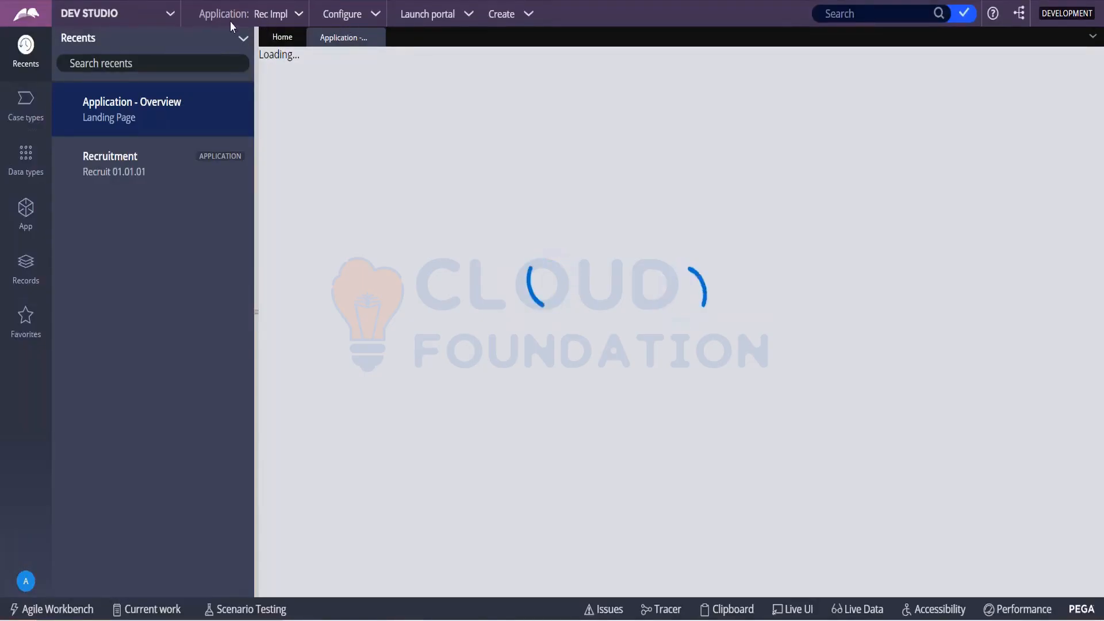
- Open the Rec Impl application's definition and examine the Recruit application it is built on
click(303, 19)
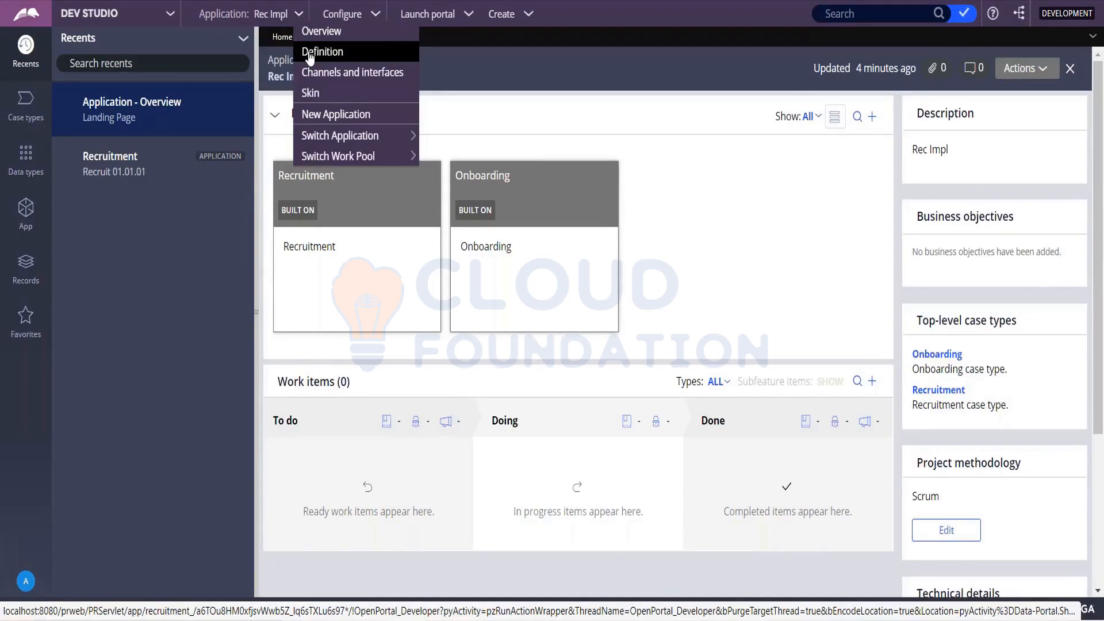
click(310, 53)
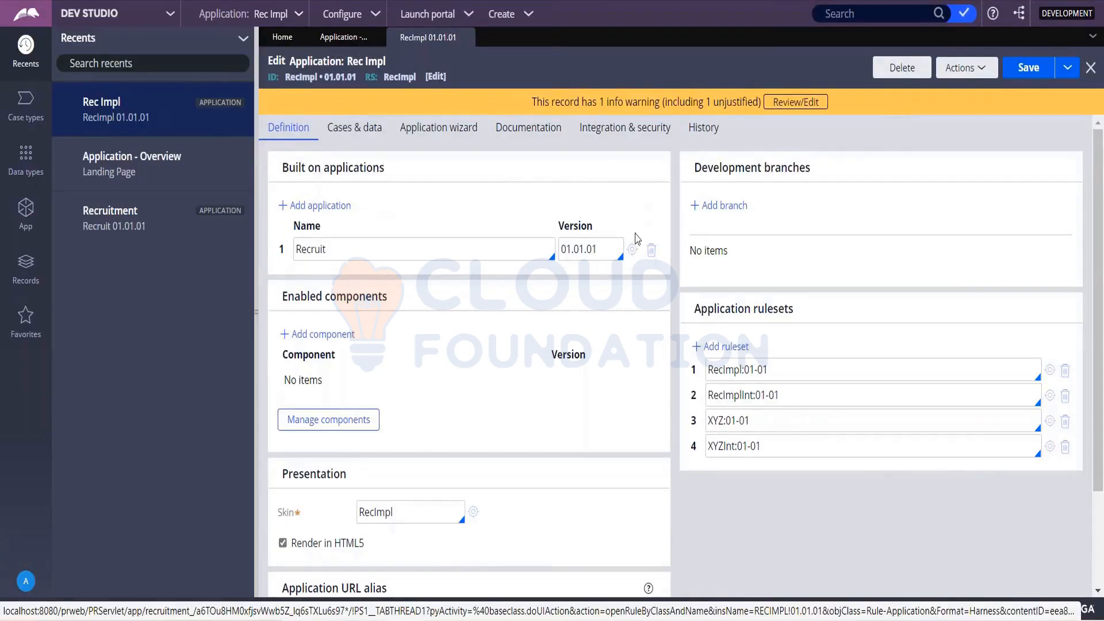
click(632, 250)
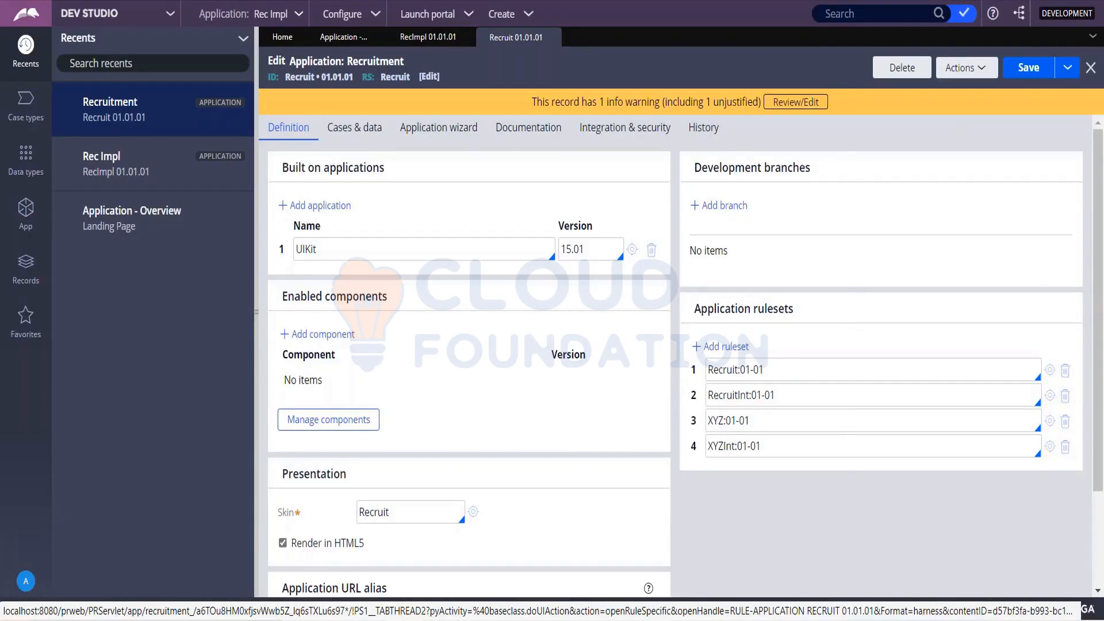
- Switch to Notepad and add blank lines to separate a new section from the saved credentials
key(alt+Tab)
click(361, 309)
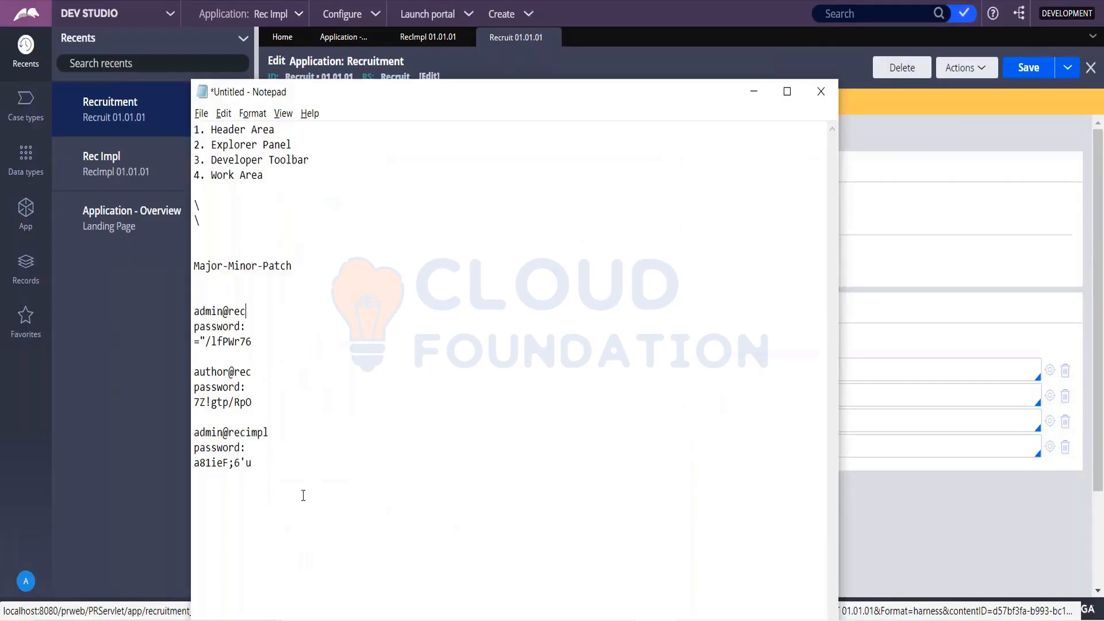
key(Return)
key(Return)
key(Return)
key(Return)
key(Return)
key(Return)
key(Return)
key(Return)
key(Return)
key(Return)
key(Return)
key(Return)
key(Return)
key(Return)
key(Return)
key(Return)
key(Return)
key(Return)
key(Return)
key(Return)
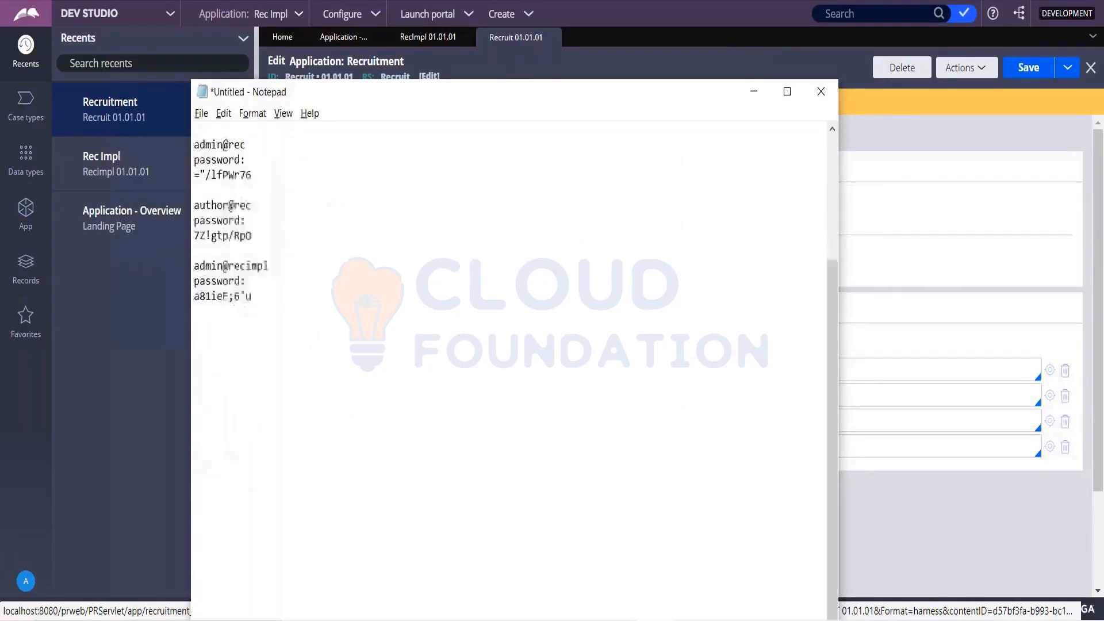
click(220, 180)
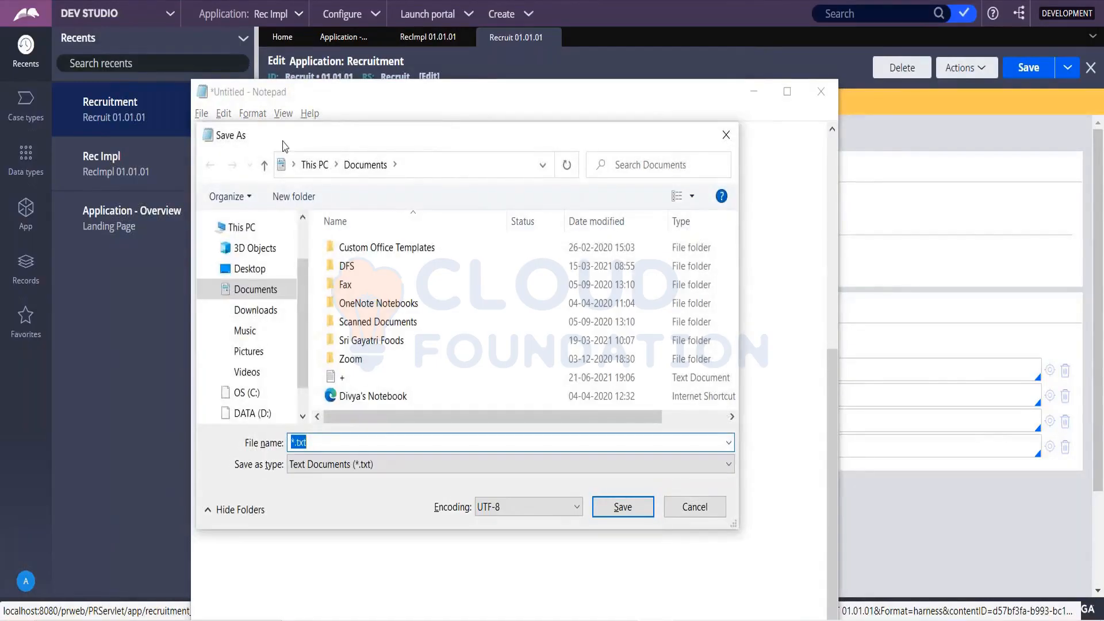
click(727, 135)
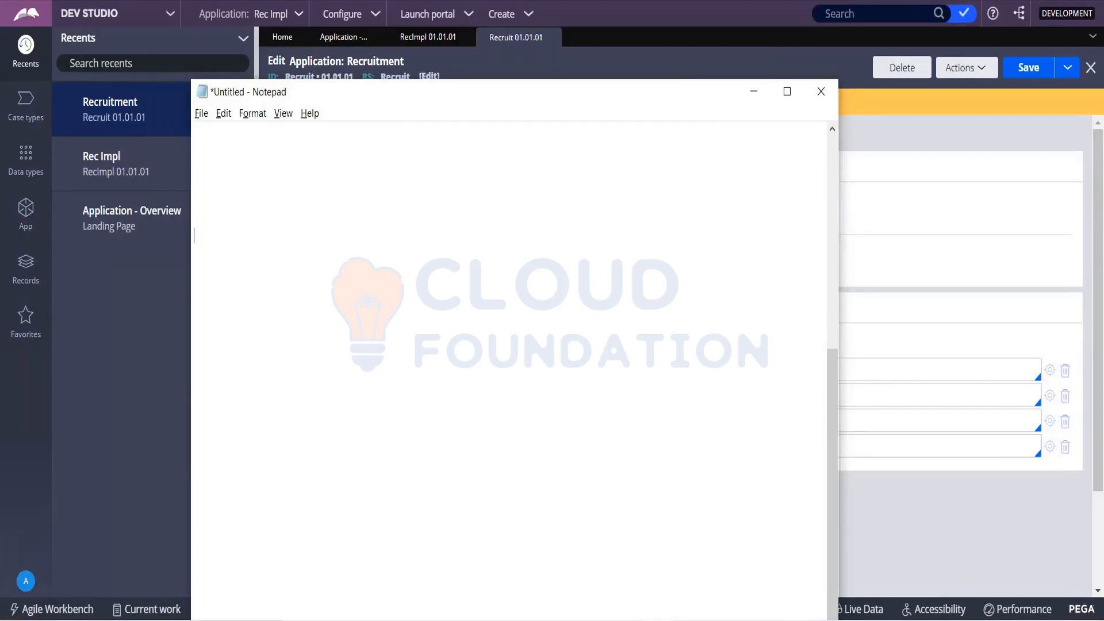
- Write the question line "FW ----> FW ?" in the new section of the notes
text(Fw ----> FW)
key(BackSpace)
text(W  ?)
- Switch to Pega, examine the Rec Impl application's definition again, and return to Notepad
key(alt+Tab)
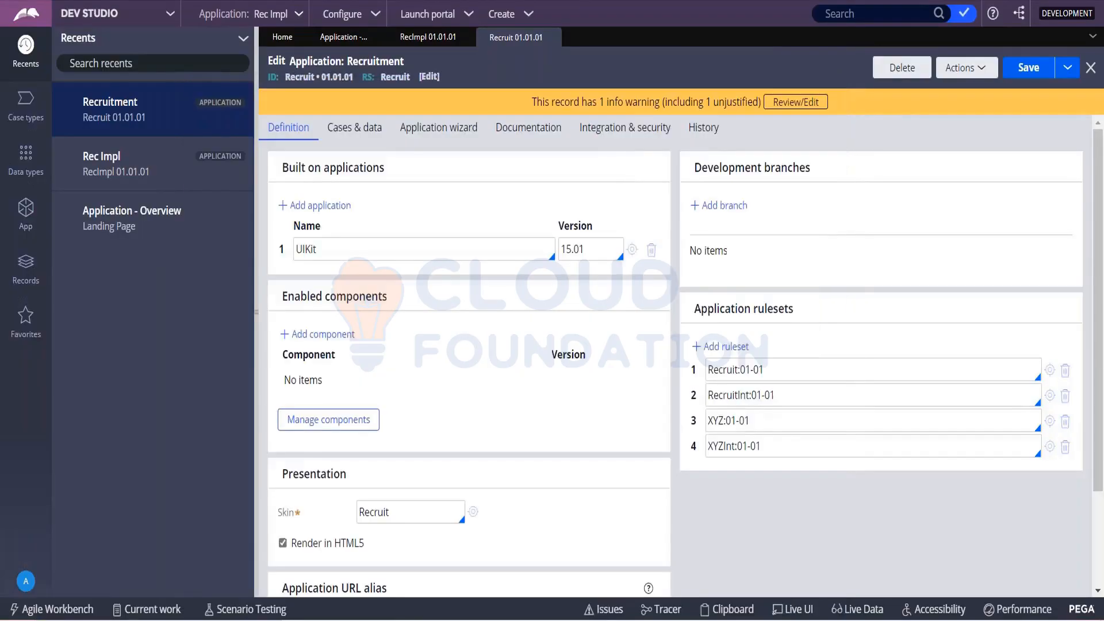
click(448, 37)
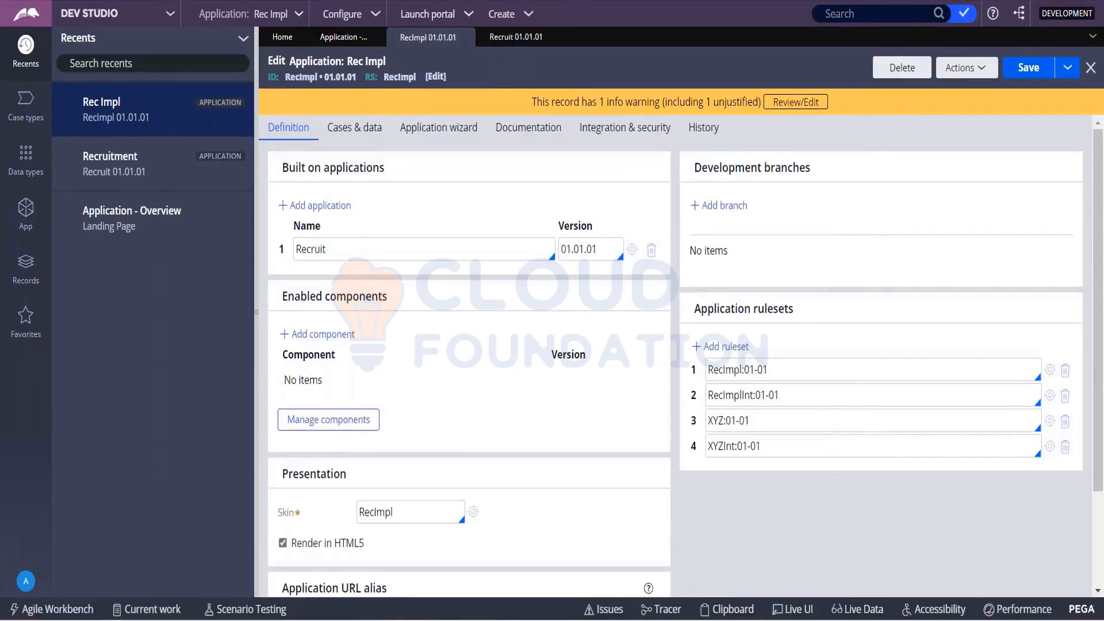
key(alt+Tab)
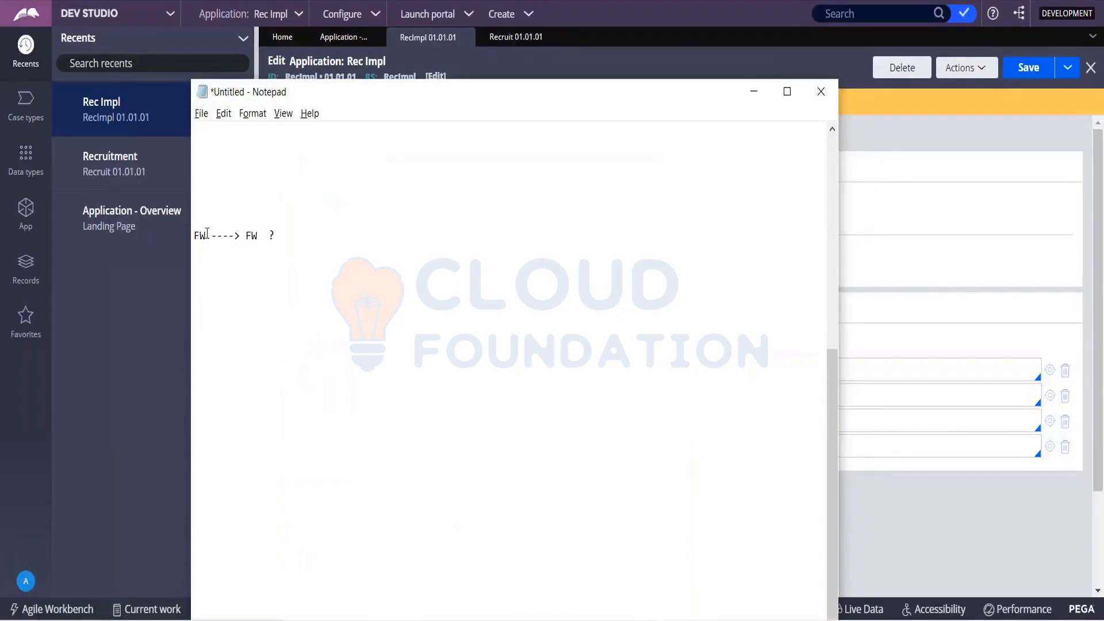
- Answer the "FW ----> FW ?" line with YES and add the question line "FW ----> IMPL ?" below it
click(276, 240)
text(YES)
key(Return)
text(HW)
key(BackSpace)
key(BackSpace)
key(BackSpace)
text(FW ----> IMPL ?)
- Highlight the IMPL and FW terms of the second line in turn and answer it with YES
drag(245, 251, 269, 255)
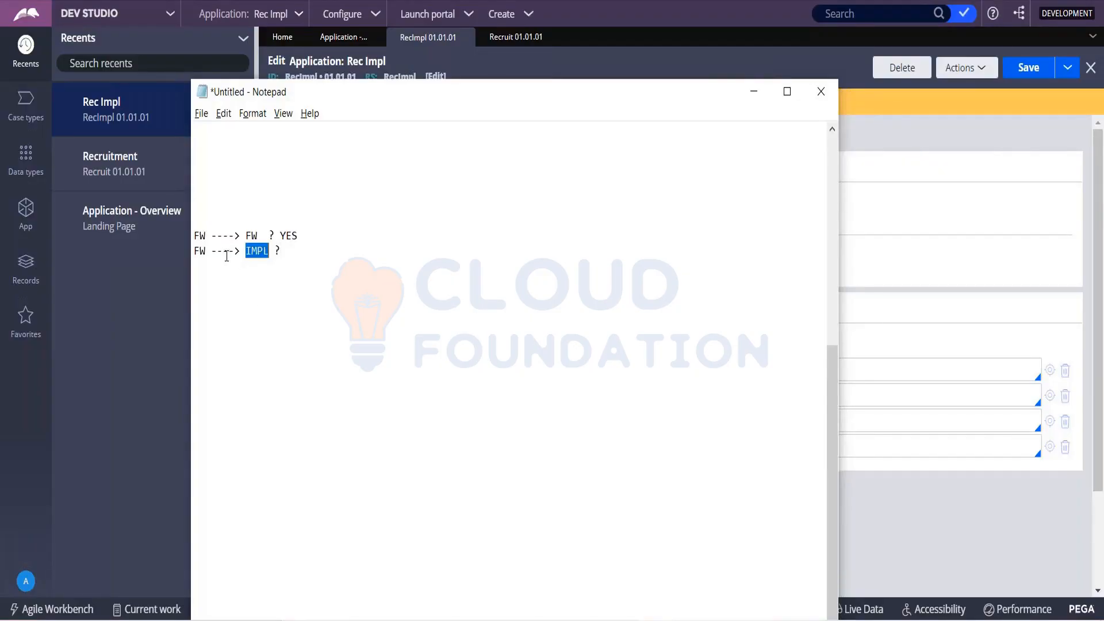
double_click(200, 251)
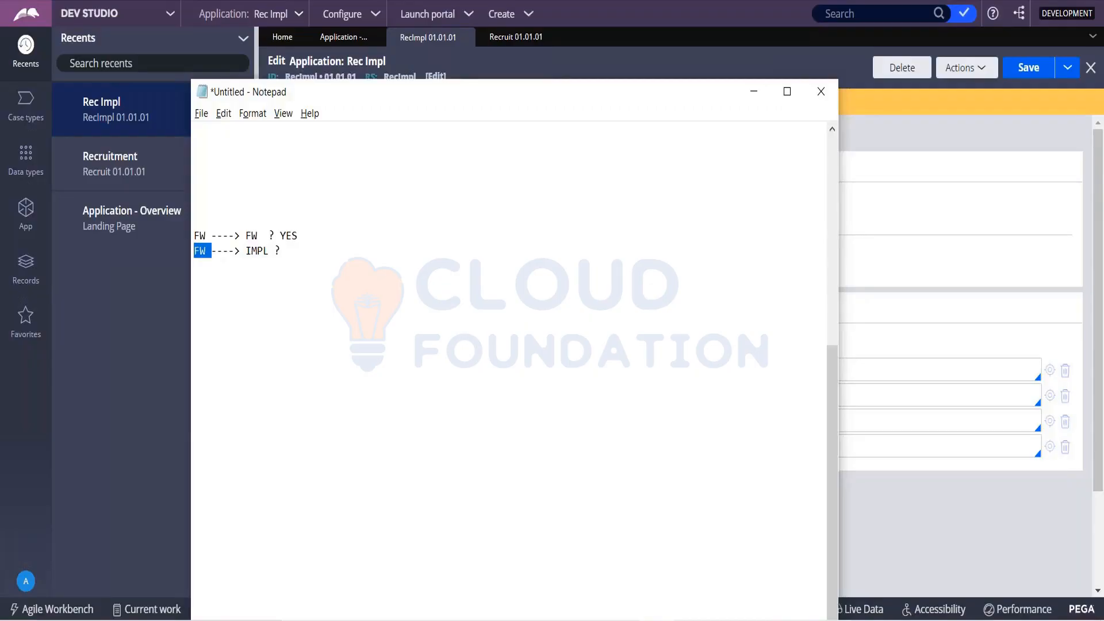
click(303, 260)
text(YES)
- Add the line "IMPL---> FW ? NO" to the notes, checking the new application page in Pega before answering
key(Return)
text(MPL----)
key(BackSpace)
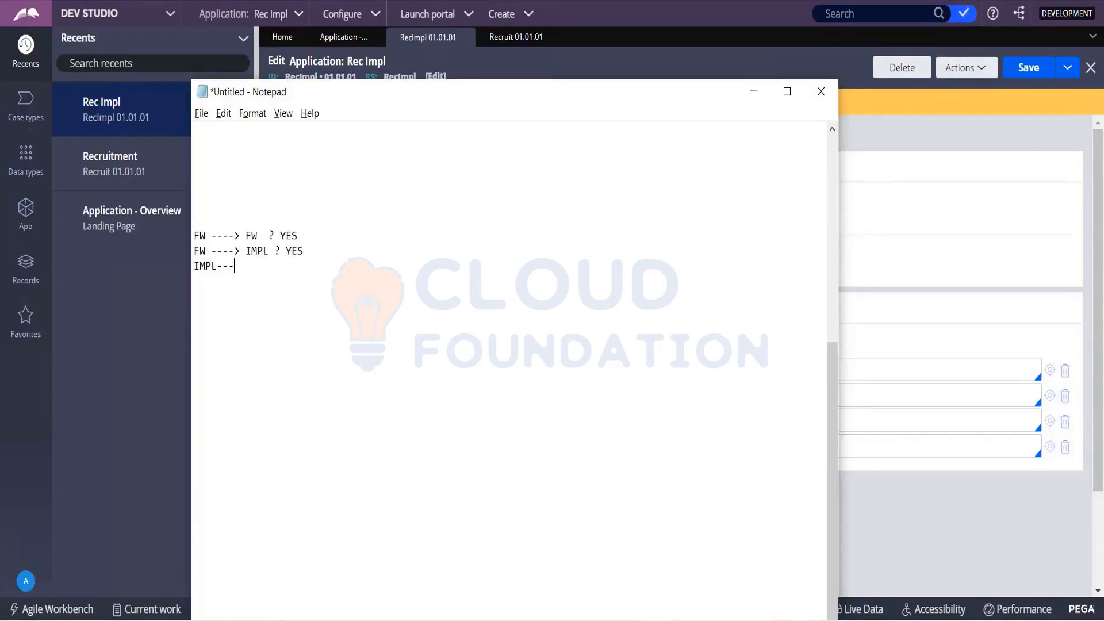
text(> FW)
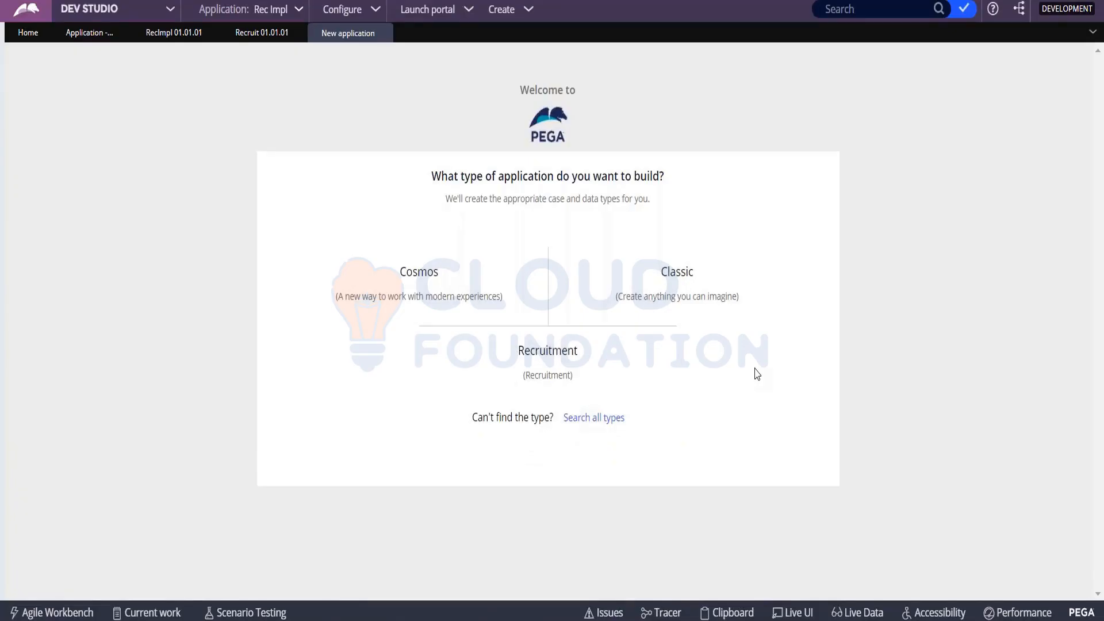
key(alt+Tab)
click(296, 266)
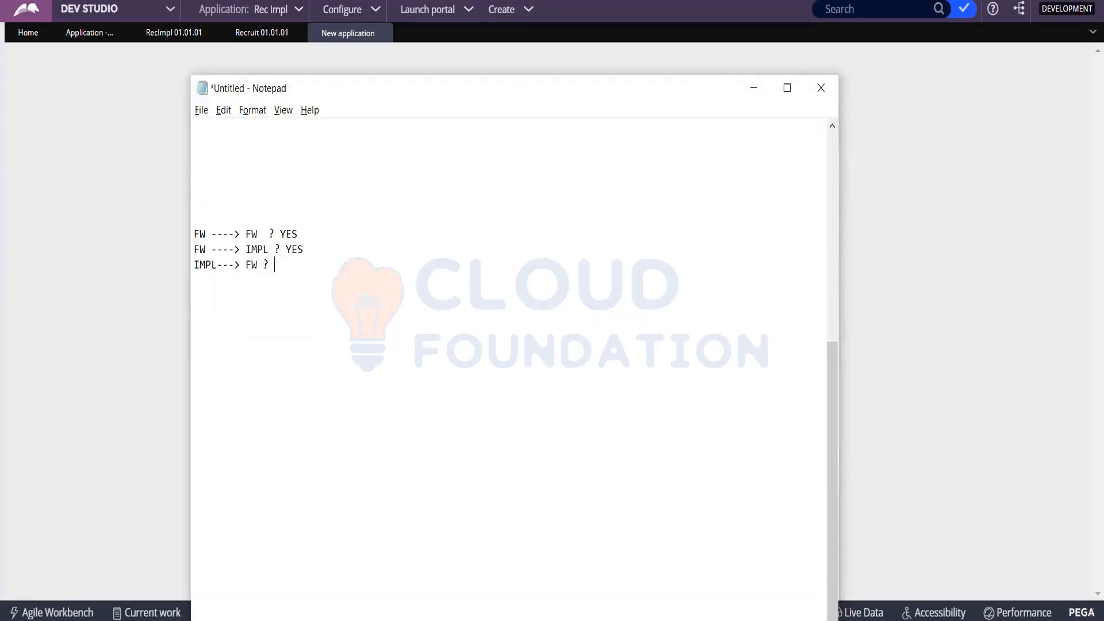
text(NO)
- Add a fourth line to the notes reading "IMPL---> IMPL ? NO"
key(Return)
text(IMPL---> OI)
key(BackSpace)
key(BackSpace)
text(IMPL ? NO)
- Extend the first line's framework chain with two more arrows to FW, and minimize Notepad to return to Pega
click(264, 233)
text(---)
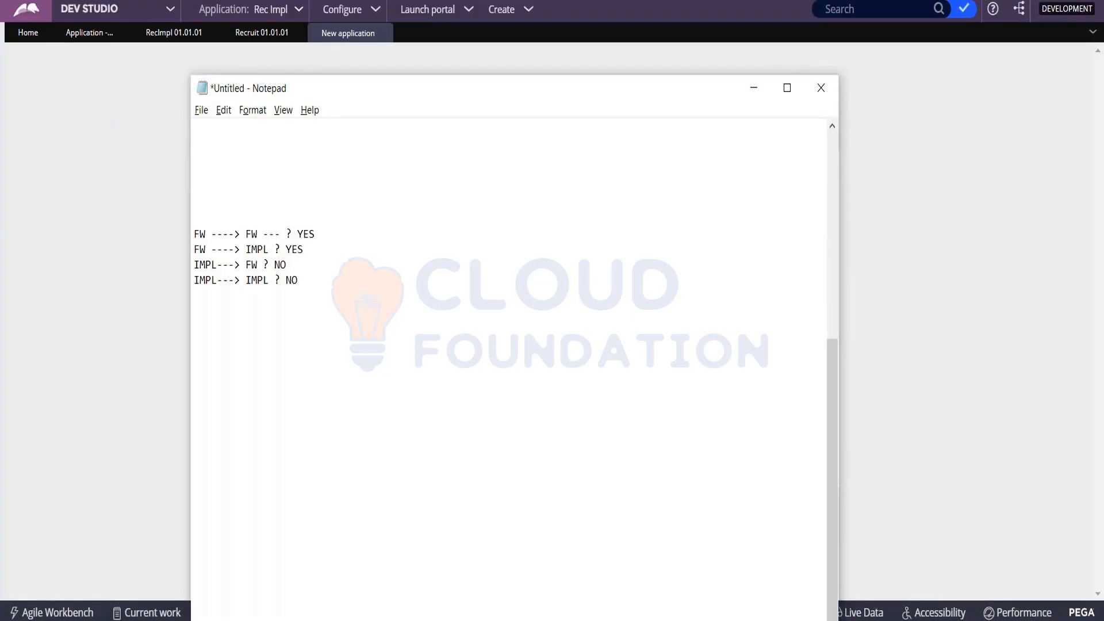
text(> FW ----> FW)
click(754, 87)
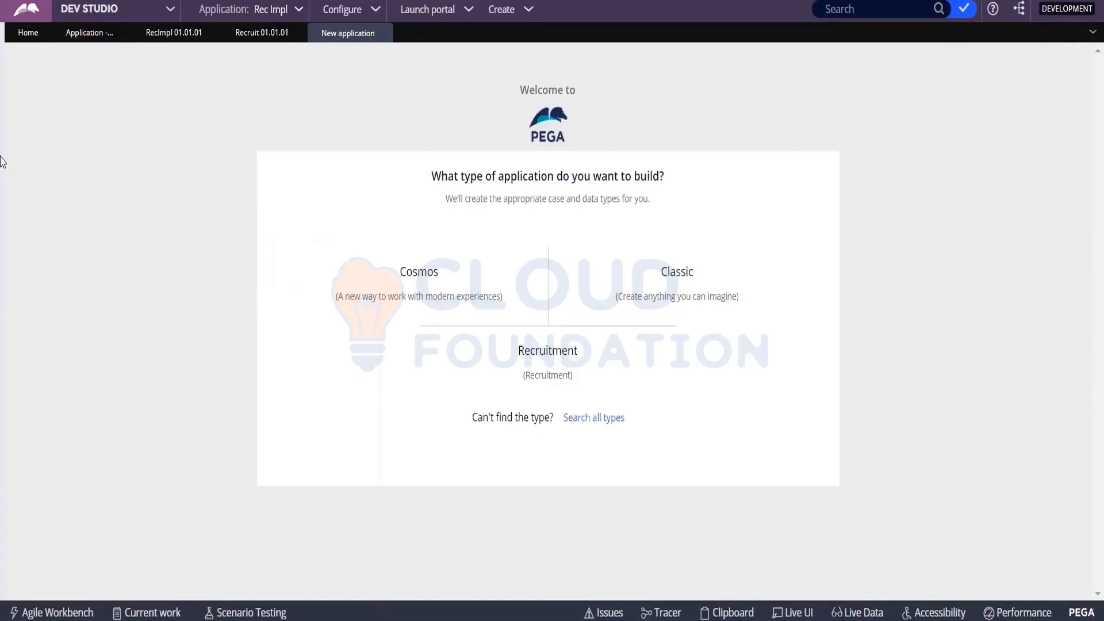
- Show the Rec Impl application's case types and open the Recruitment case type
mouse_move(2, 161)
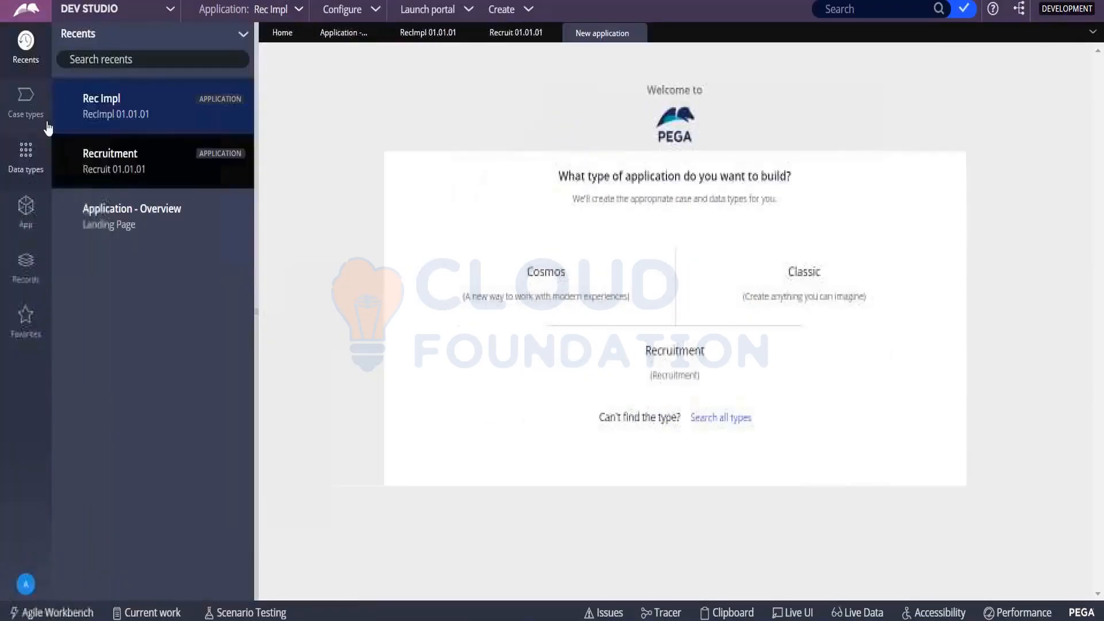
click(29, 108)
click(95, 119)
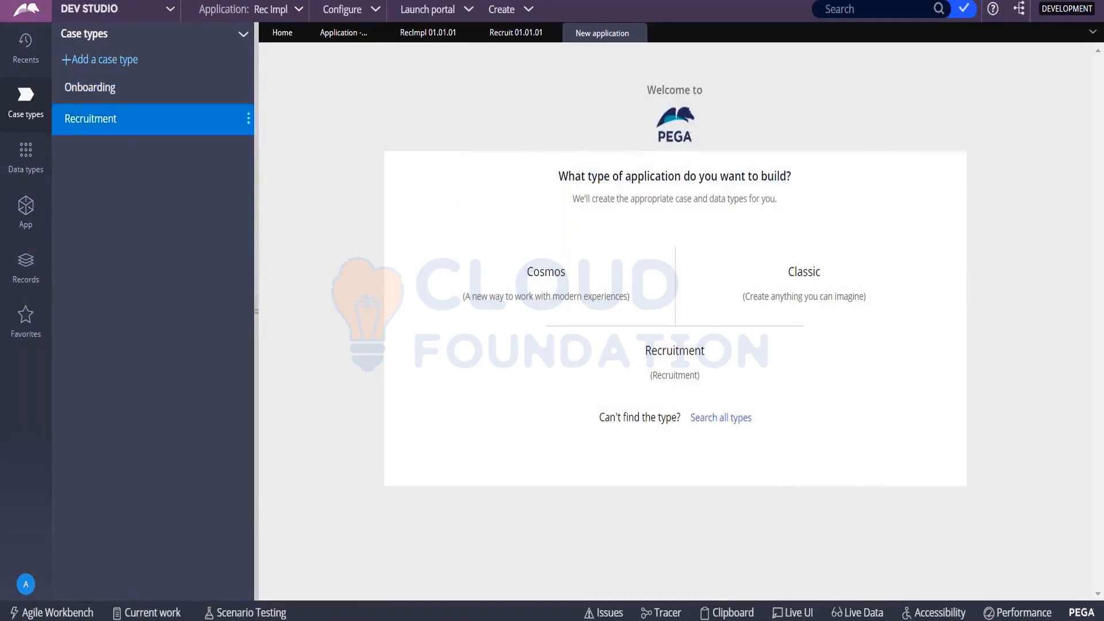